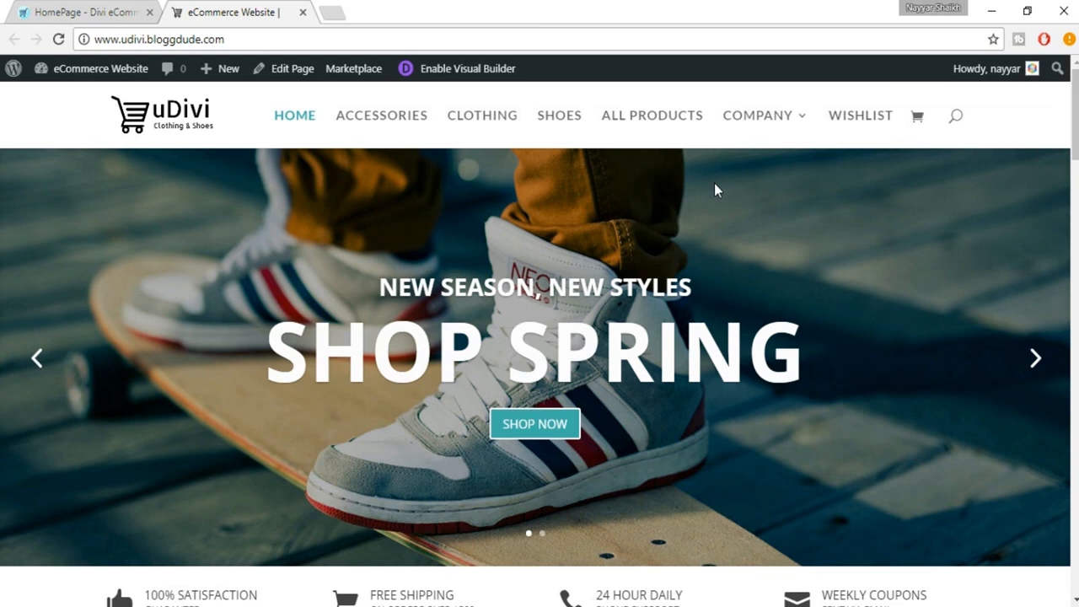
Open the site's WordPress admin dashboard in a new browser tab and switch to it
mouse_move(118, 82)
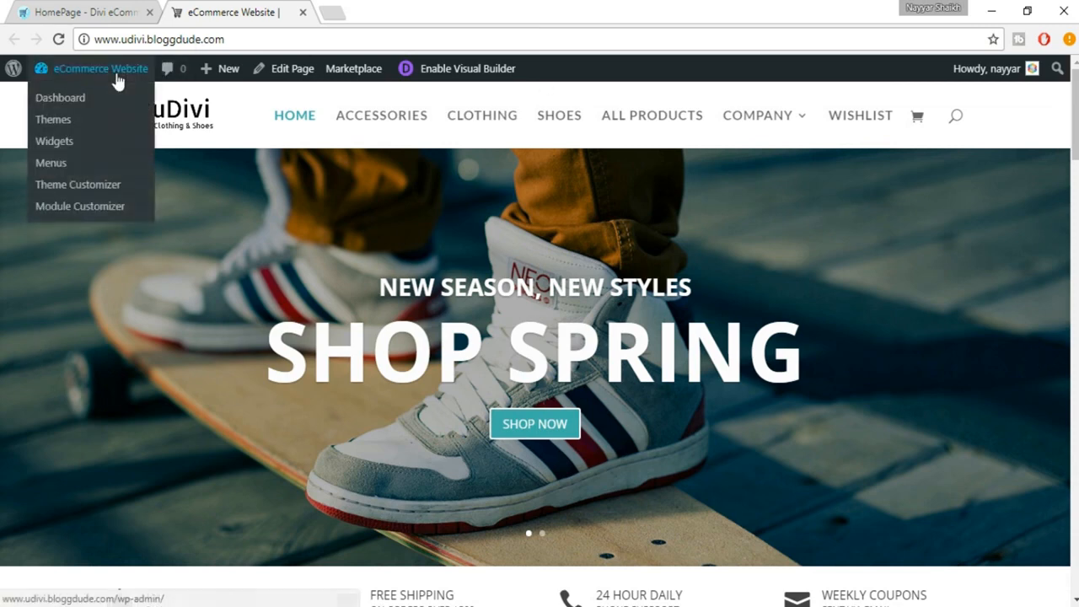
right_click(75, 100)
click(89, 107)
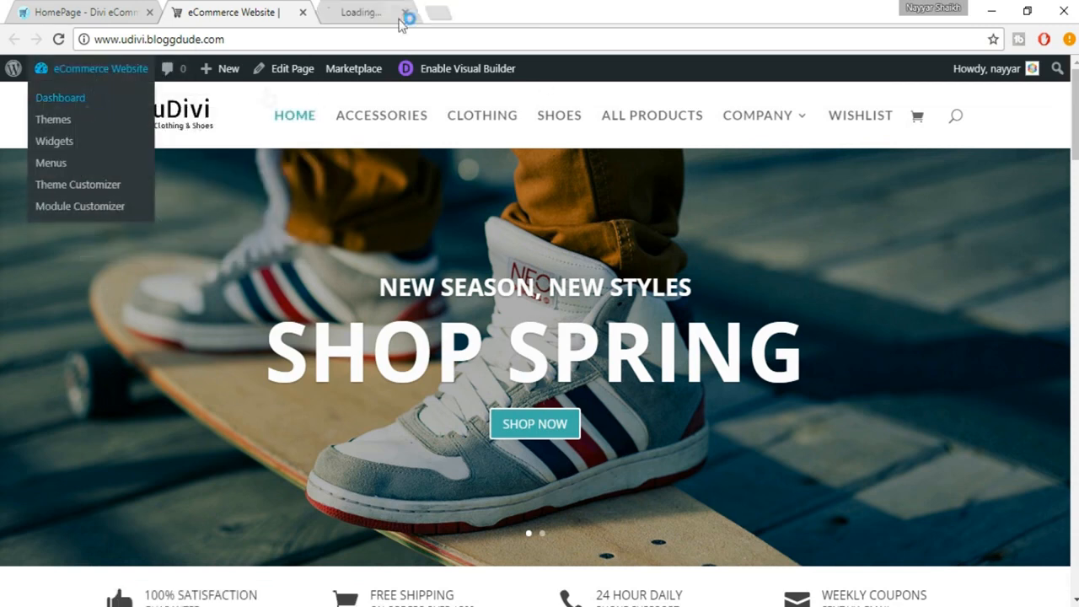
click(405, 15)
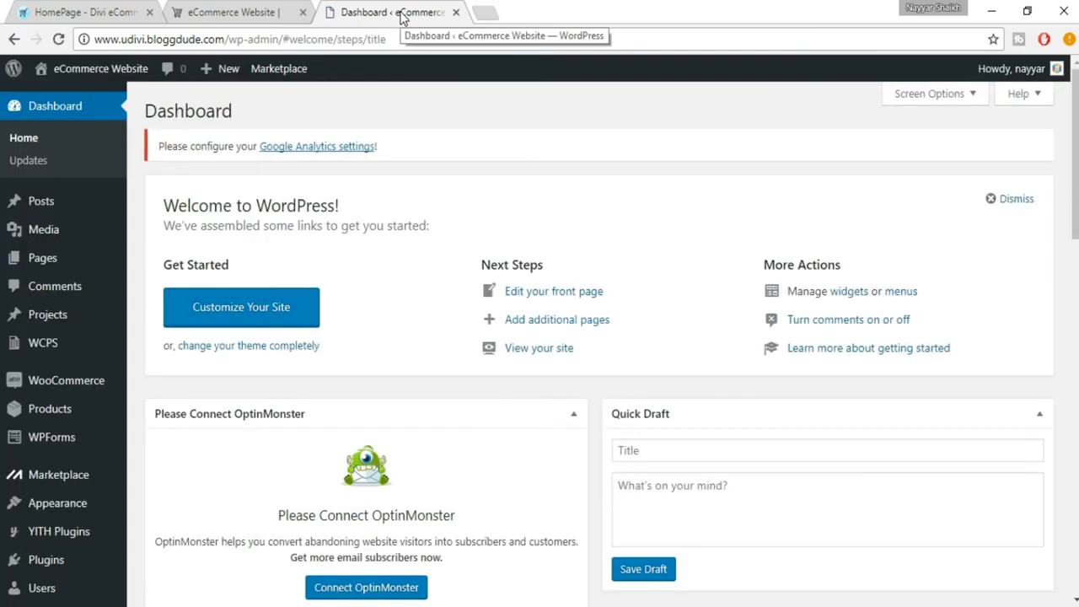
Go to the page for adding new plugins and search for "yoast"
scroll(149, 337, down, 3)
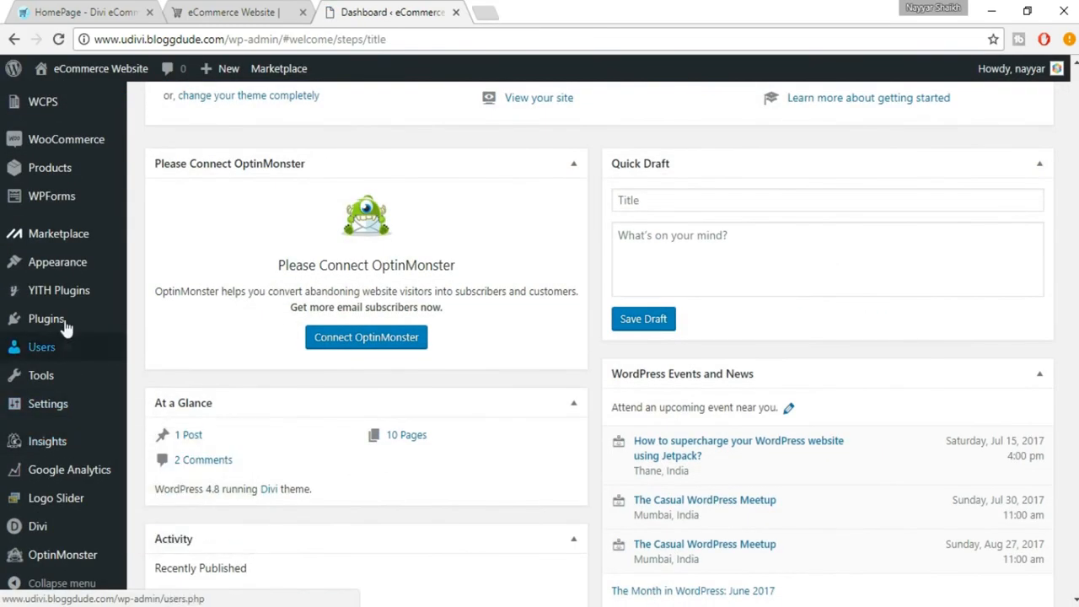
mouse_move(71, 319)
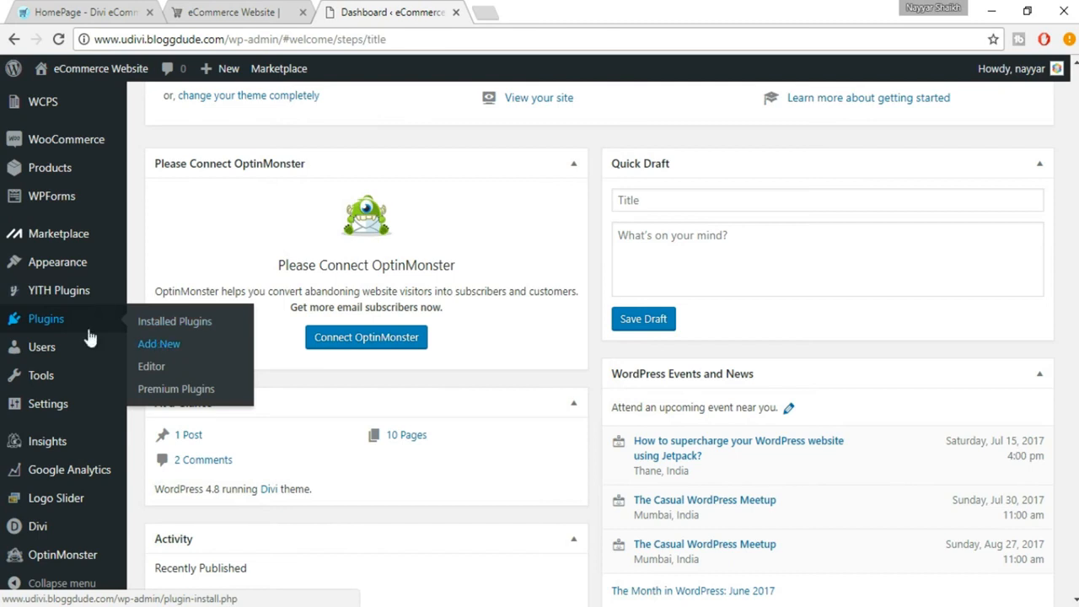
click(153, 344)
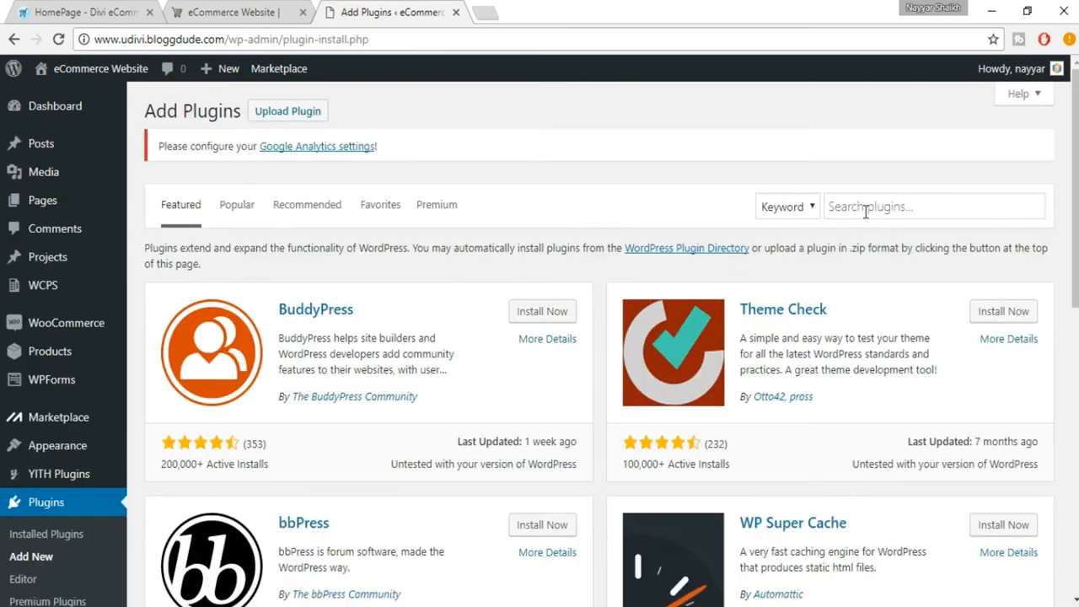
click(866, 211)
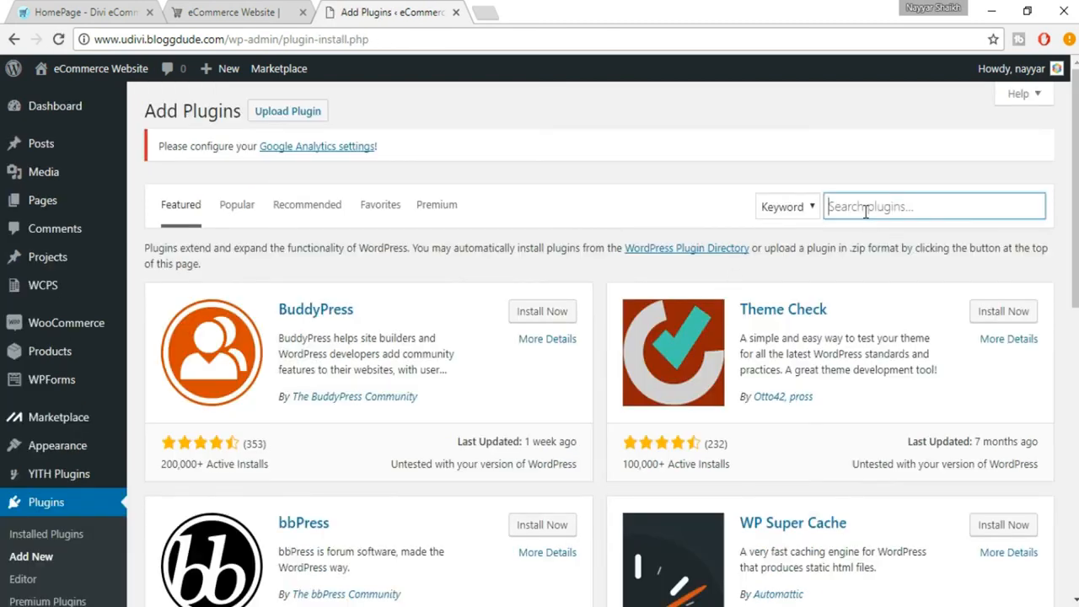
text(yoast)
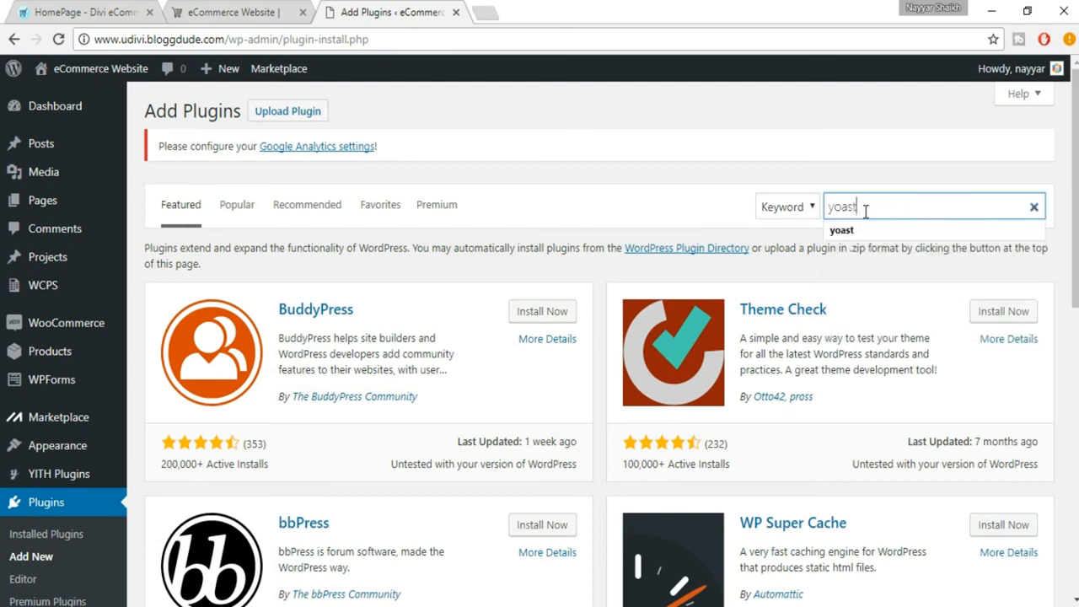
key(Return)
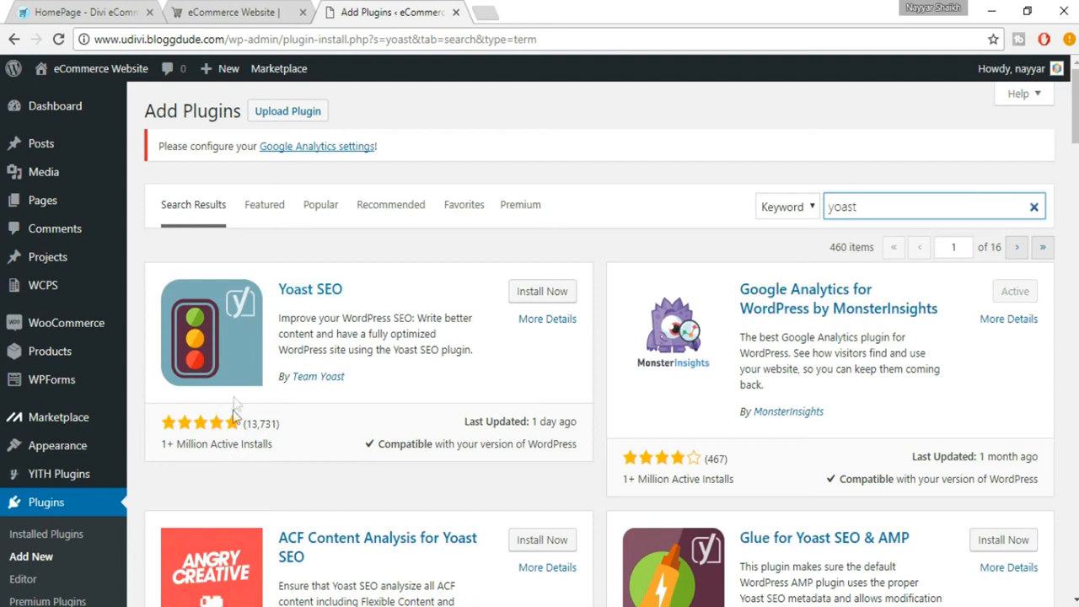
Install the Yoast SEO plugin from the search results and activate it
drag(166, 444, 289, 444)
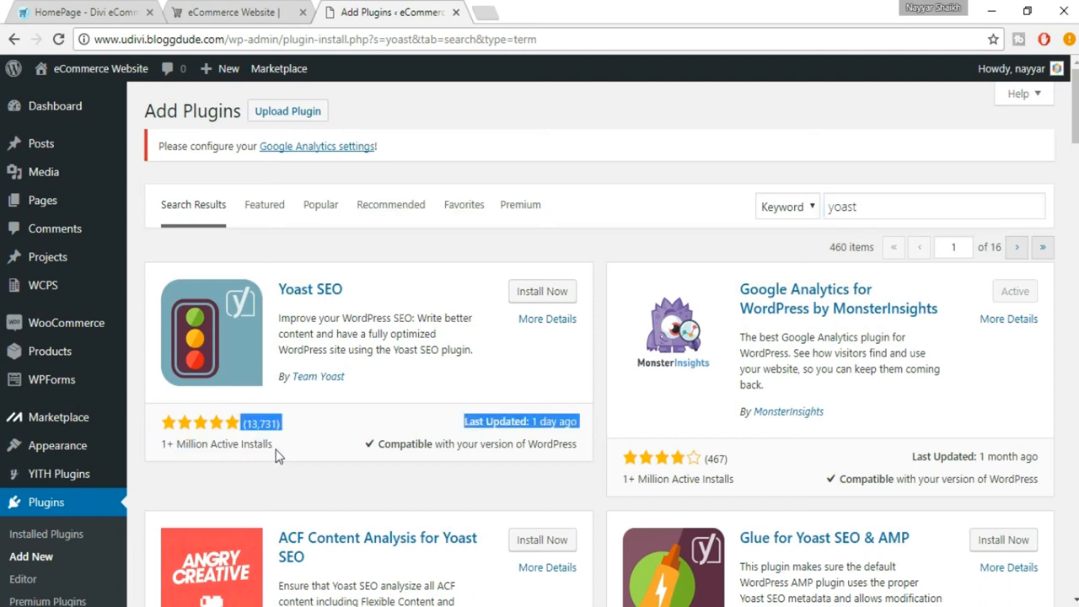
click(278, 455)
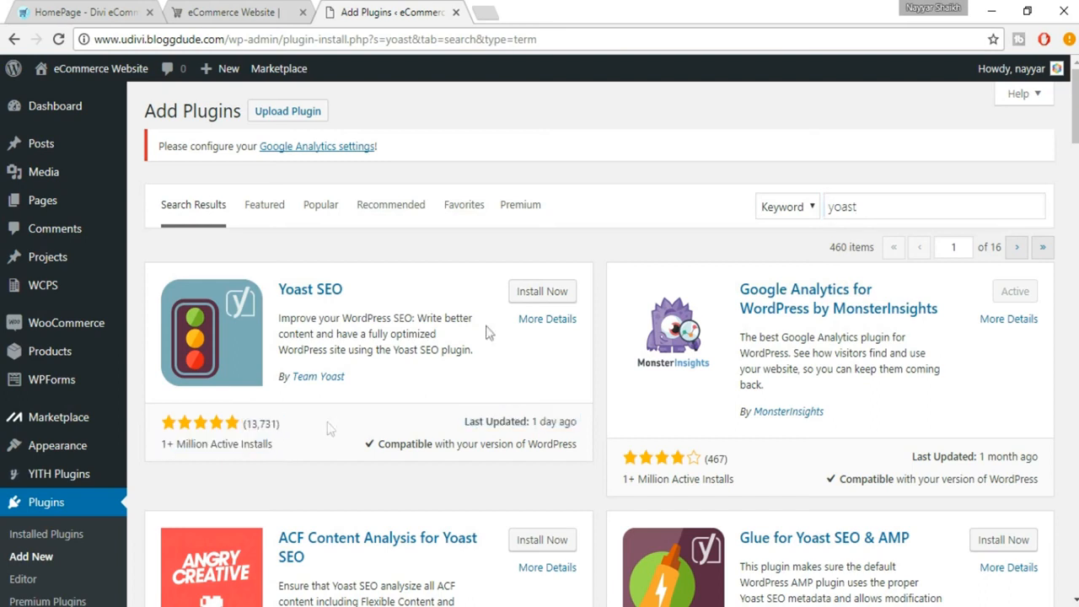
click(539, 295)
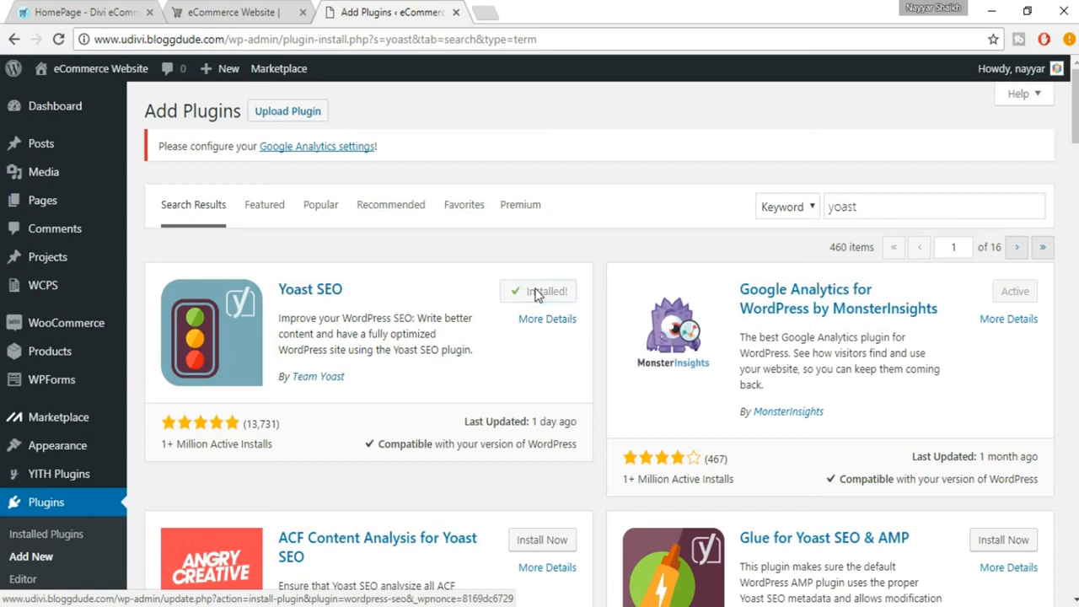
click(540, 300)
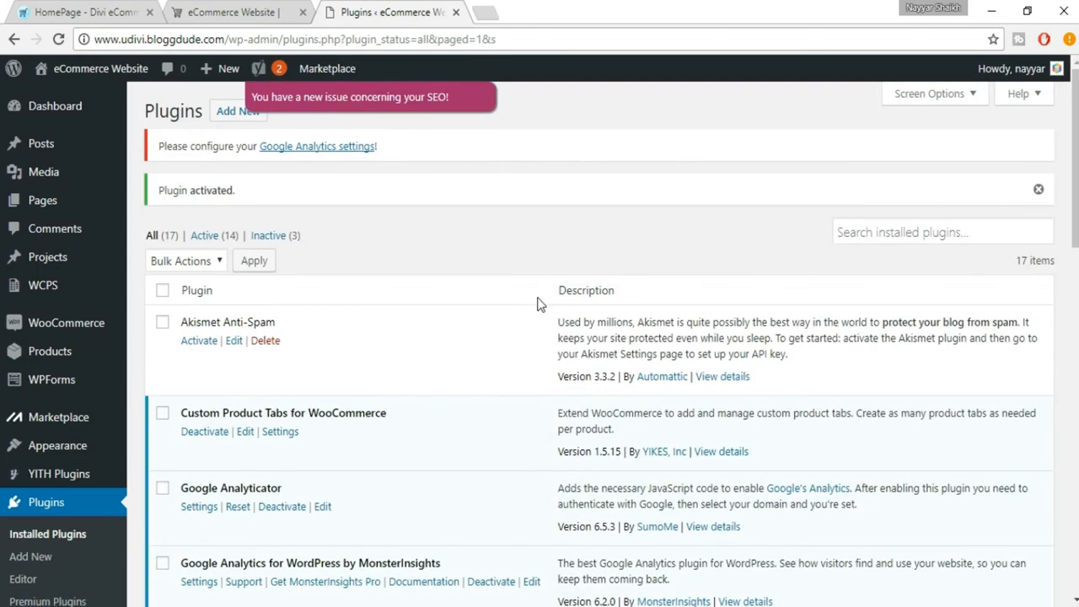
Launch the configuration wizard from Yoast SEO's general settings and choose to configure the plugin in a few steps
scroll(504, 330, down, 6)
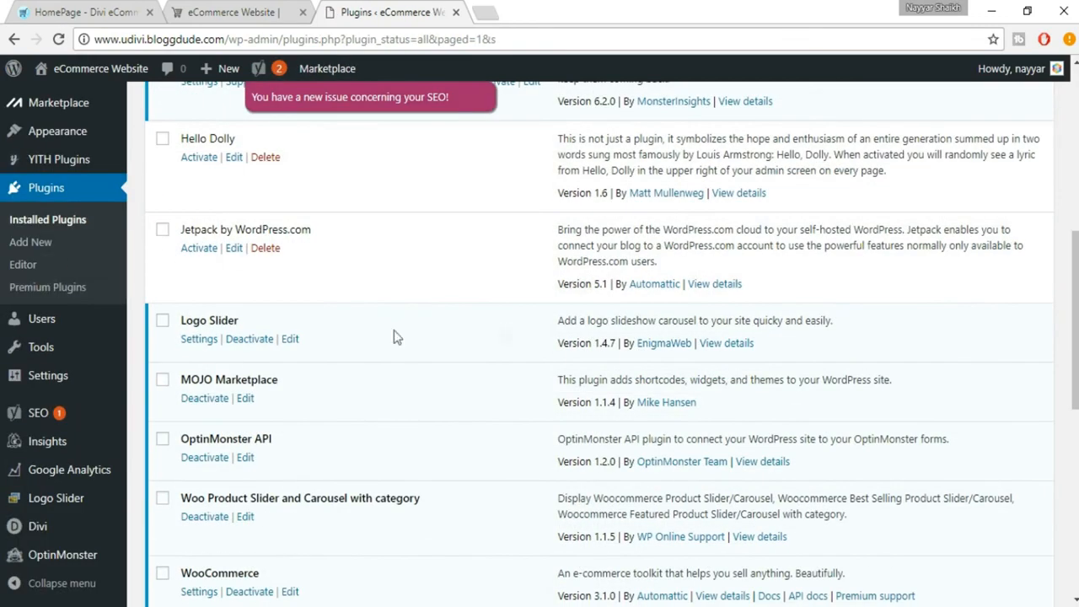
mouse_move(73, 418)
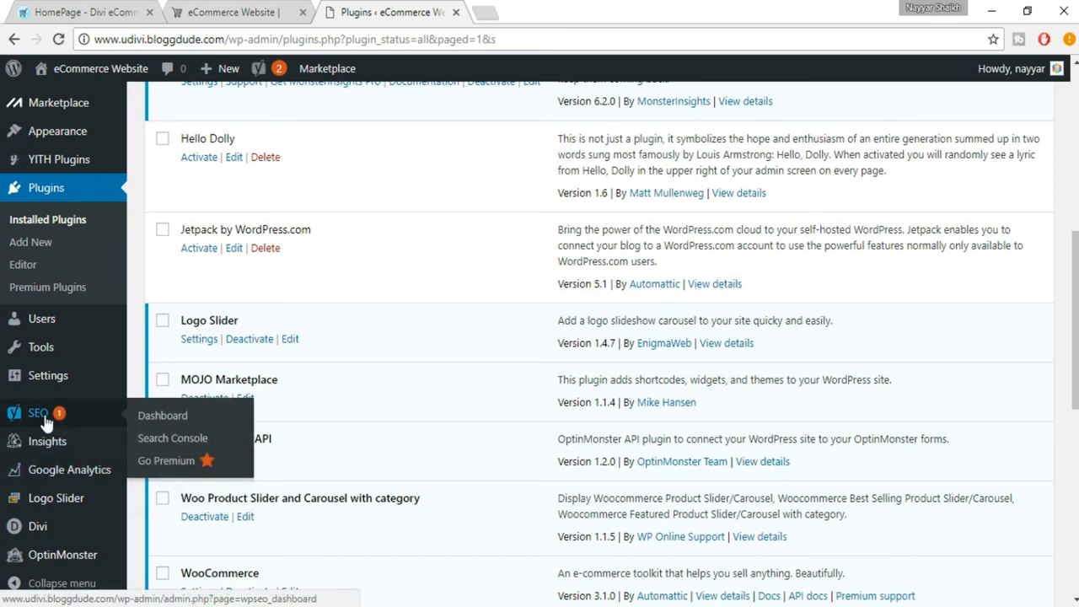
click(57, 419)
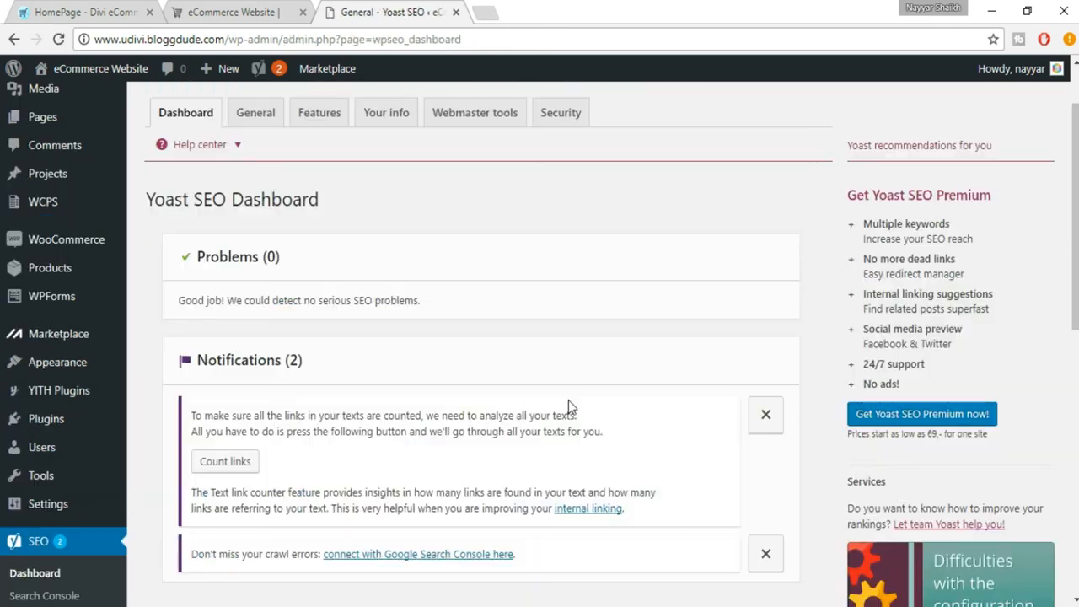
scroll(396, 312, down, 1)
scroll(253, 287, down, 1)
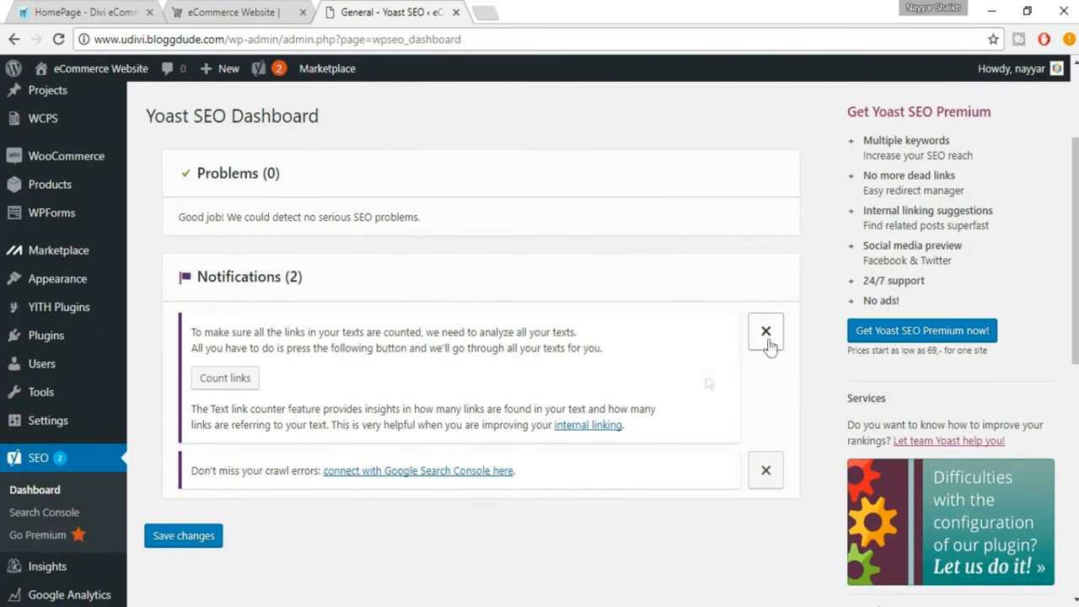
scroll(408, 471, up, 2)
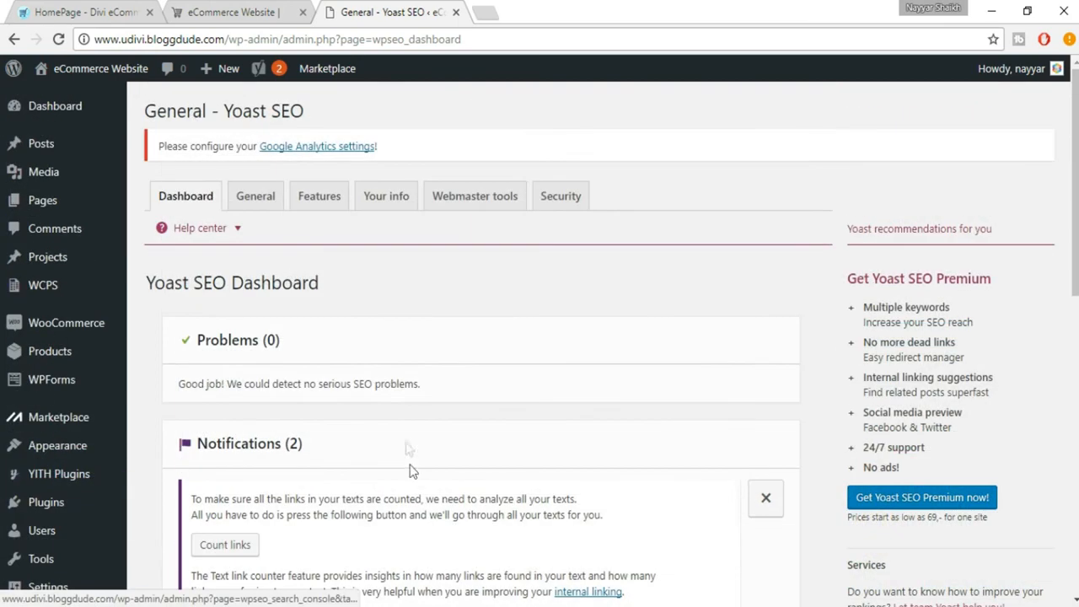
click(262, 212)
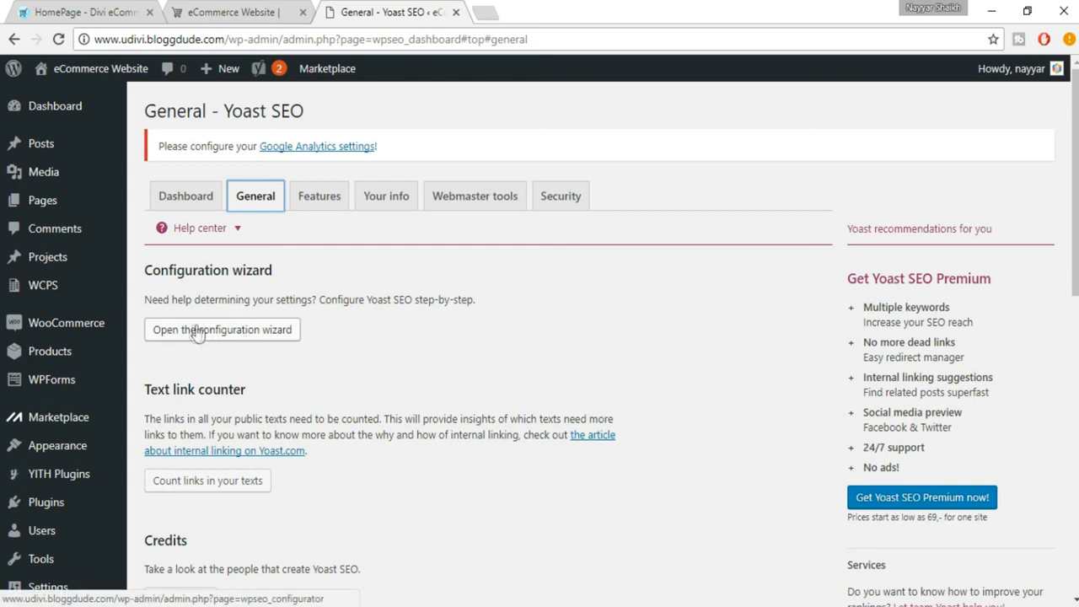
click(249, 334)
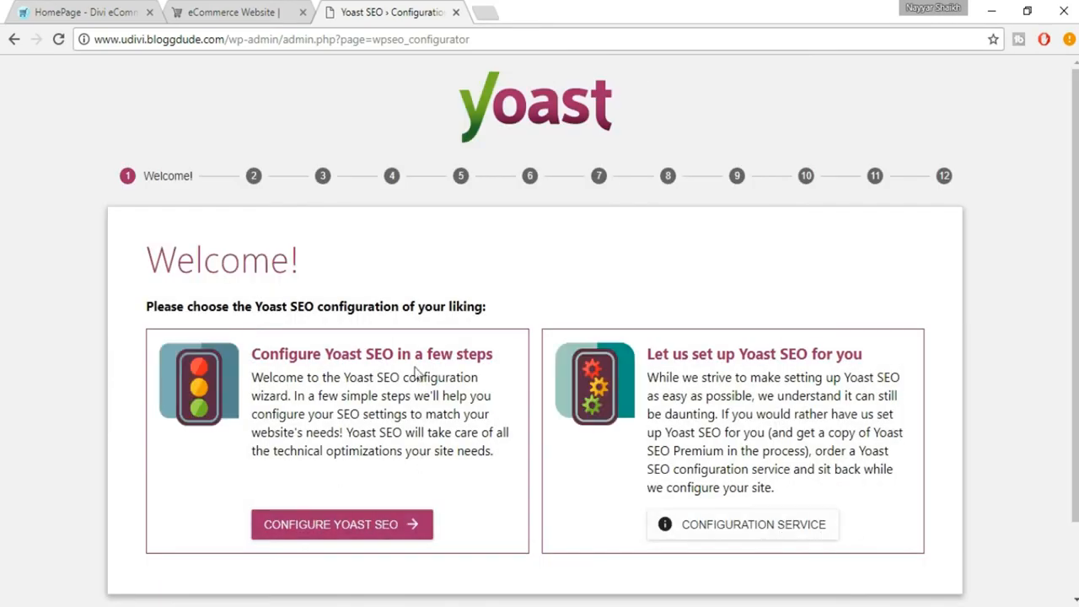
click(372, 526)
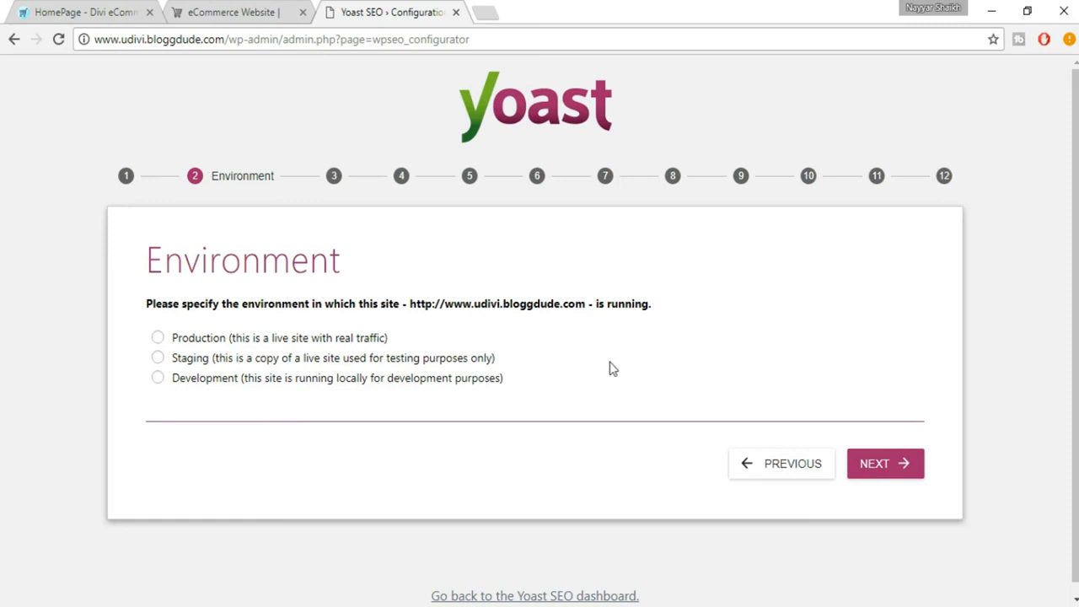
Set the wizard's environment to Production and the site type to Webshop
click(328, 340)
click(886, 469)
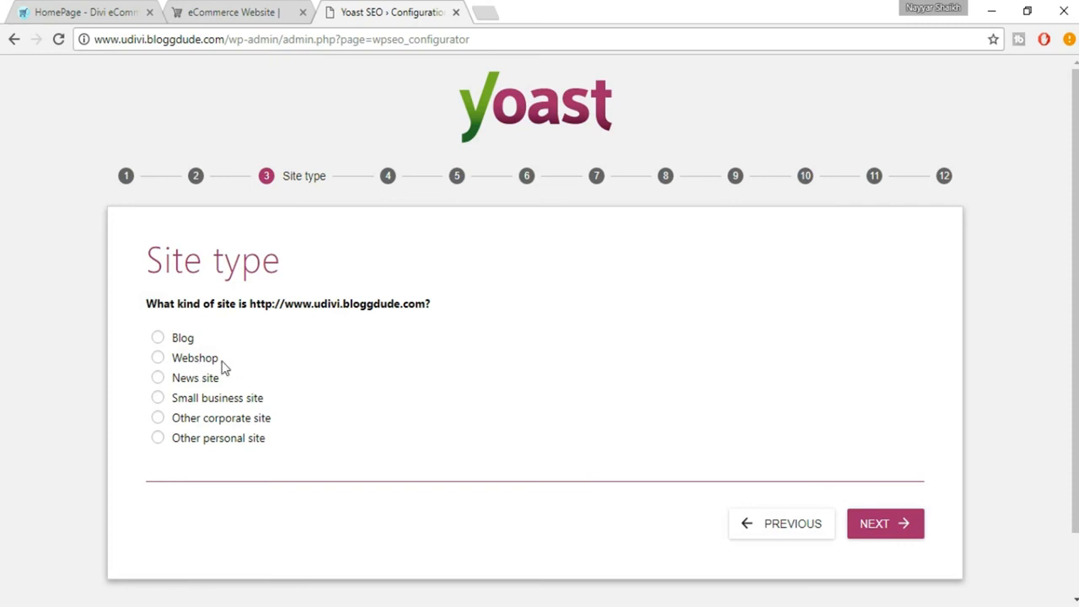
click(207, 363)
click(908, 527)
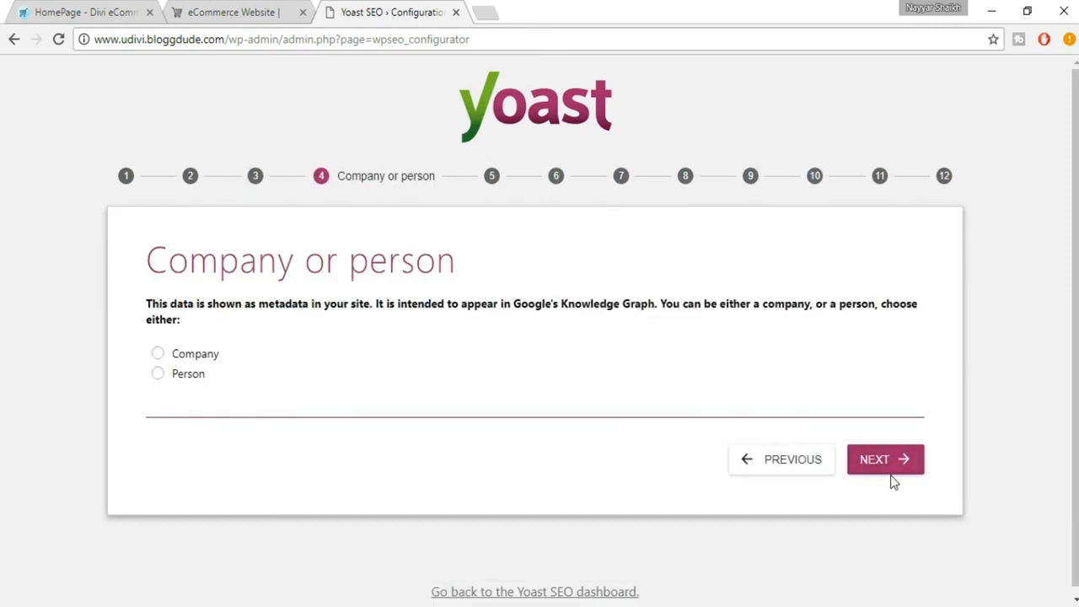
Declare the site as belonging to a company and enter "BloggDude Inc." as the company name
click(181, 355)
scroll(413, 396, down, 1)
click(262, 359)
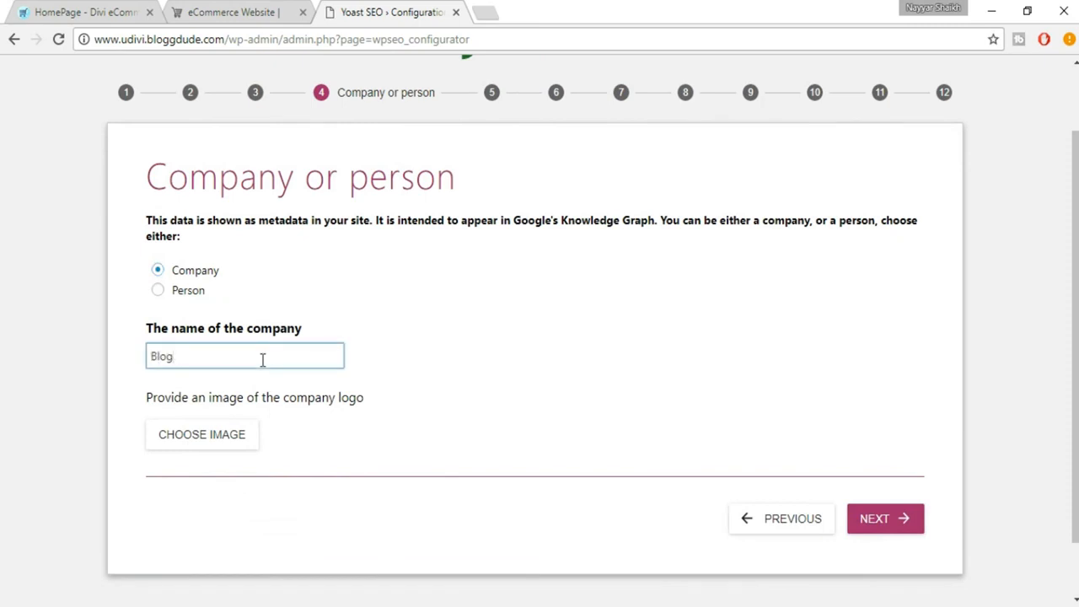
text(BloggDude Inc.)
Use the uDivi Clothing & Shoes image from the media library as the company logo and continue to the social profiles
click(226, 443)
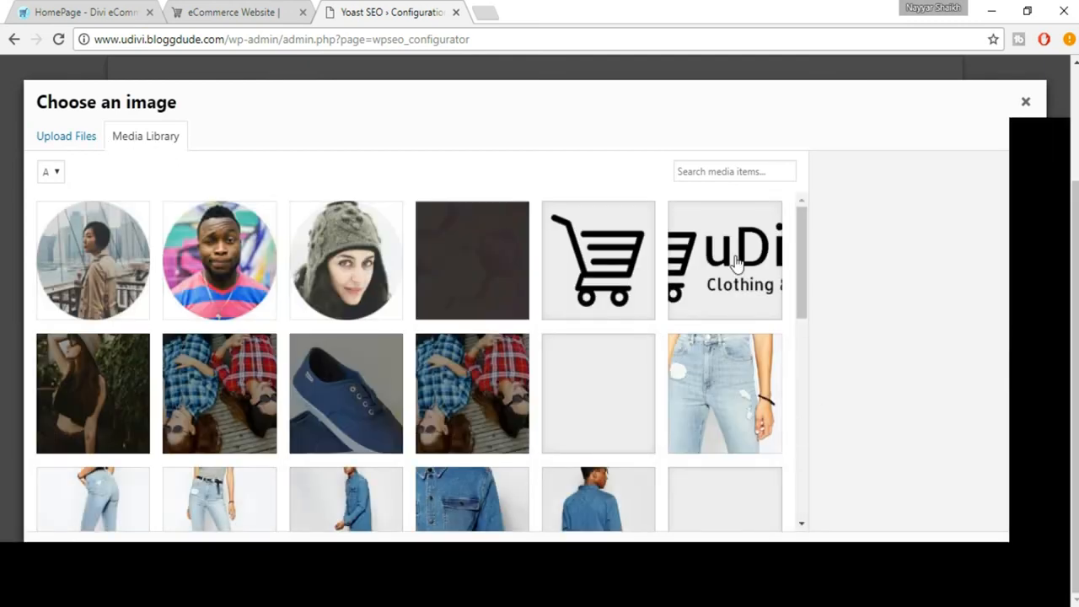
click(737, 287)
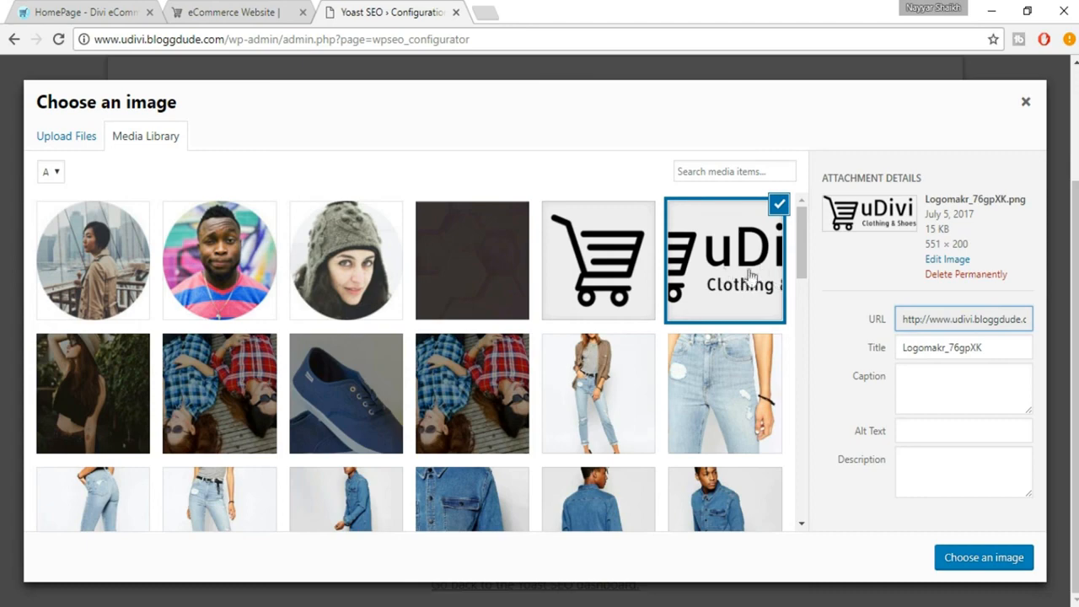
click(963, 557)
scroll(674, 435, down, 2)
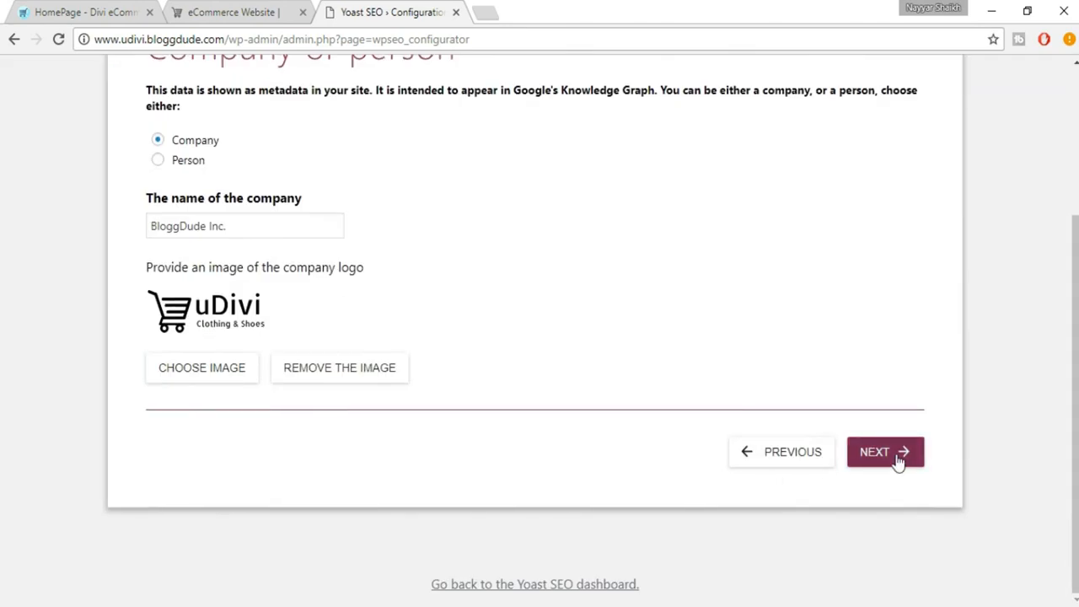
click(898, 462)
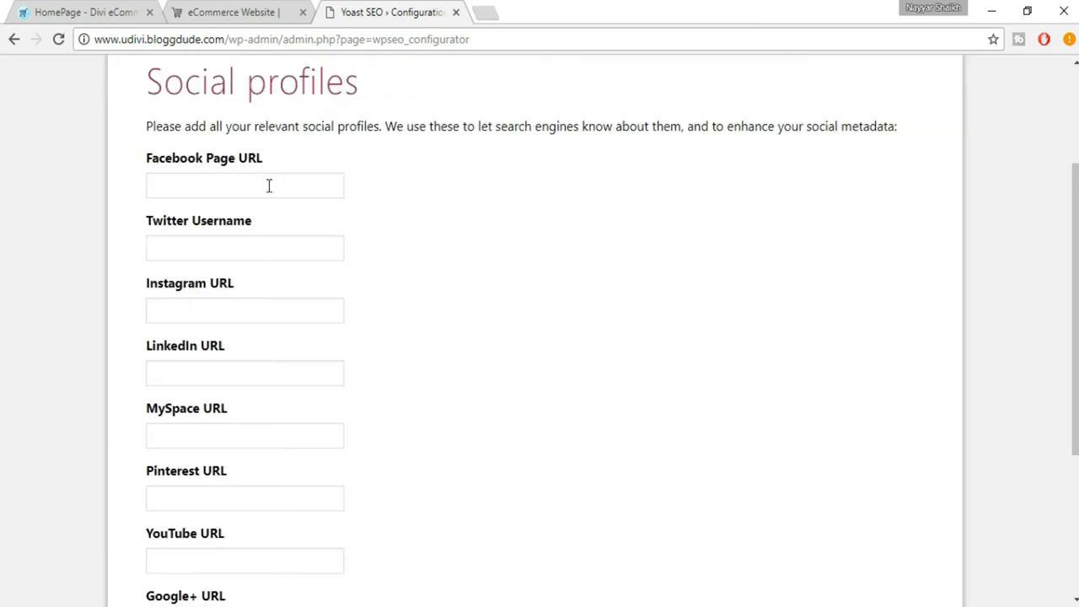
Leave all social profile fields blank and continue to the post type visibility settings
click(269, 185)
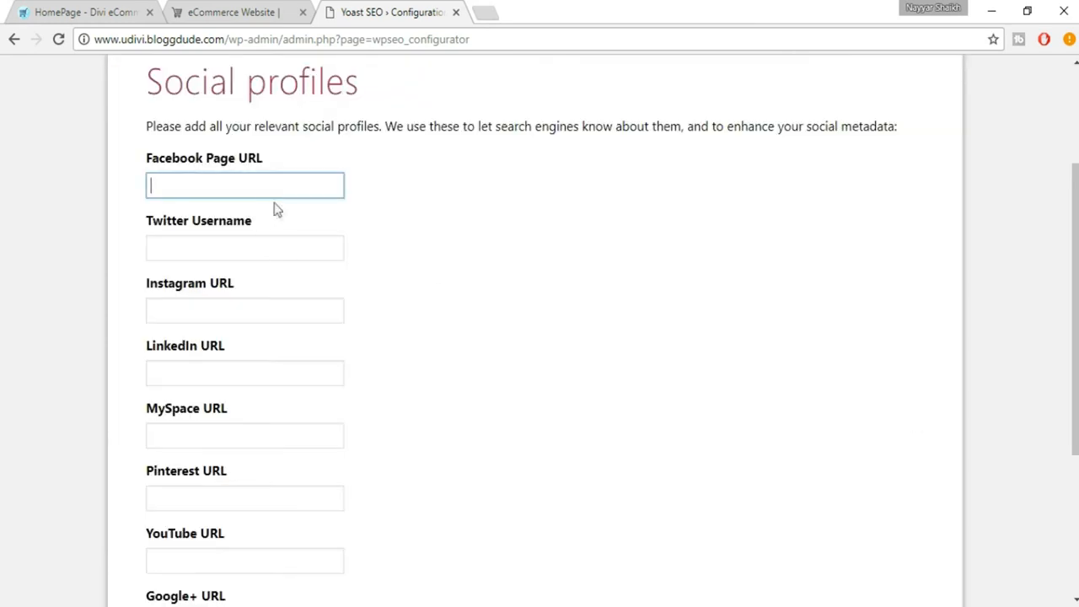
scroll(350, 284, down, 1)
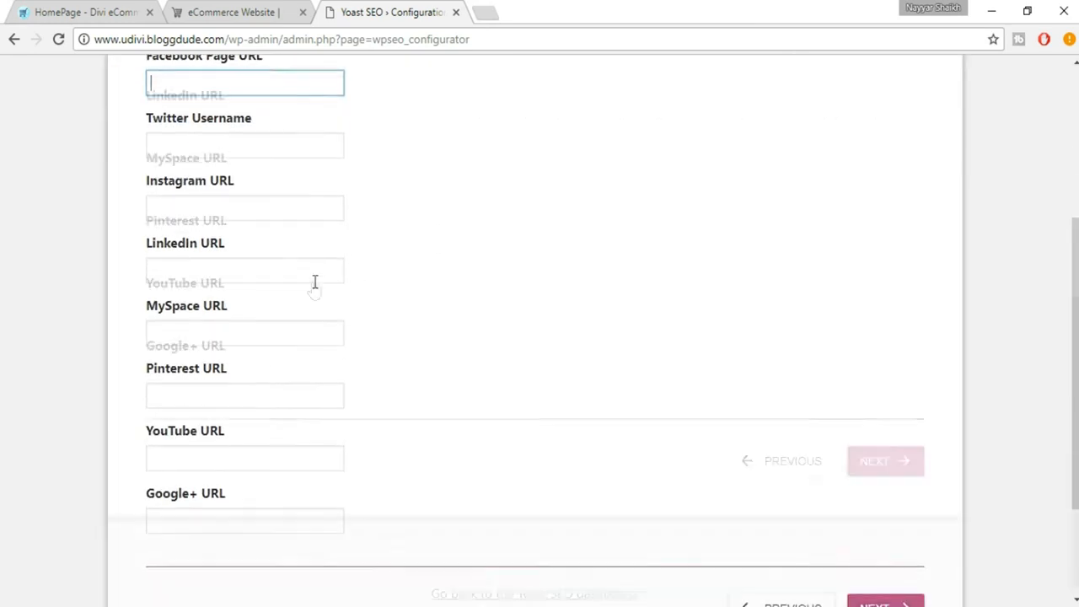
scroll(312, 282, down, 2)
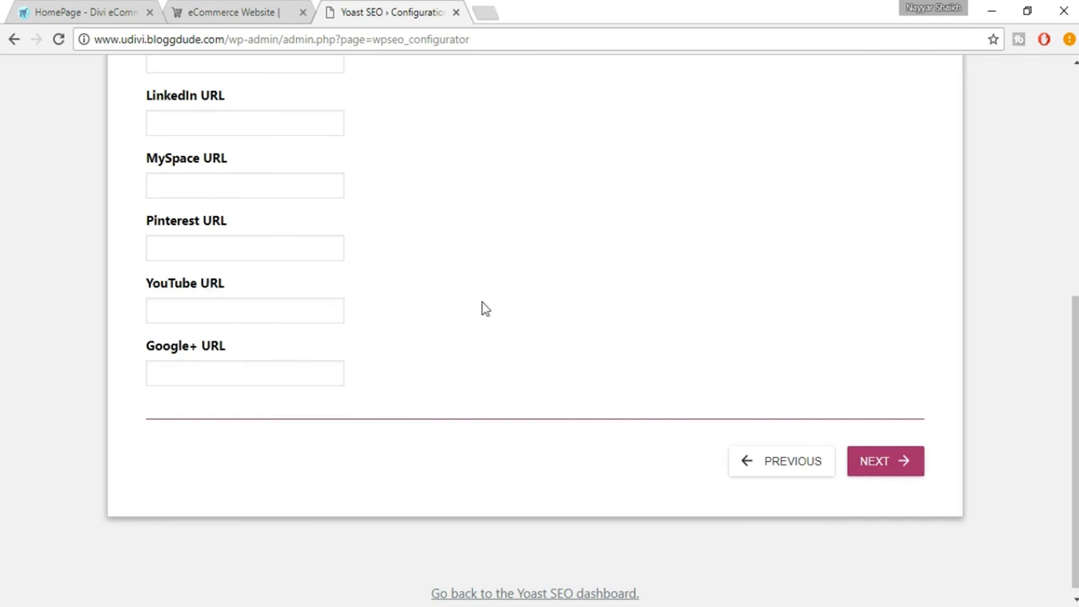
scroll(482, 305, up, 4)
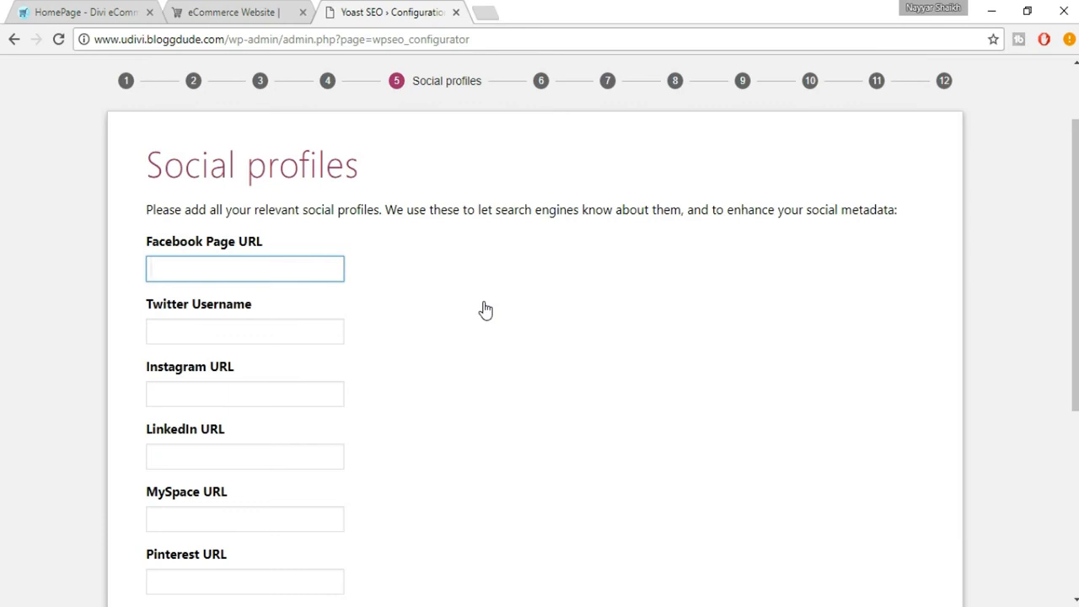
scroll(331, 161, up, 1)
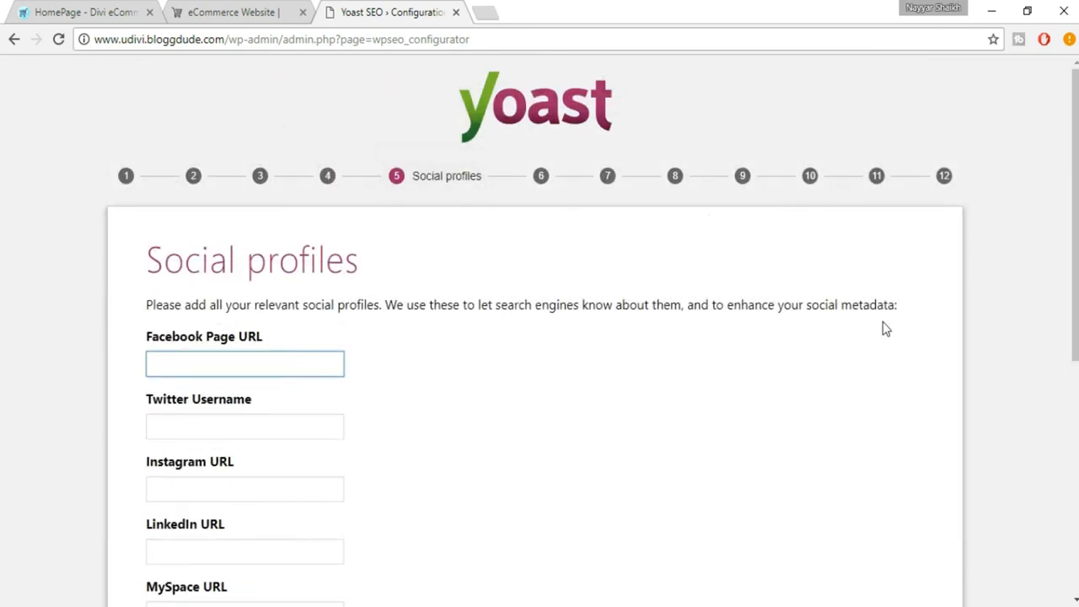
scroll(390, 318, down, 1)
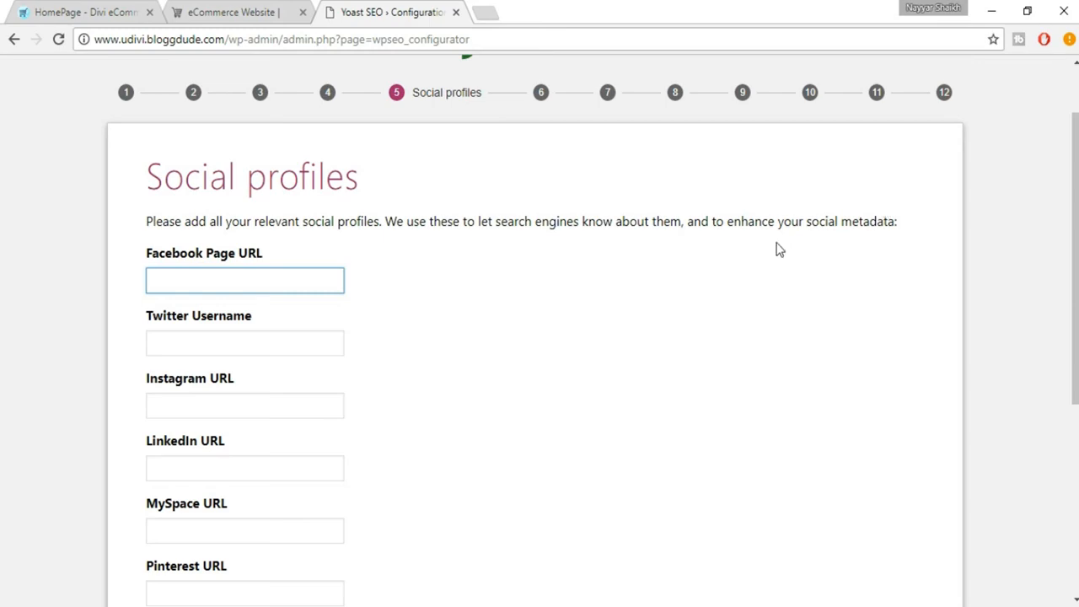
scroll(780, 249, up, 1)
scroll(779, 250, down, 1)
scroll(265, 364, down, 4)
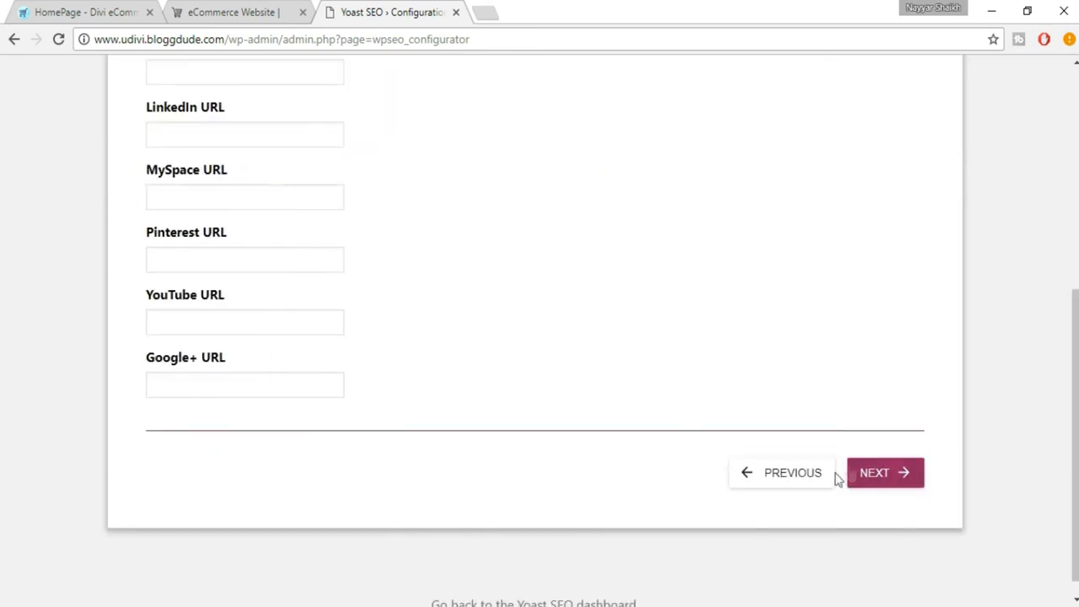
click(882, 480)
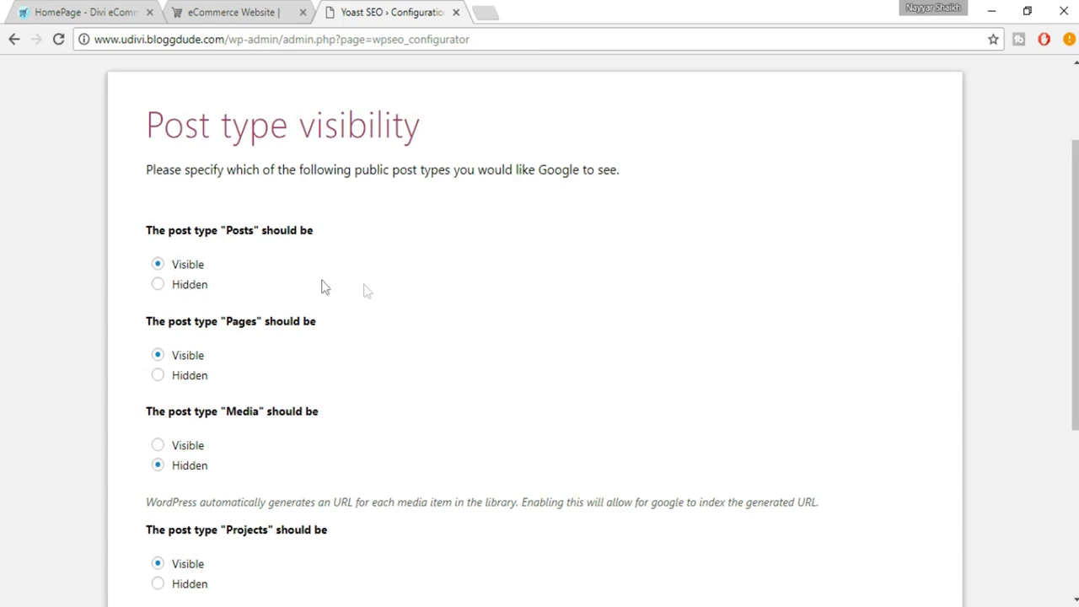
Keep the Media post type hidden and all other post types visible, and continue past the multiple authors question to Google Search Console
scroll(470, 326, down, 1)
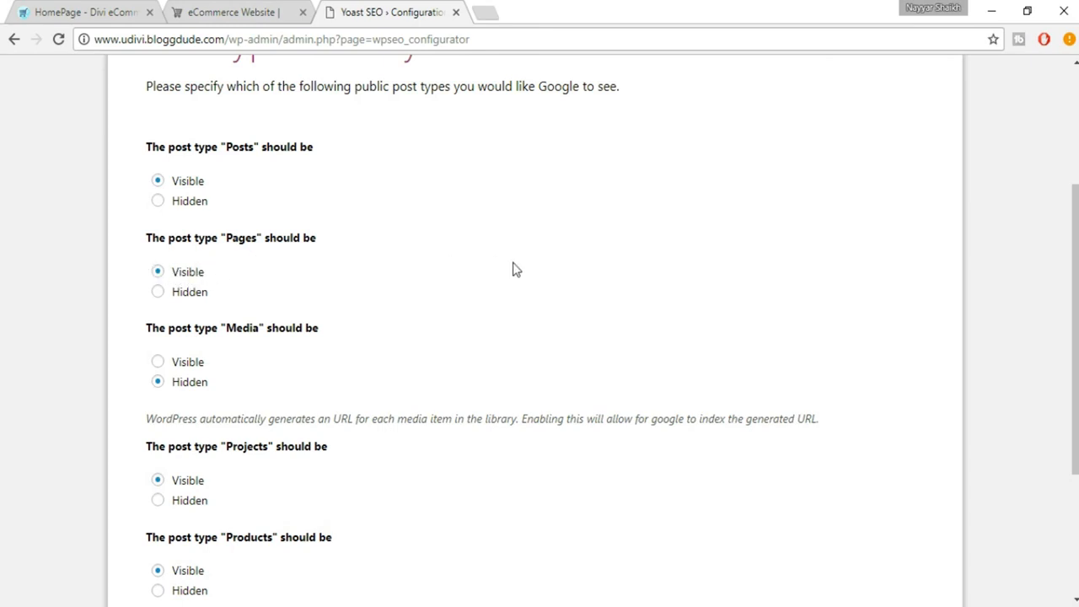
scroll(516, 269, down, 1)
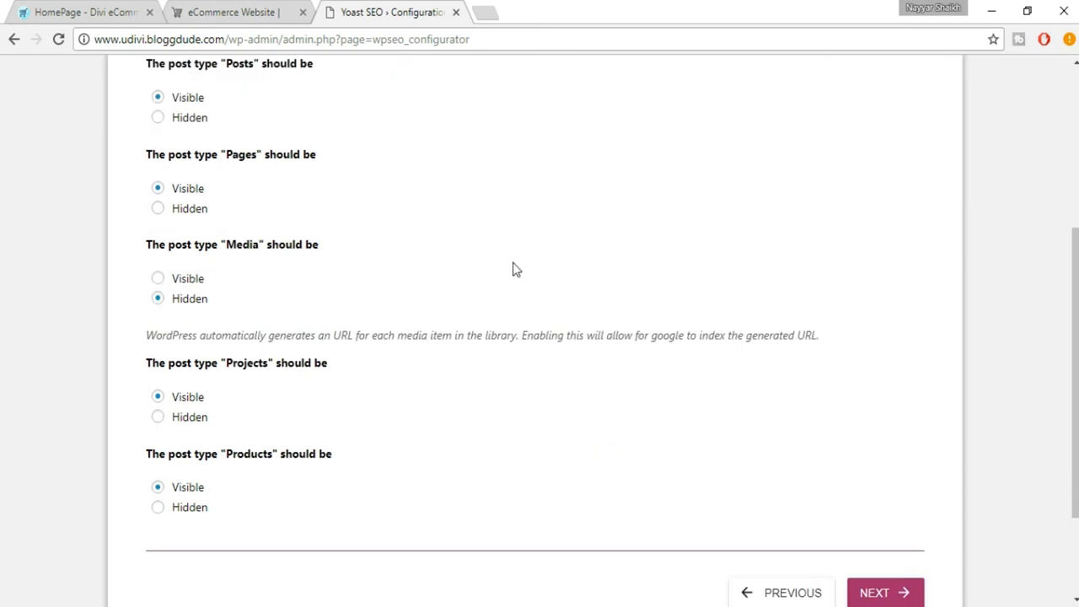
click(181, 300)
scroll(438, 337, down, 2)
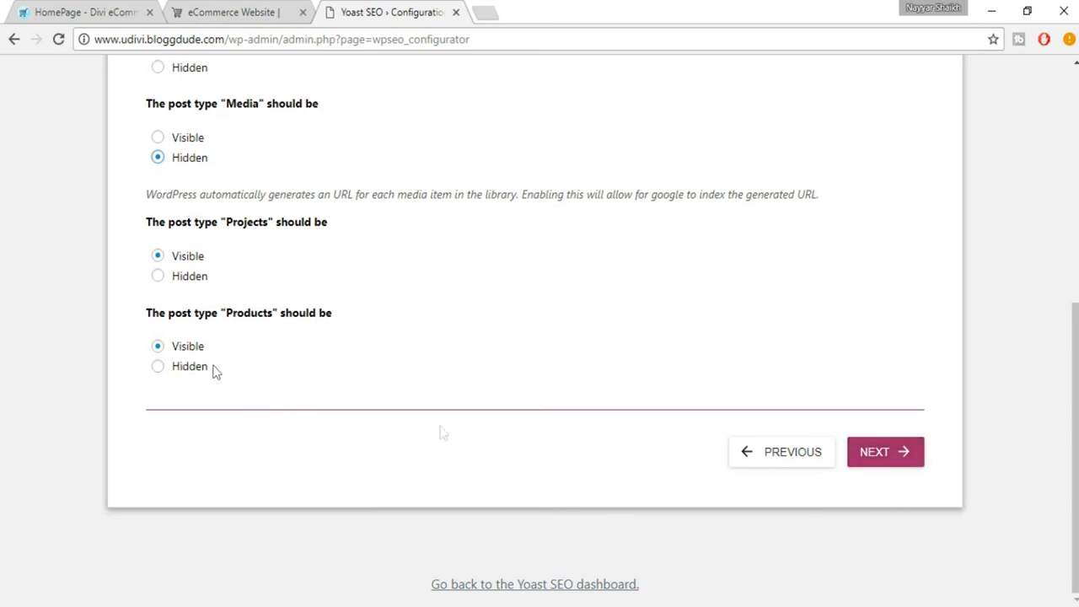
click(886, 470)
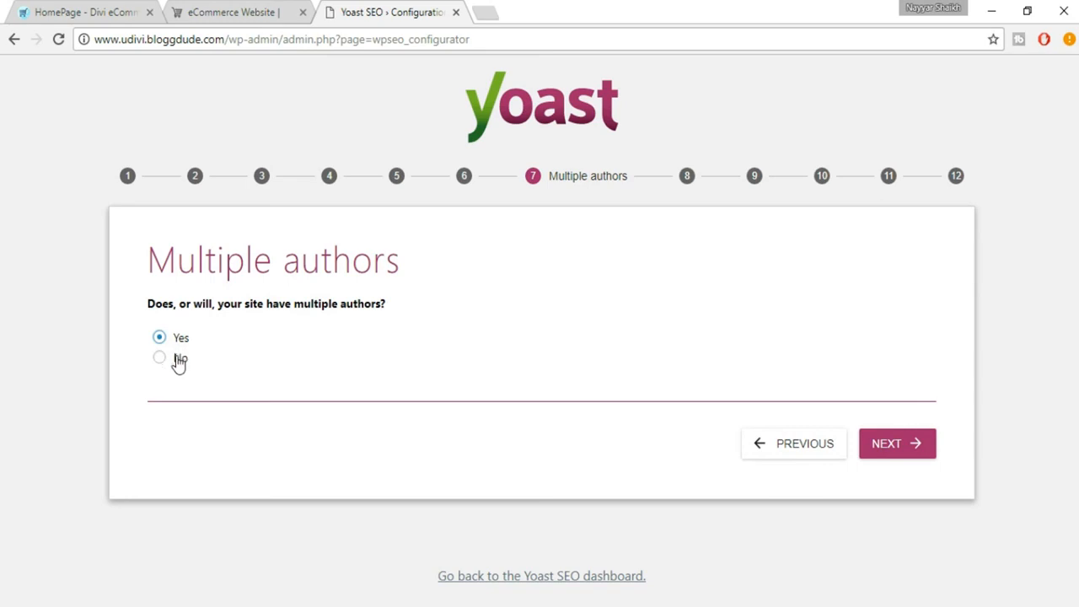
click(889, 449)
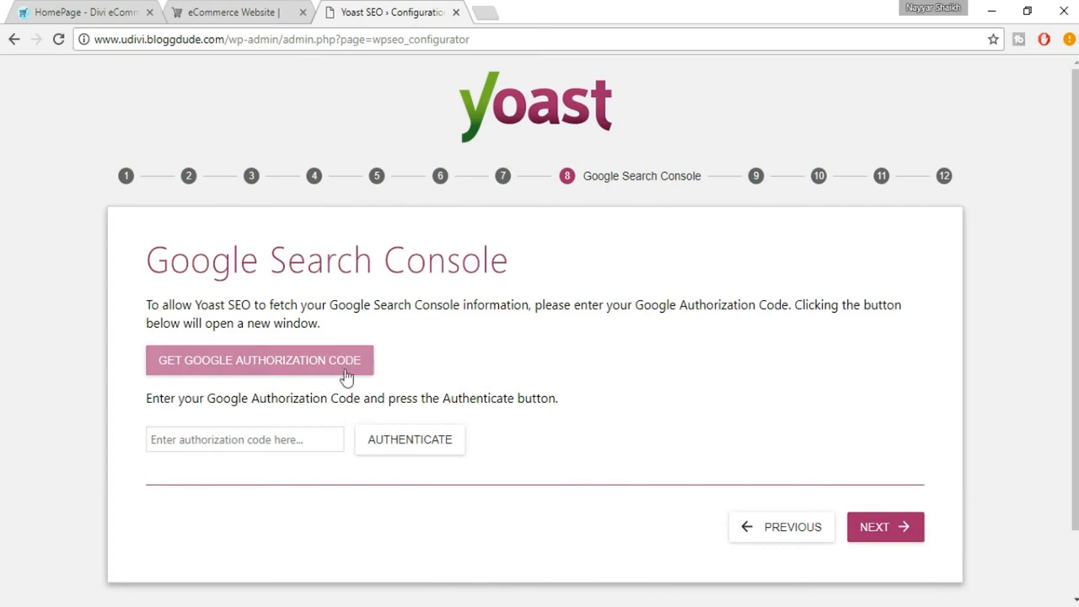
Request a Google authorization code, choose a Google account and allow Yoast SEO to access its Search Console data
click(264, 371)
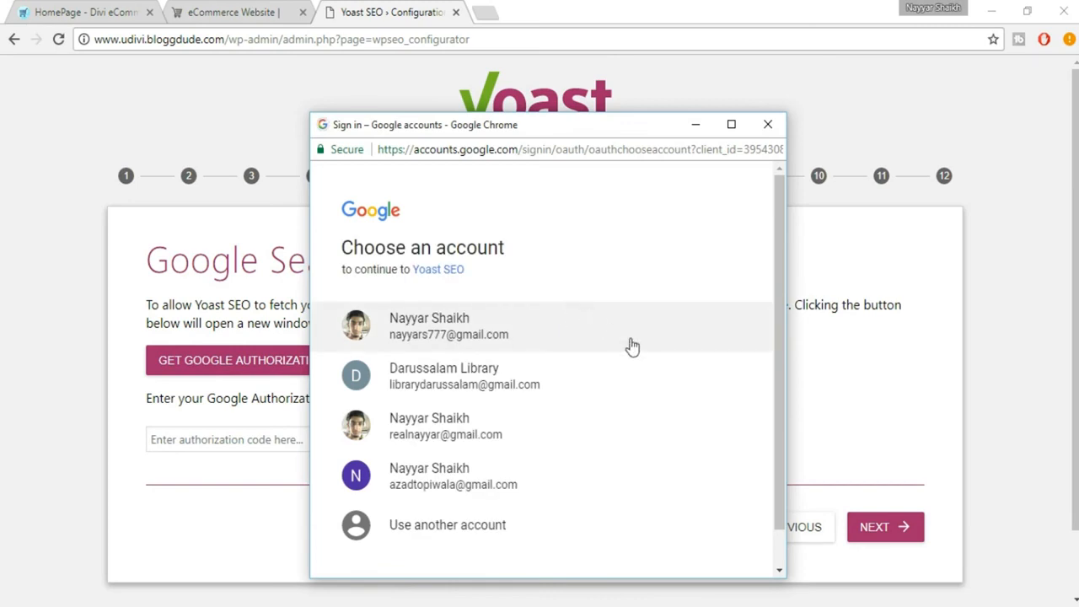
scroll(635, 355, down, 1)
click(480, 449)
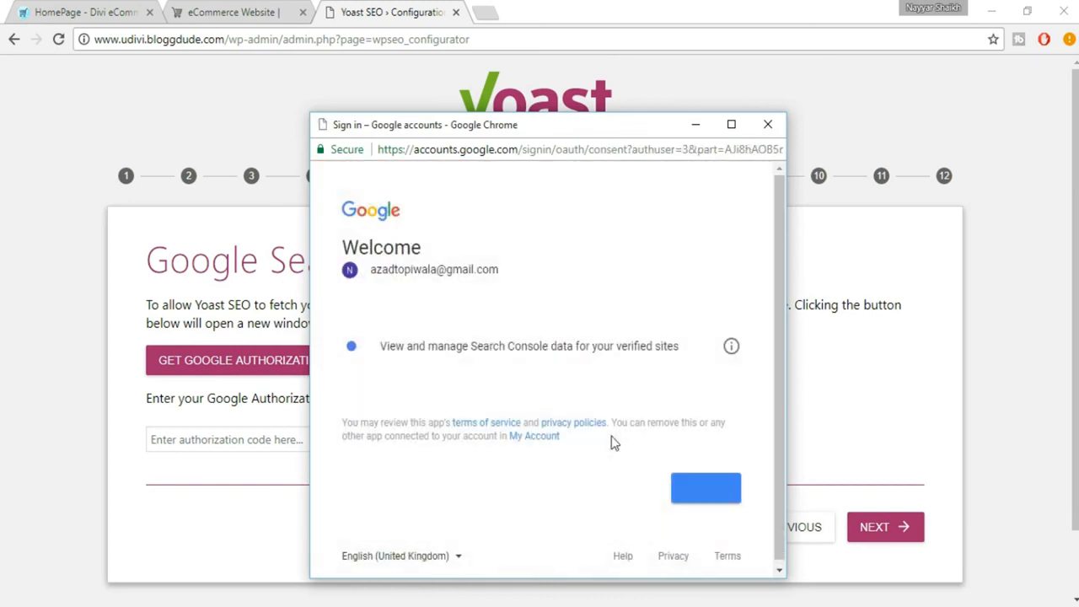
click(704, 490)
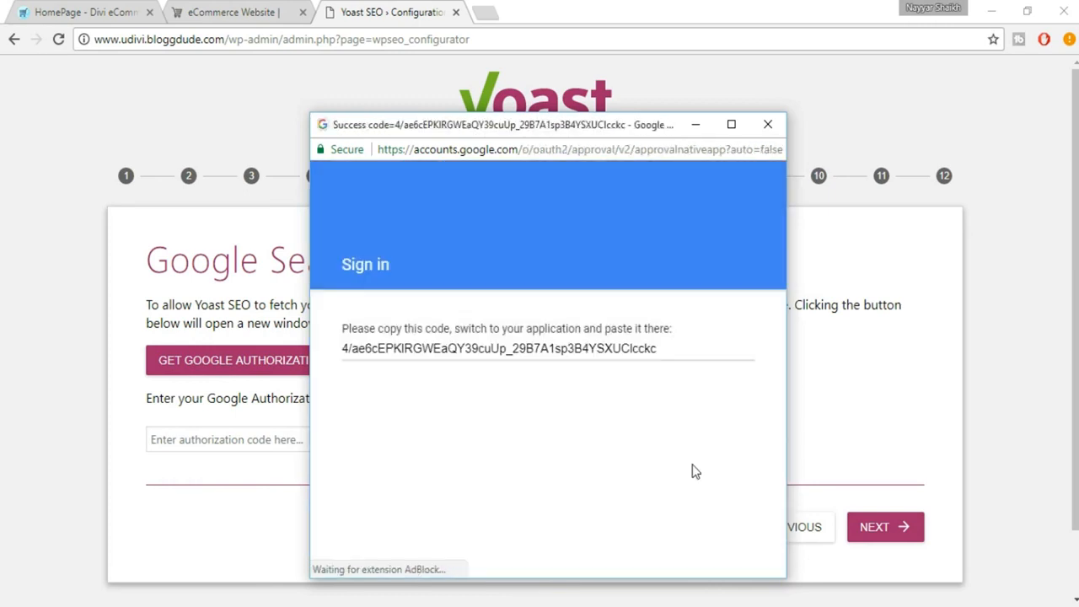
Copy the Google authorization code into the wizard's authorization code field and continue to the title settings
triple_click(516, 355)
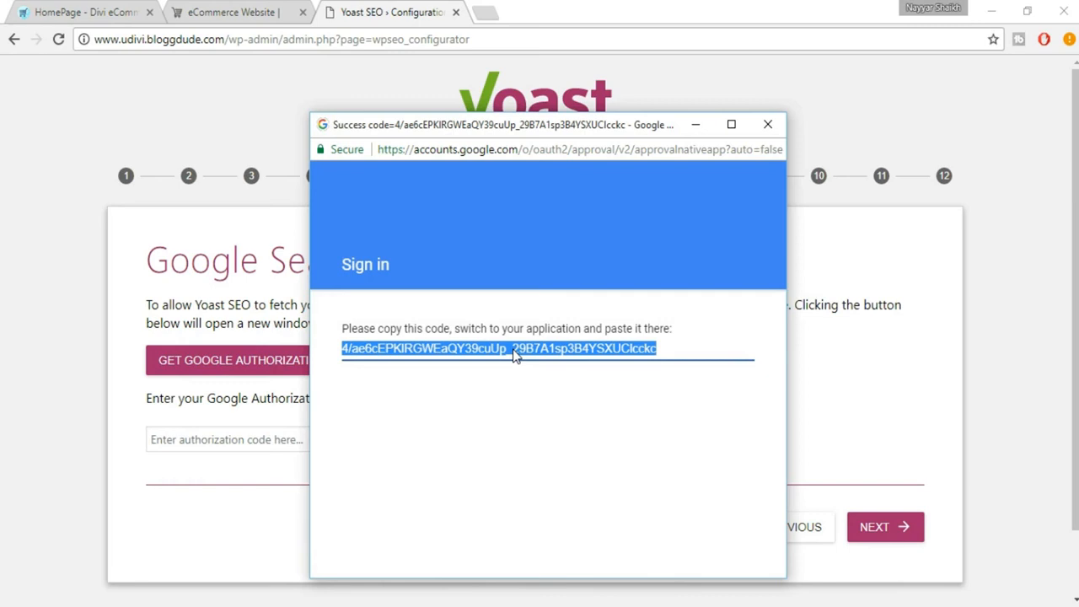
click(200, 517)
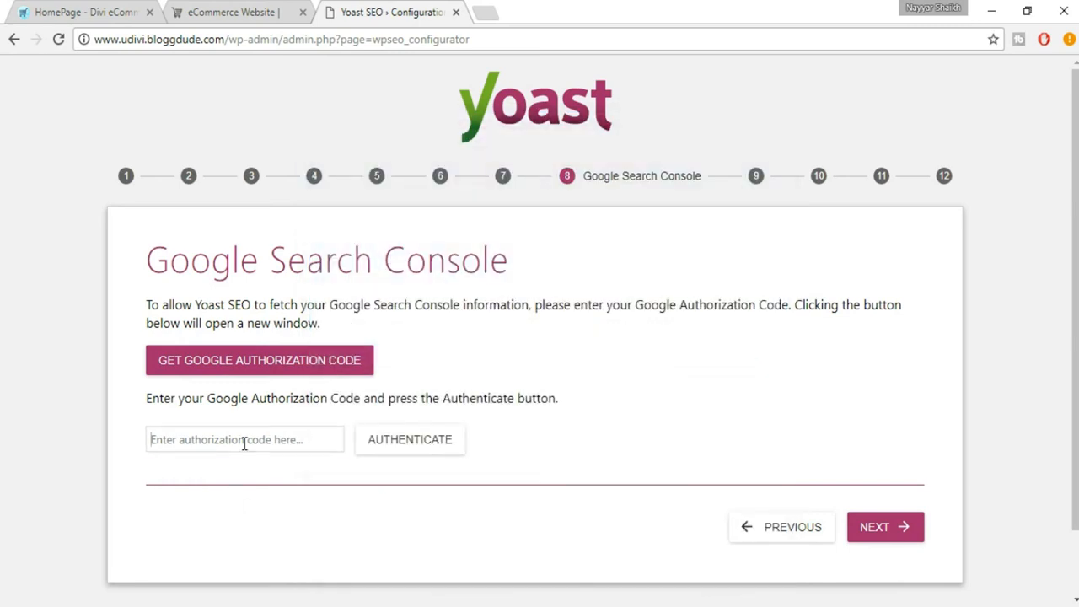
click(244, 442)
key(ctrl+v)
click(477, 448)
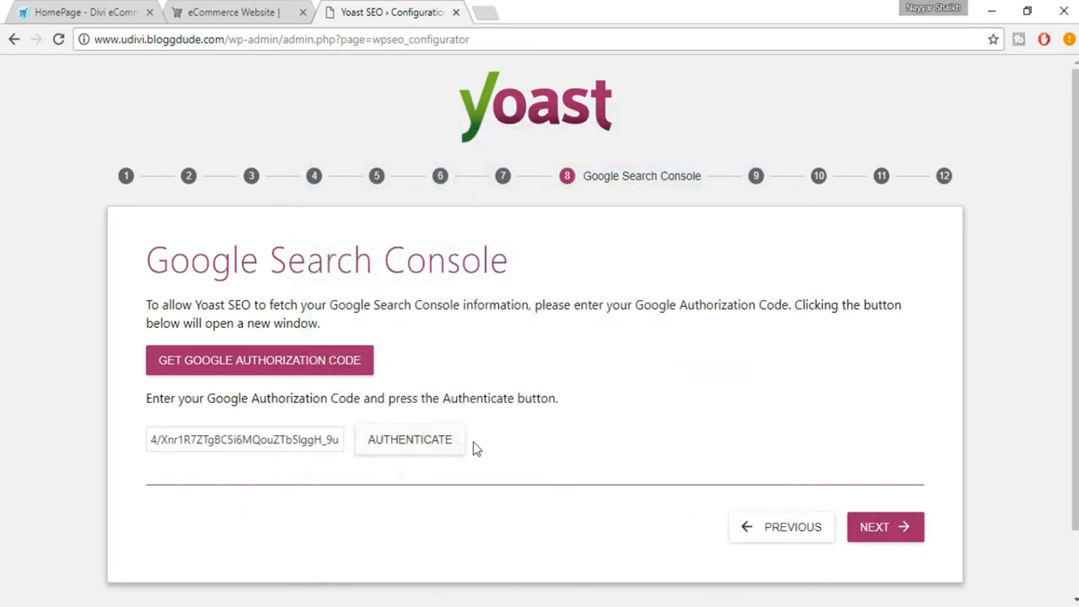
click(911, 534)
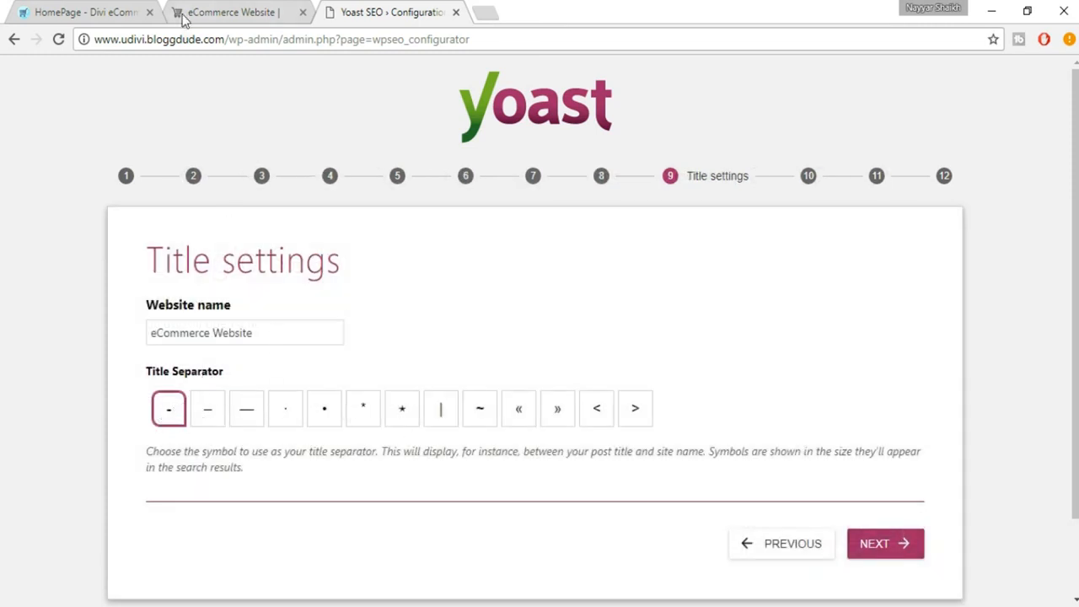
Compare the title separators with the homepage's browser title, keep the hyphen as separator and continue to the newsletter page
click(246, 19)
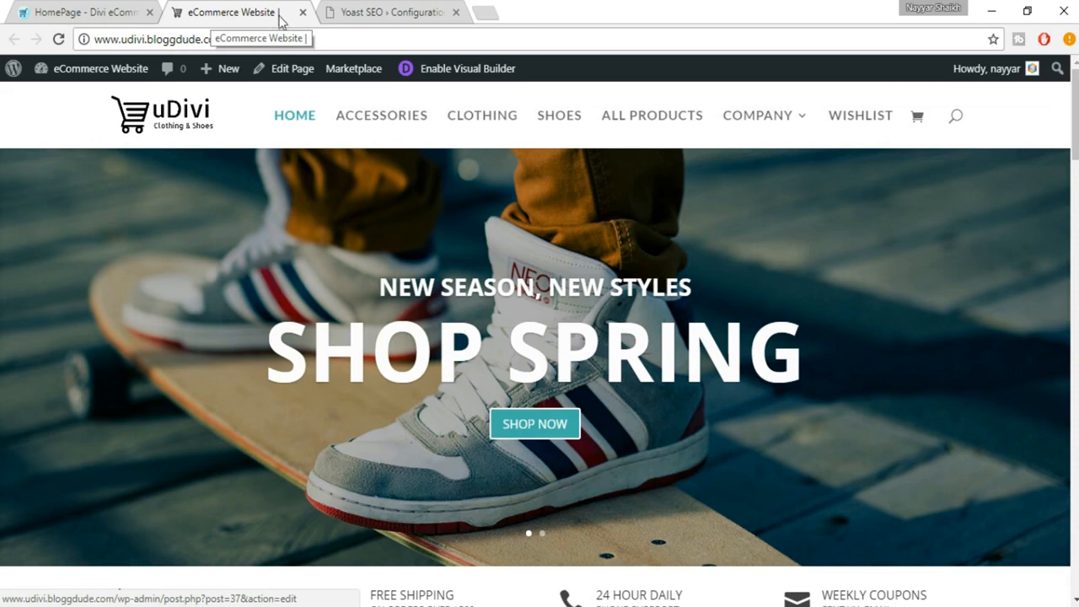
click(320, 12)
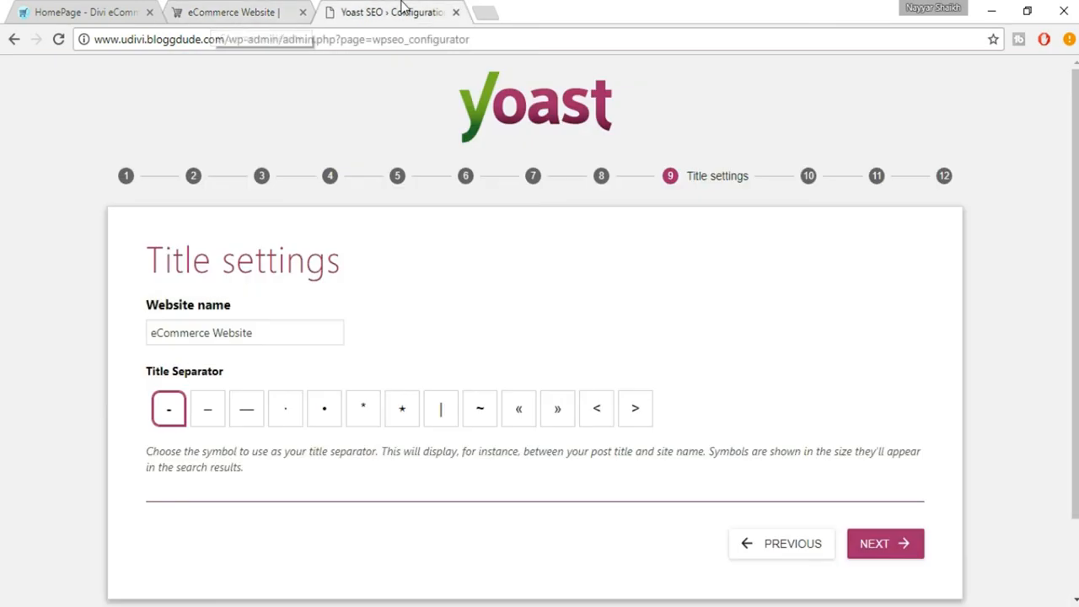
click(211, 421)
click(253, 421)
click(172, 421)
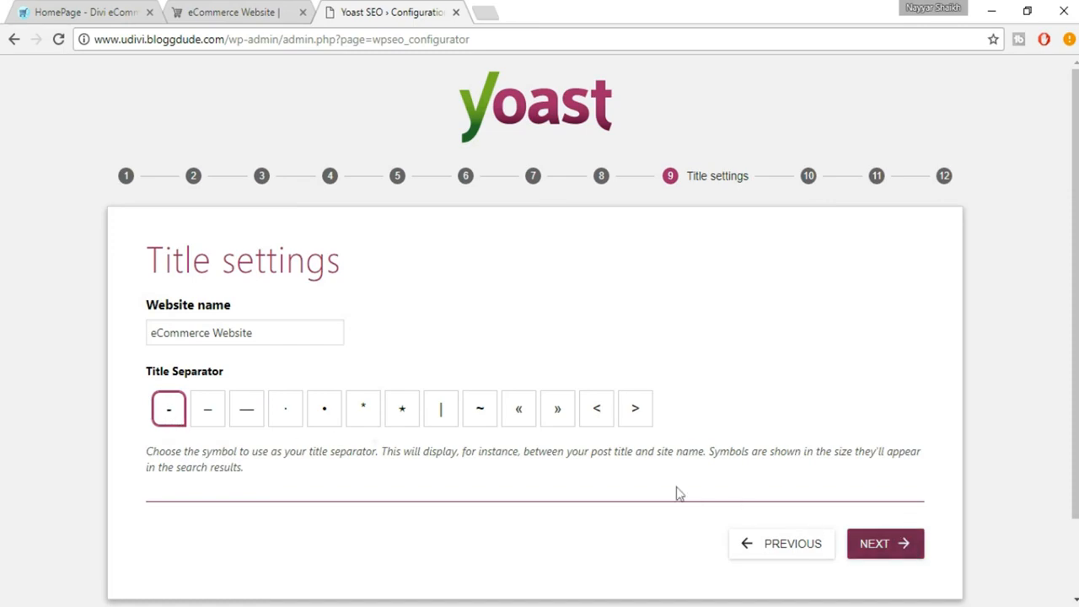
click(274, 11)
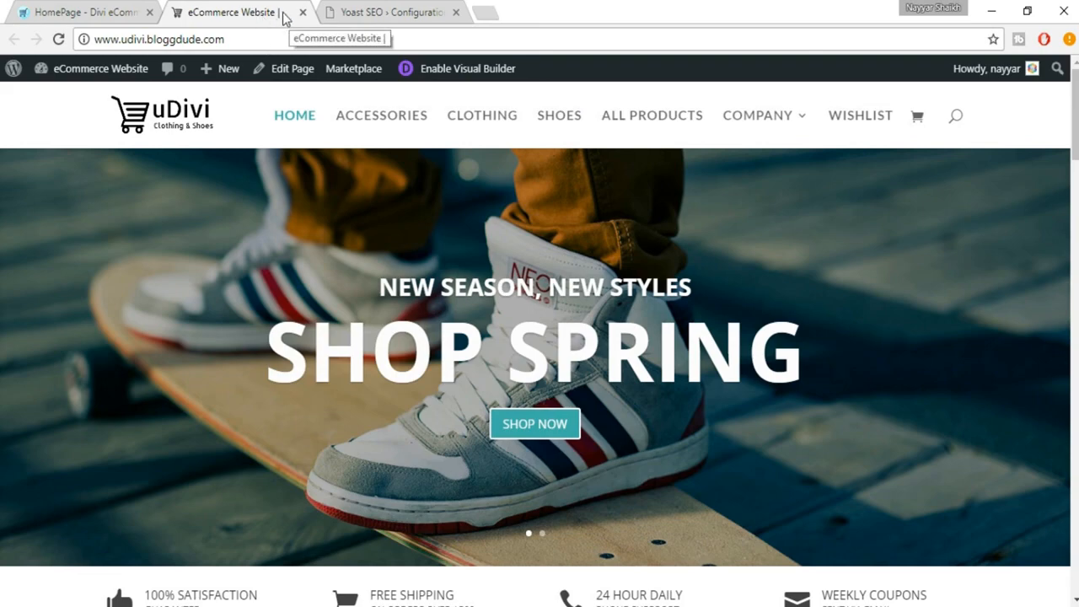
click(389, 11)
click(895, 550)
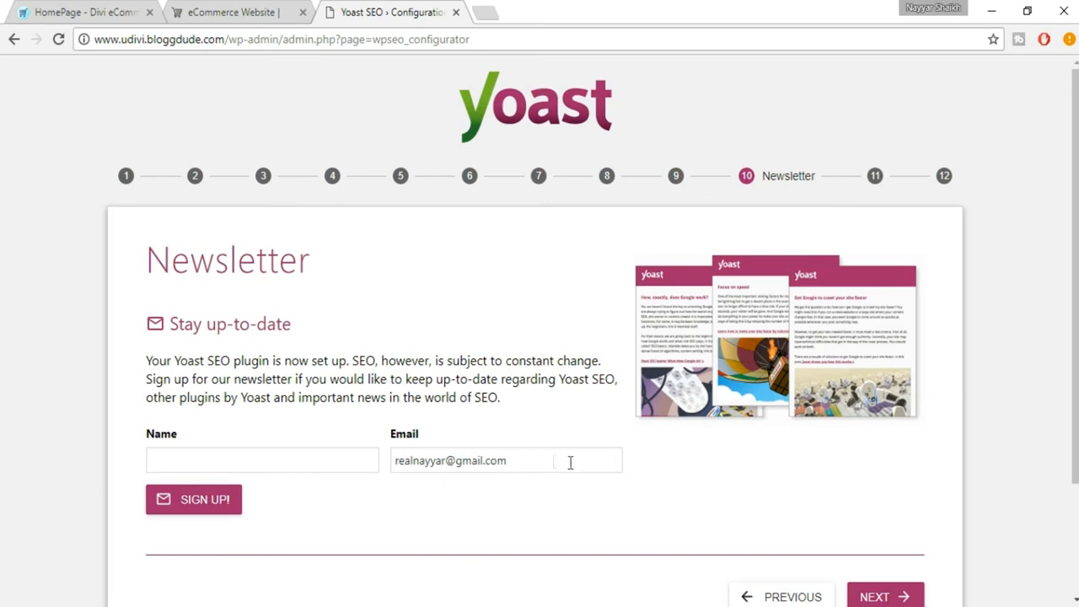
Skip the newsletter sign-up and the premium and training offers to reach the wizard's final page
scroll(603, 469, down, 1)
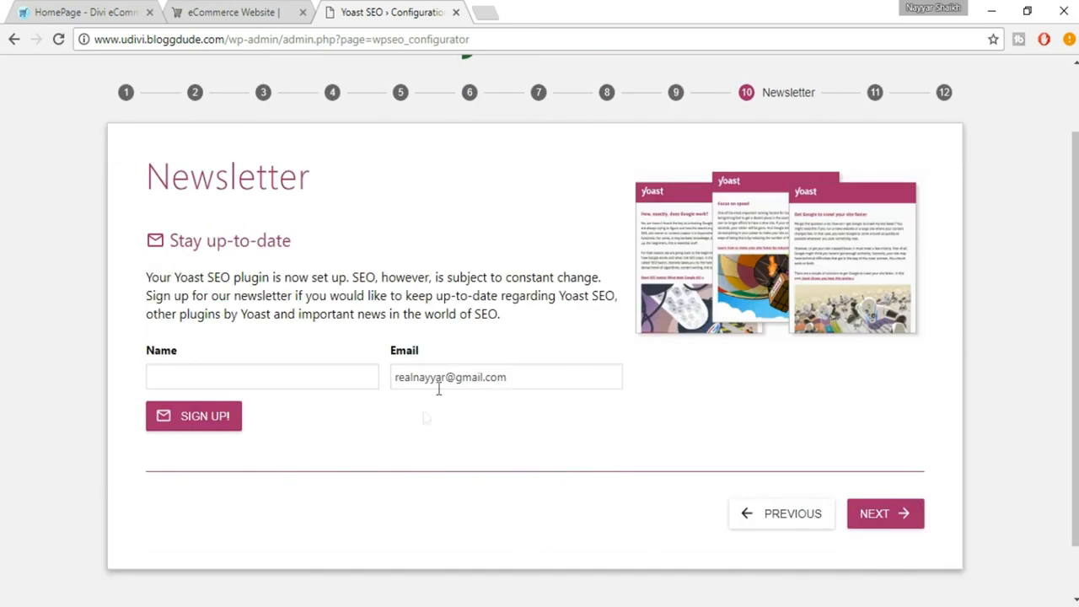
click(883, 512)
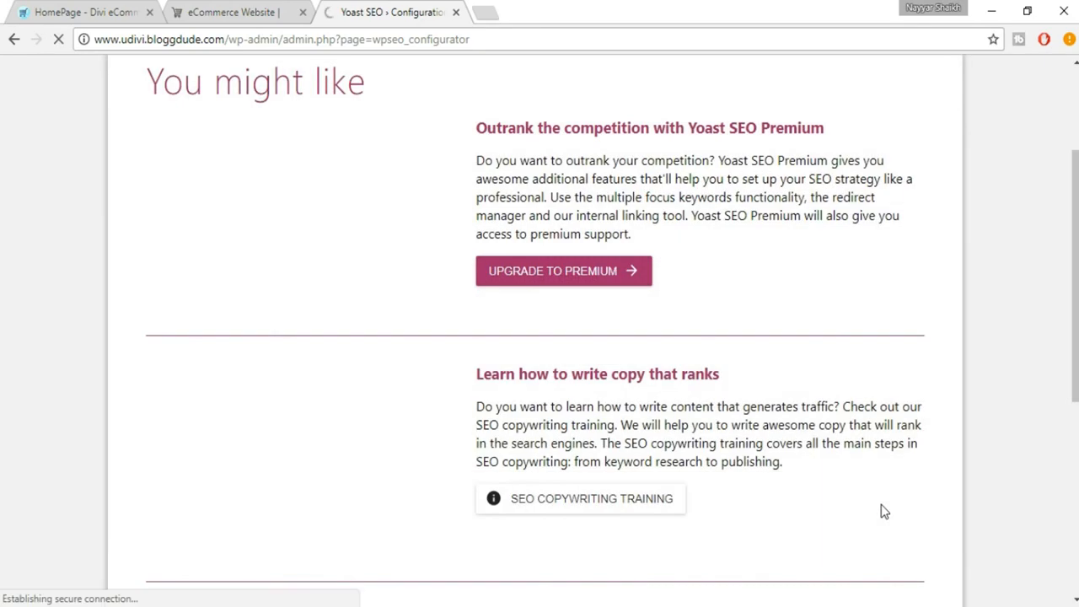
scroll(880, 504, up, 1)
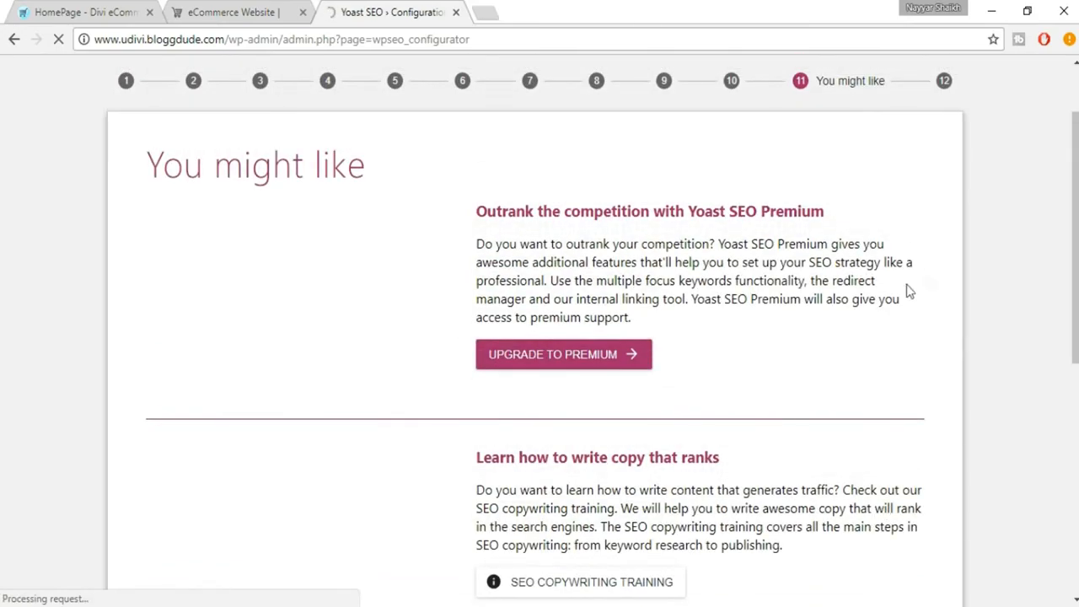
scroll(766, 286, down, 6)
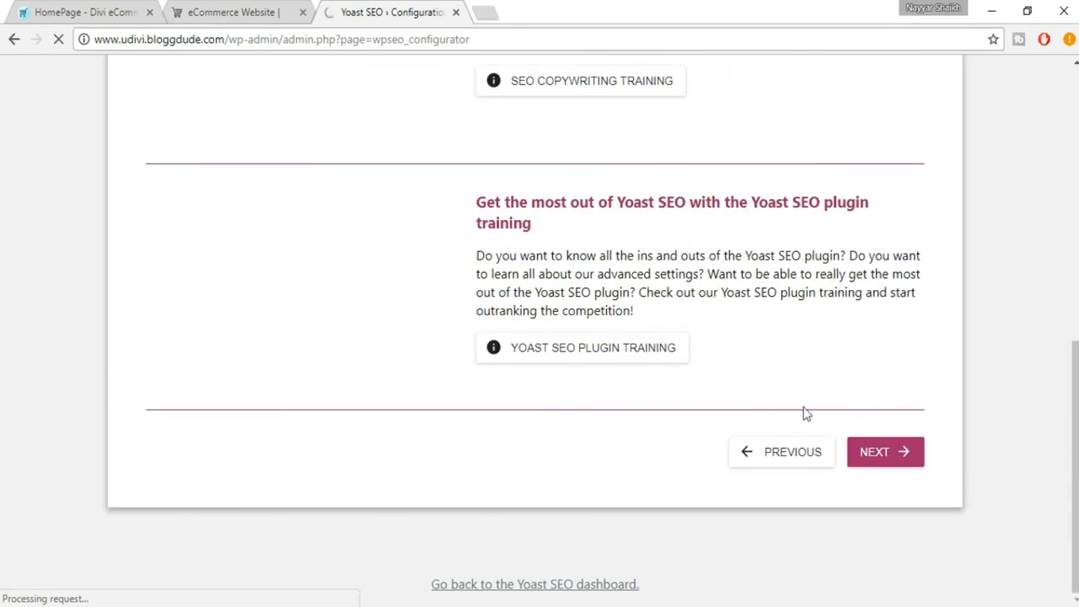
scroll(628, 314, up, 7)
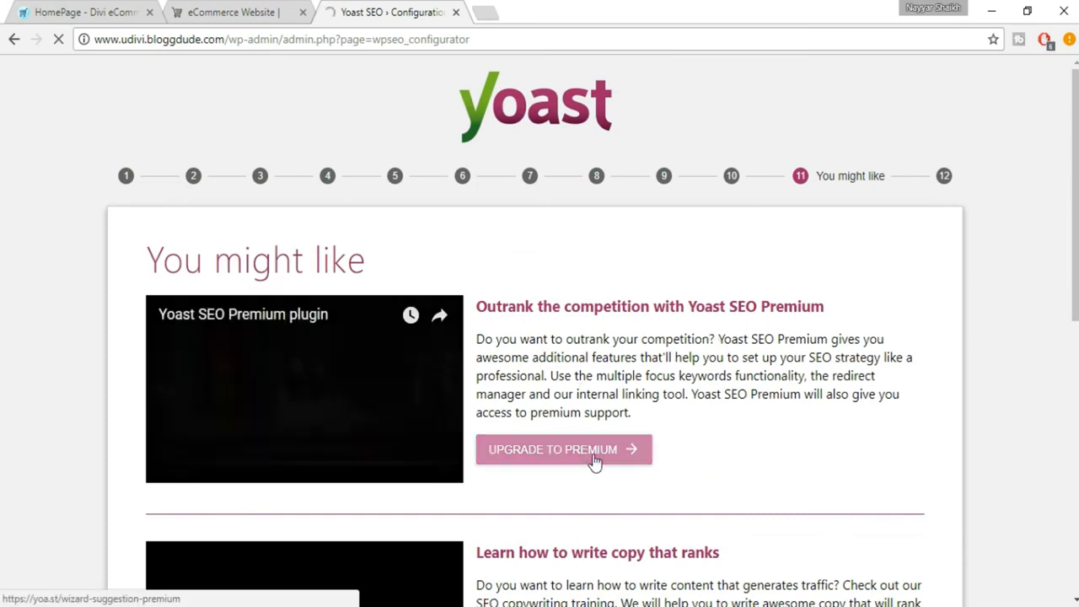
scroll(522, 410, down, 2)
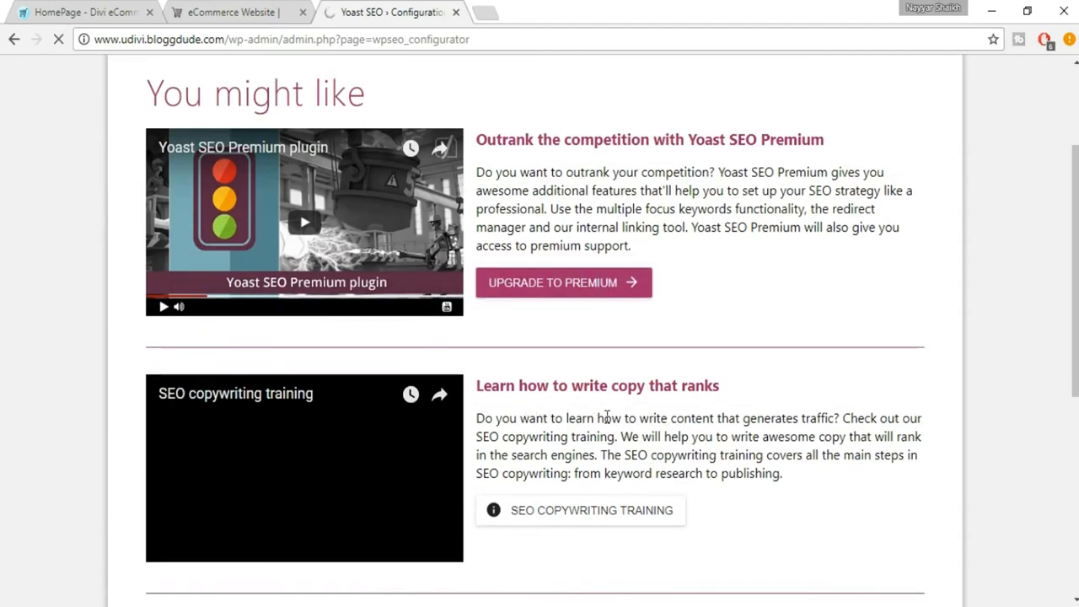
scroll(734, 413, down, 2)
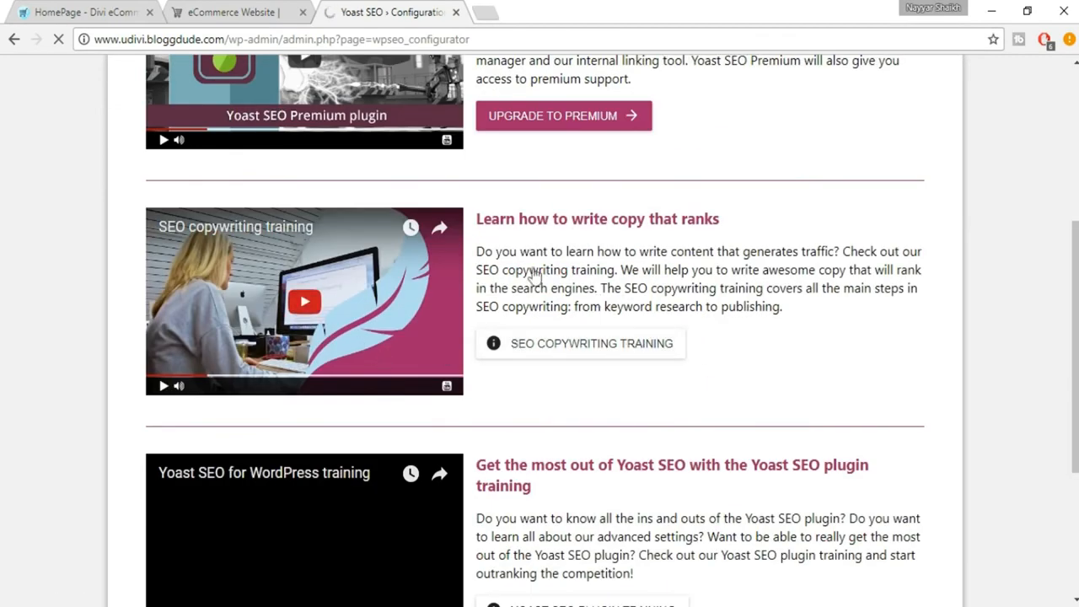
scroll(505, 328, down, 2)
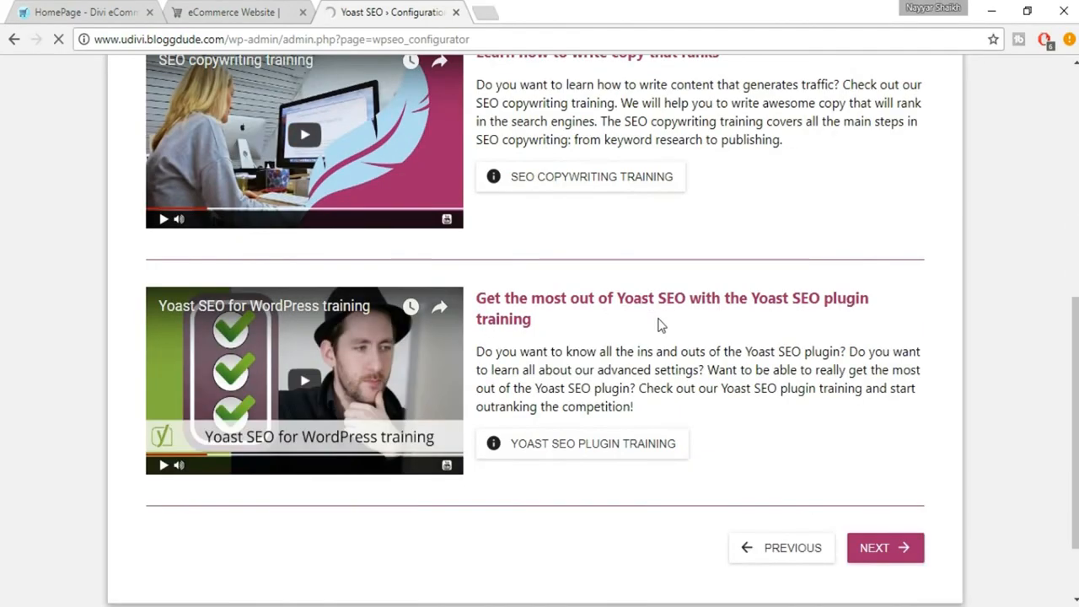
scroll(651, 325, up, 4)
scroll(705, 340, down, 5)
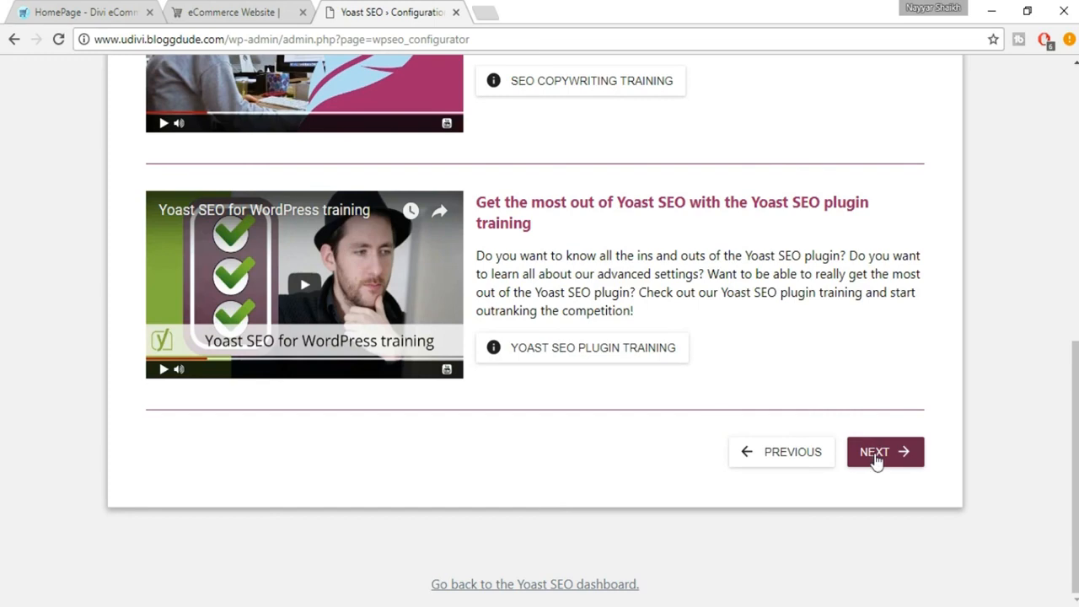
click(877, 457)
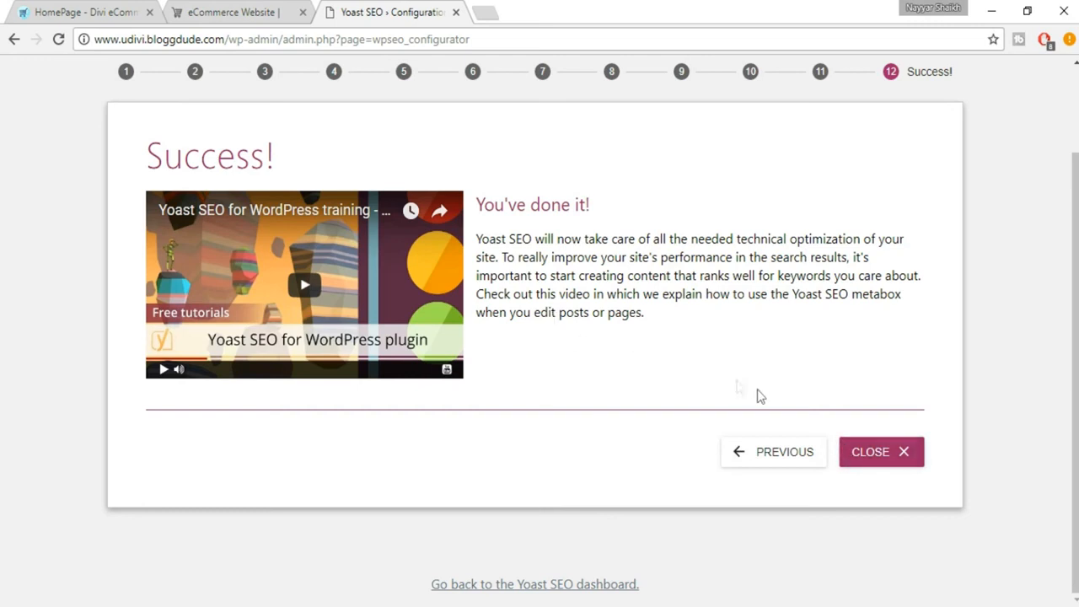
Close the finished configuration wizard and open Yoast SEO's webmaster tools verification settings
click(845, 463)
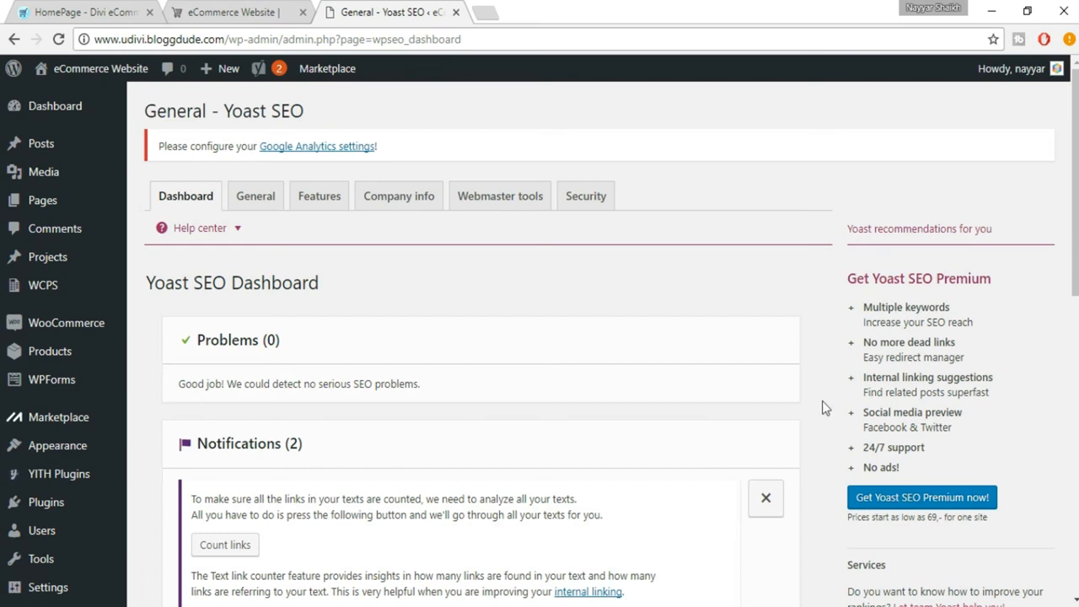
click(520, 205)
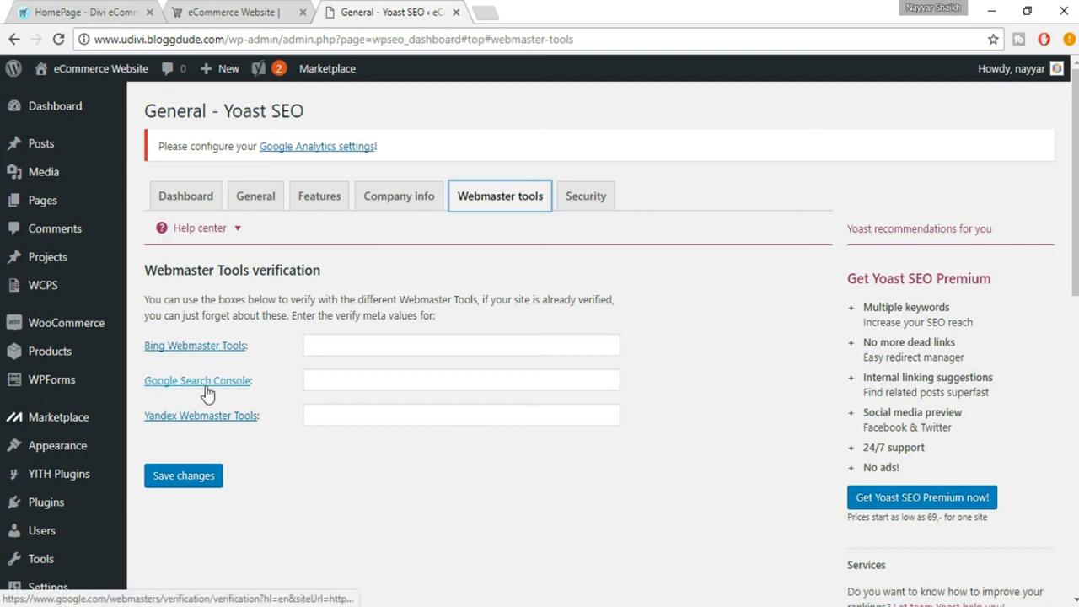
Search Google for "google console" in a new browser tab
click(483, 13)
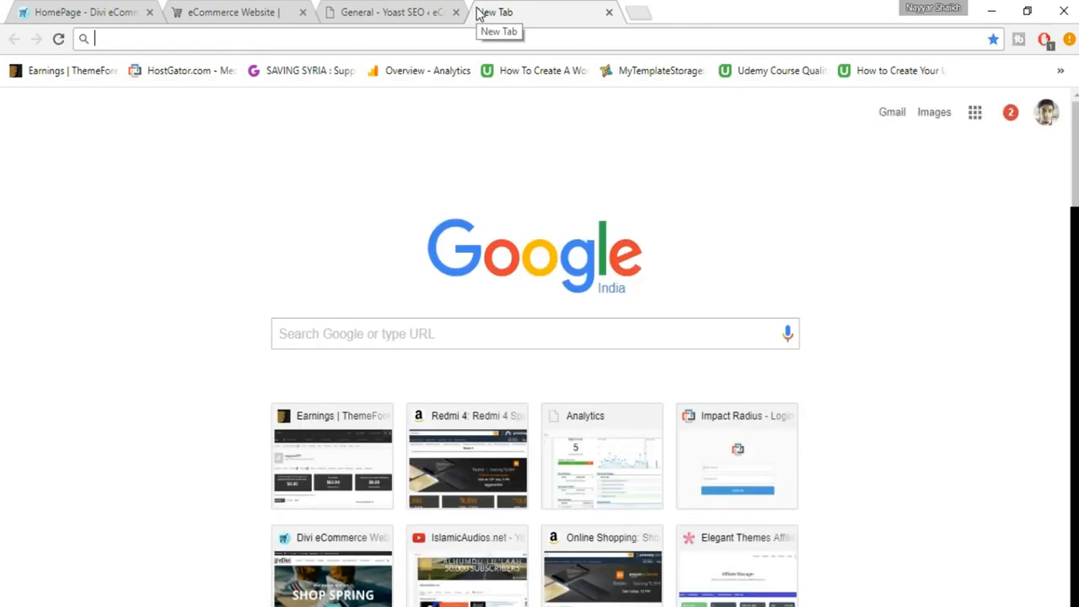
text(google )
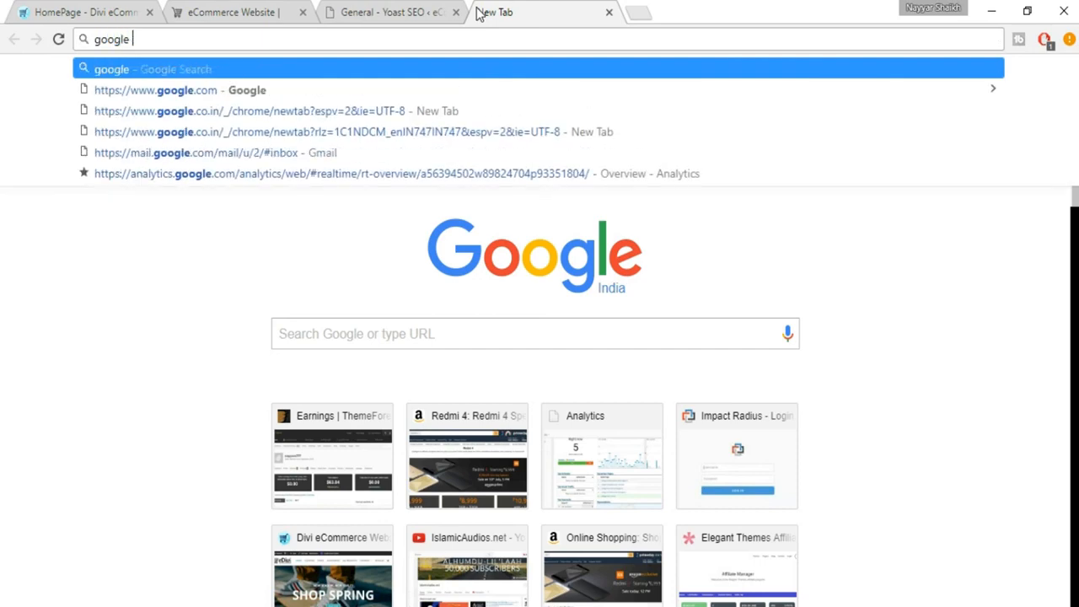
text(cons)
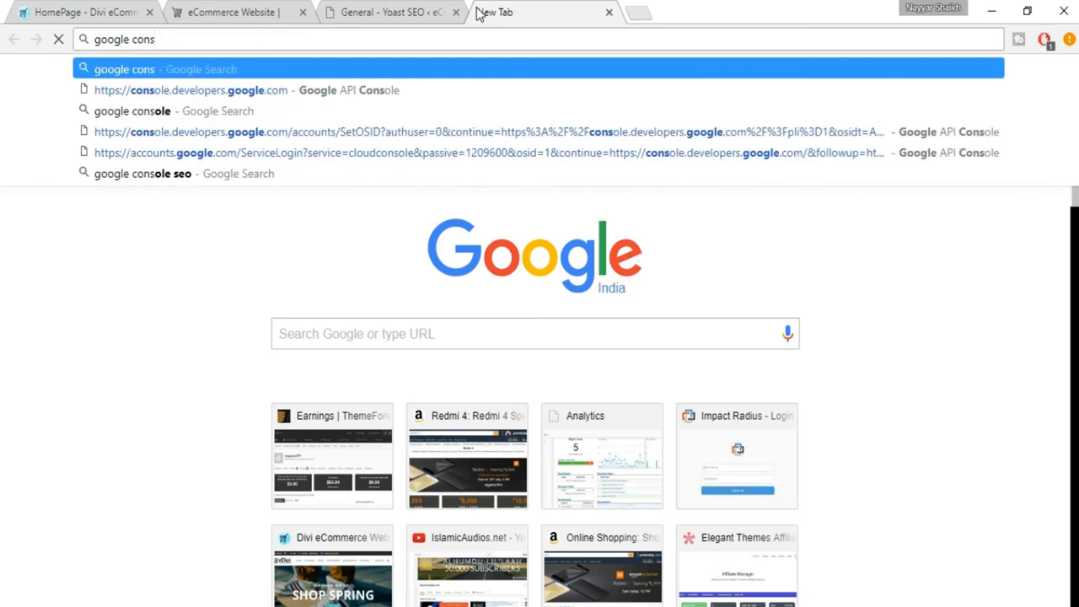
key(Down)
key(Down)
key(Down)
key(Up)
key(Return)
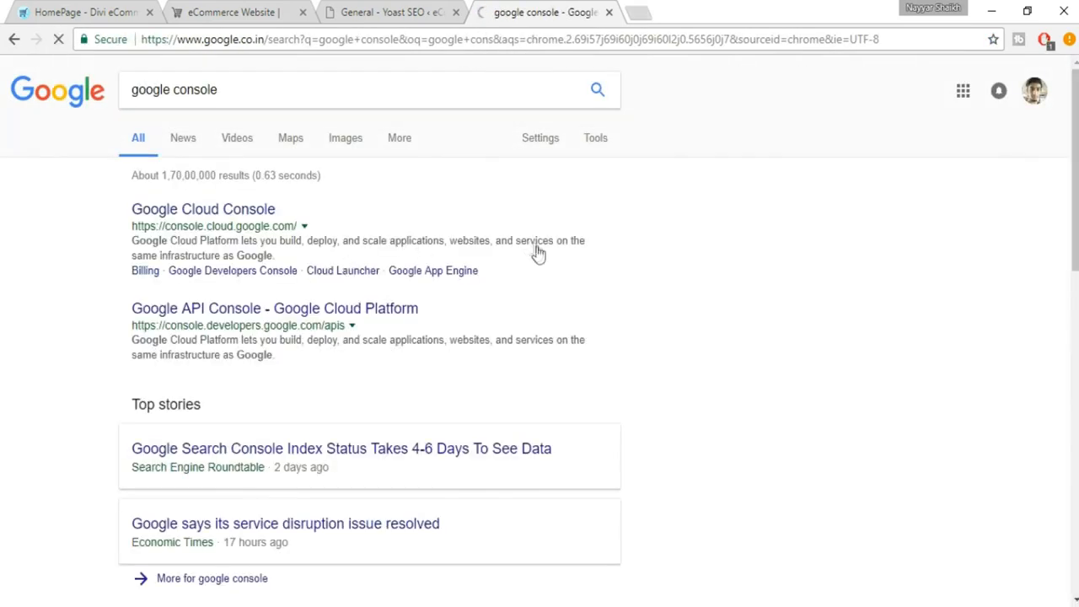
Refine the search to "google search console" and open the Google Webmaster Tools result
click(175, 90)
text(sear)
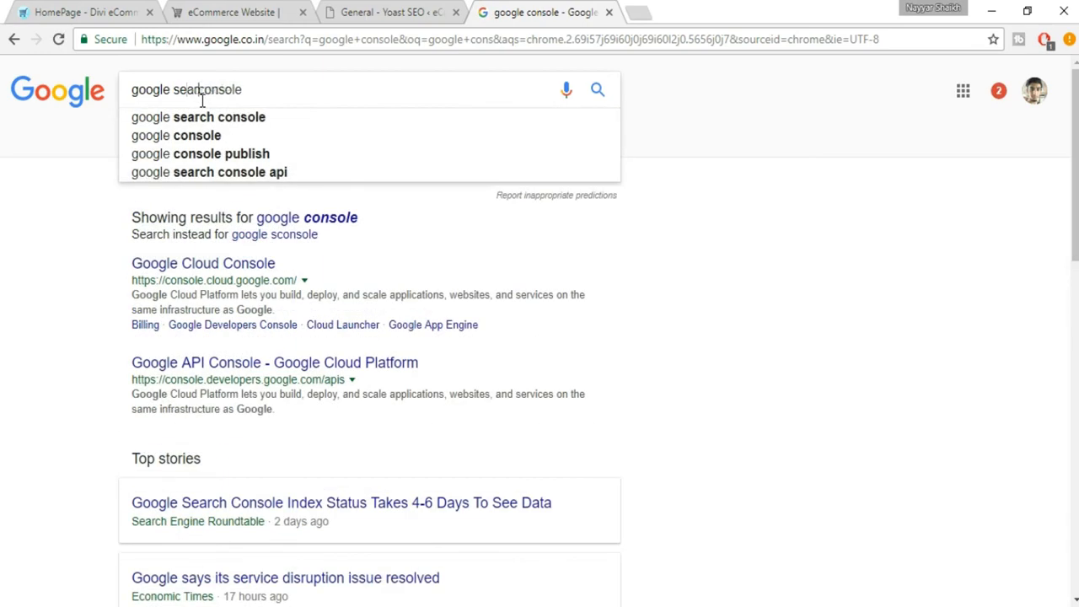
text(ch c)
key(Return)
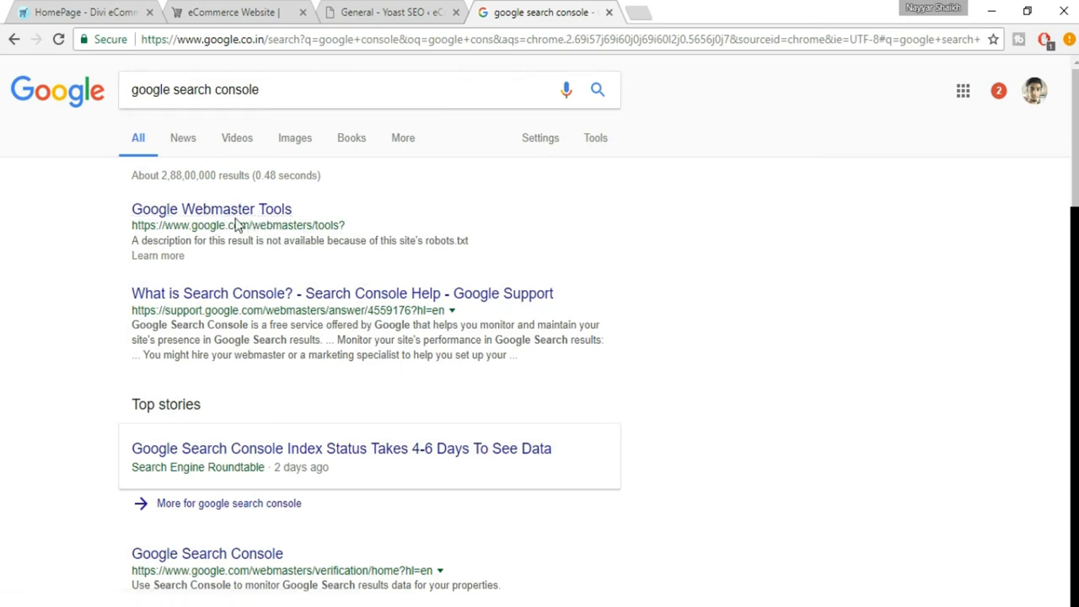
click(253, 216)
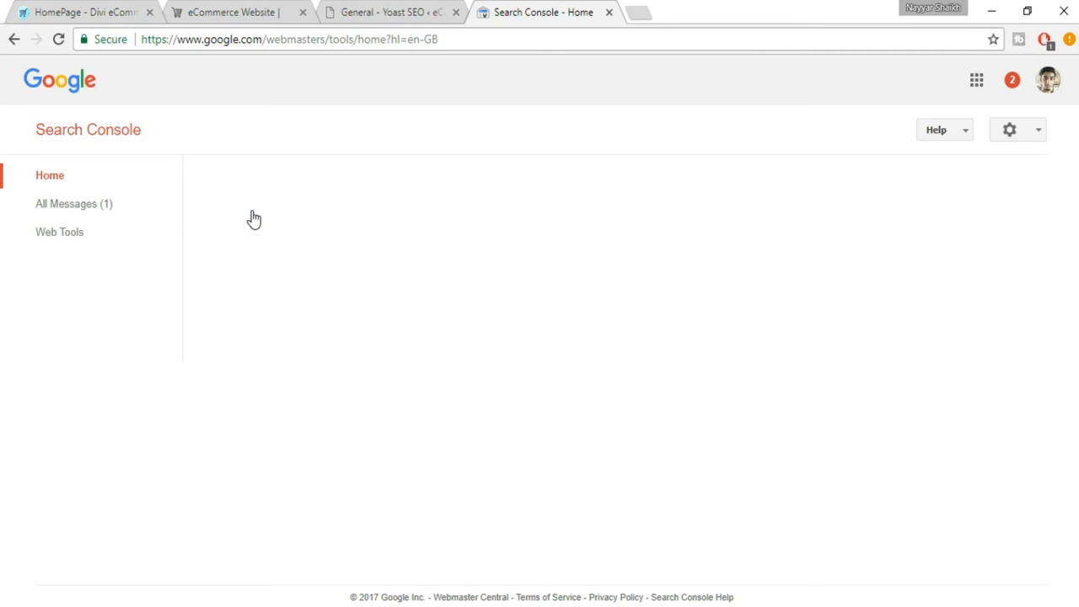
click(909, 191)
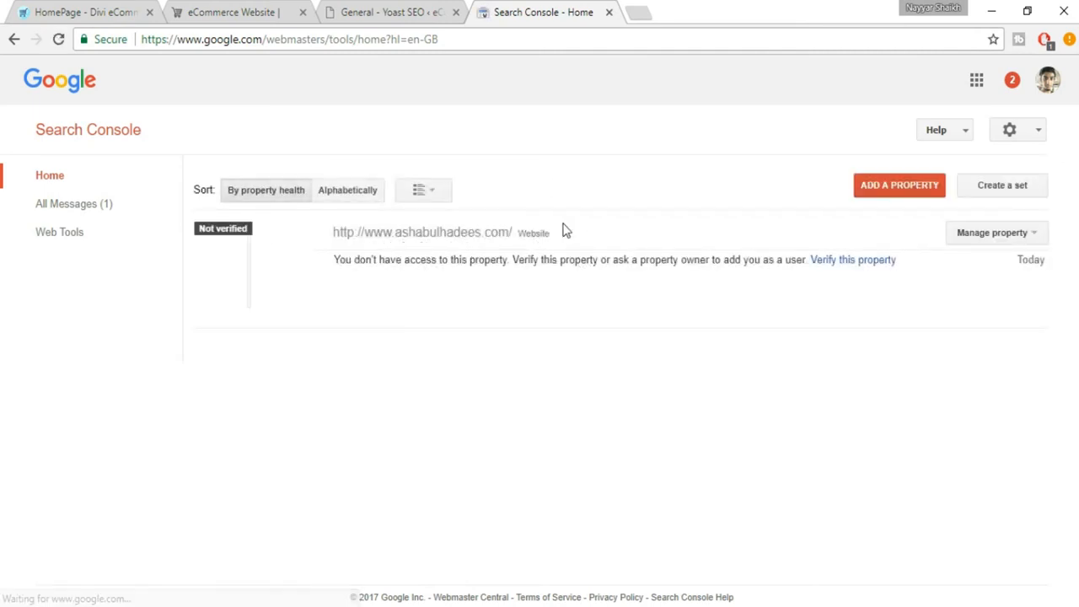
click(880, 191)
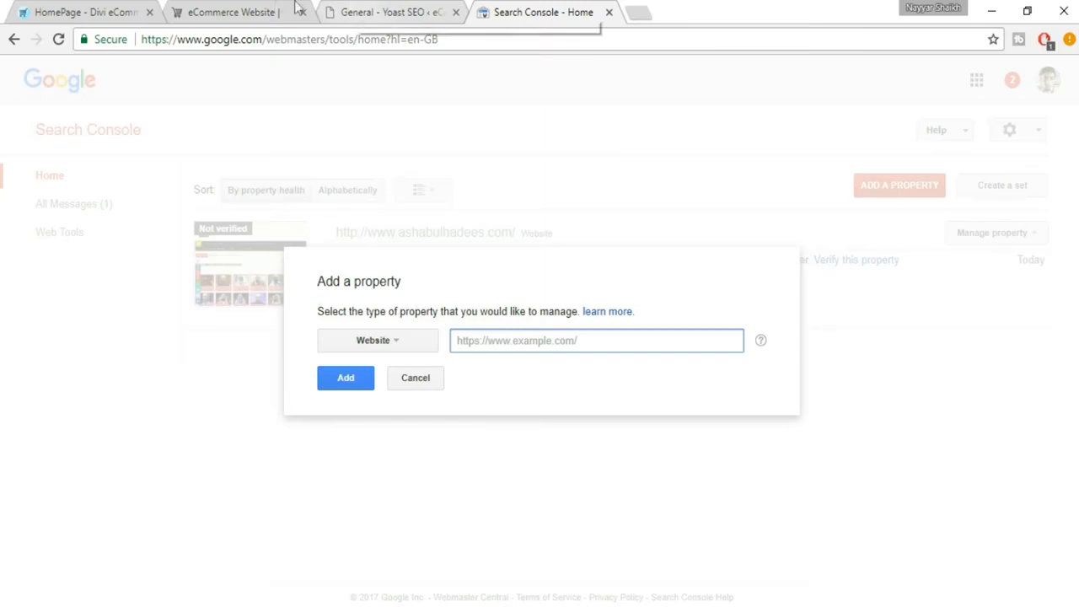
click(236, 12)
click(289, 39)
key(ctrl+c)
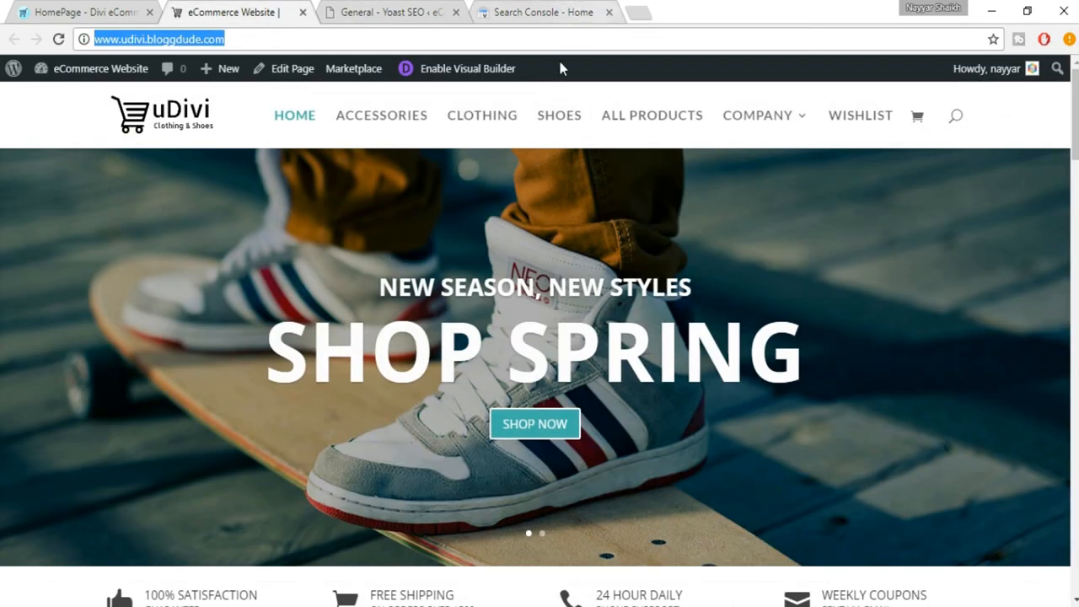
click(544, 11)
key(ctrl+v)
click(352, 391)
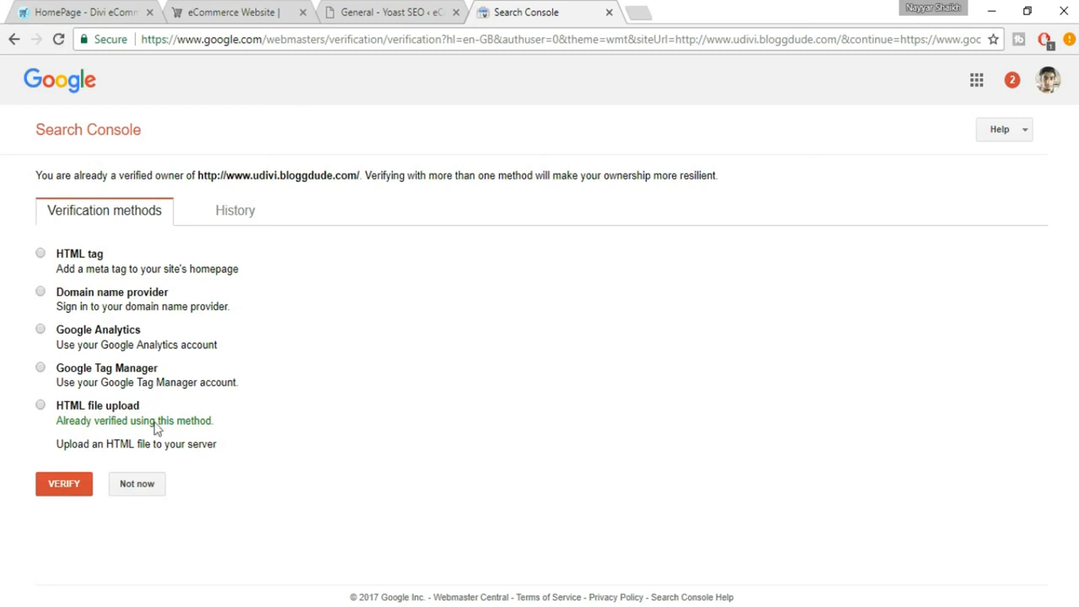
Check Yoast's Google Search Console field, and choose the HTML tag verification method for the site in Search Console
click(404, 10)
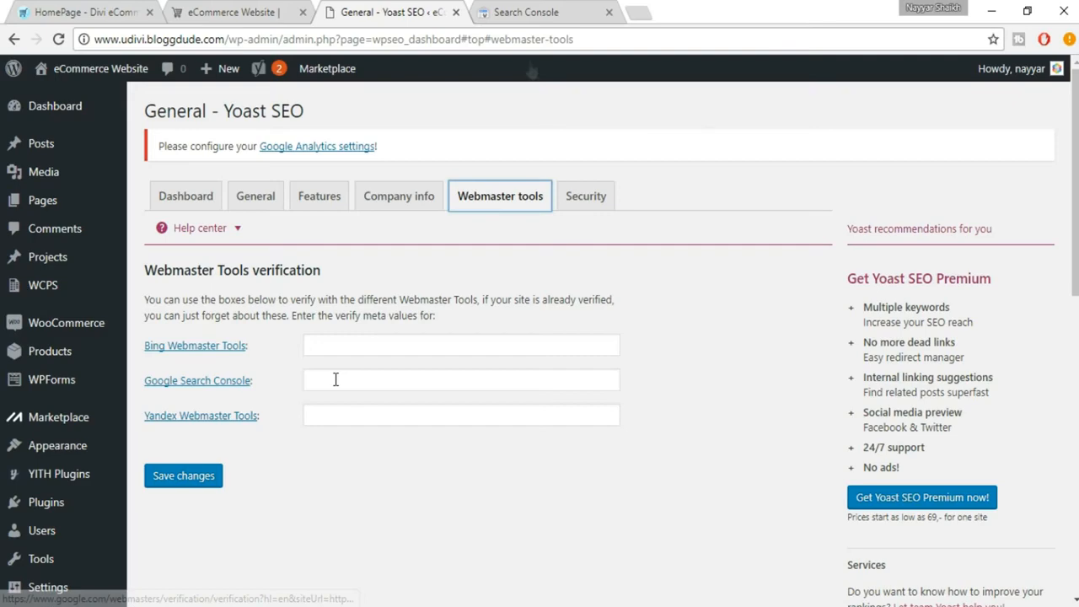
click(523, 11)
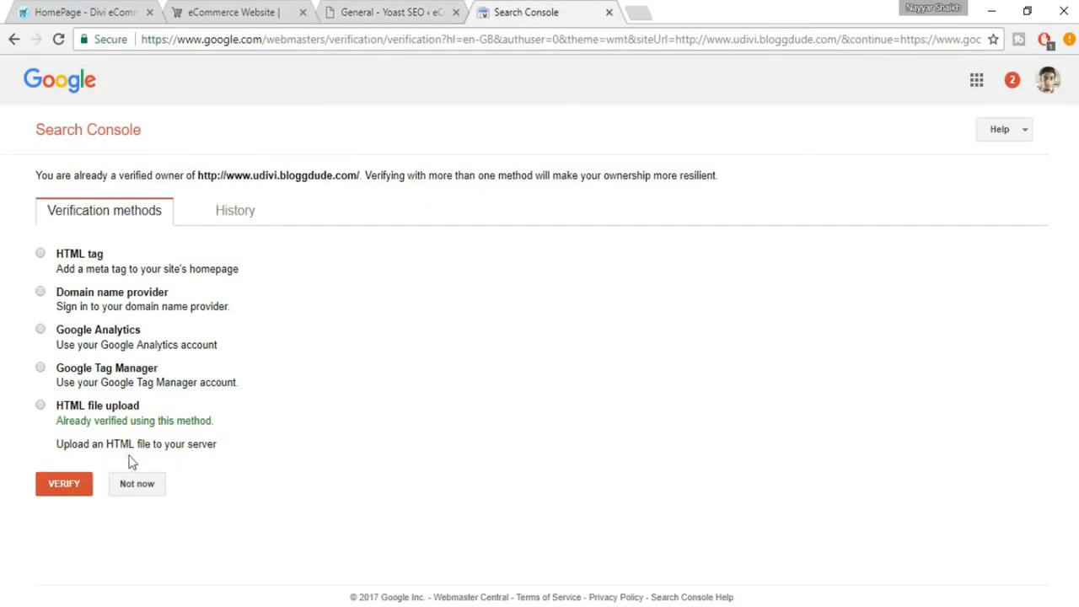
click(89, 258)
double_click(90, 261)
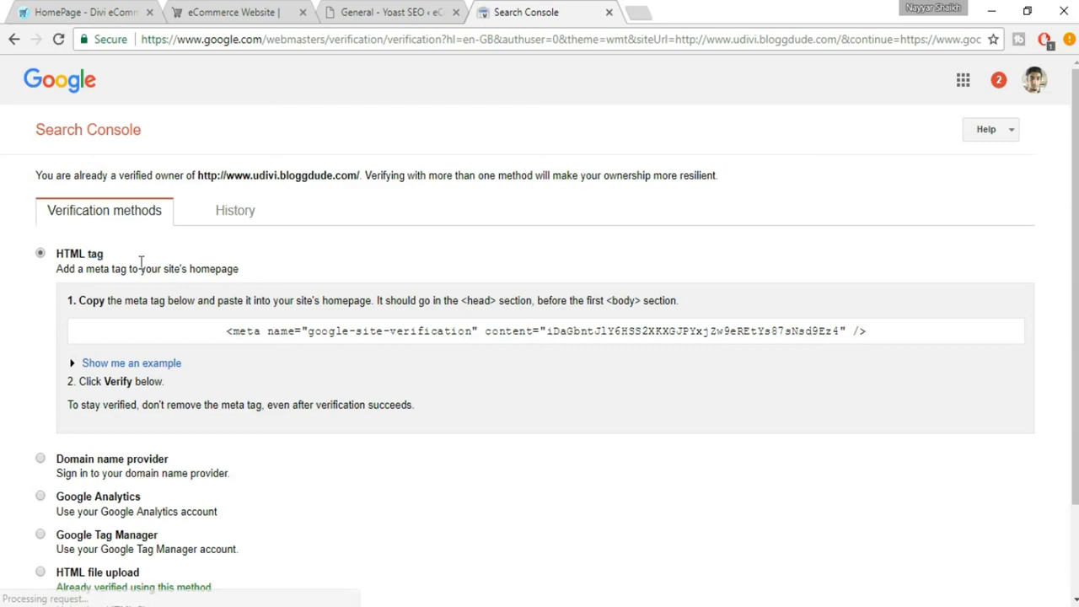
Copy the verification meta tag into a new tab's address bar and copy only its content value from there
click(562, 331)
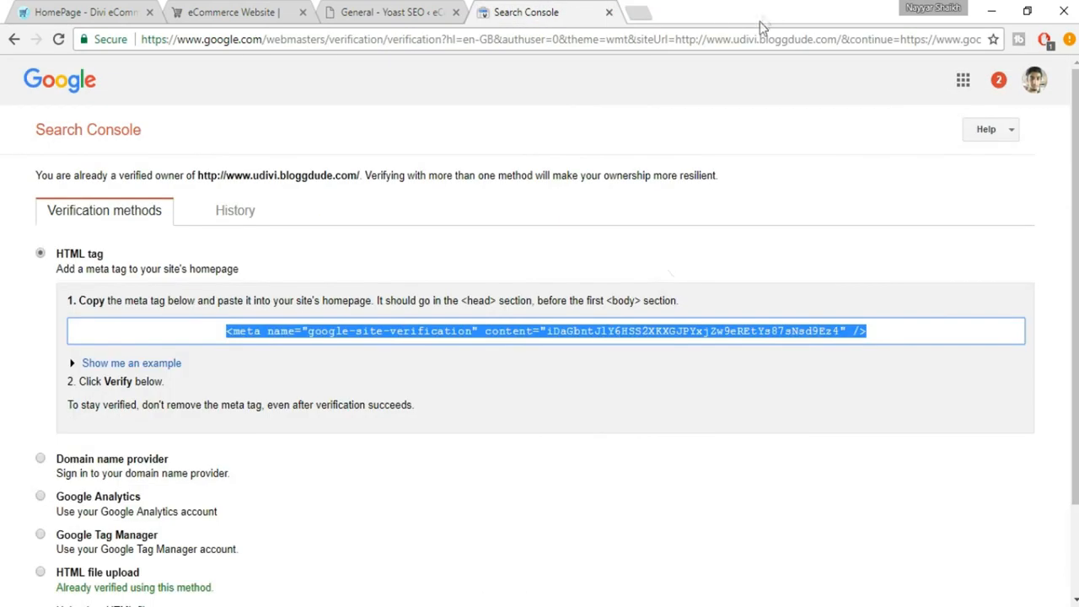
click(547, 337)
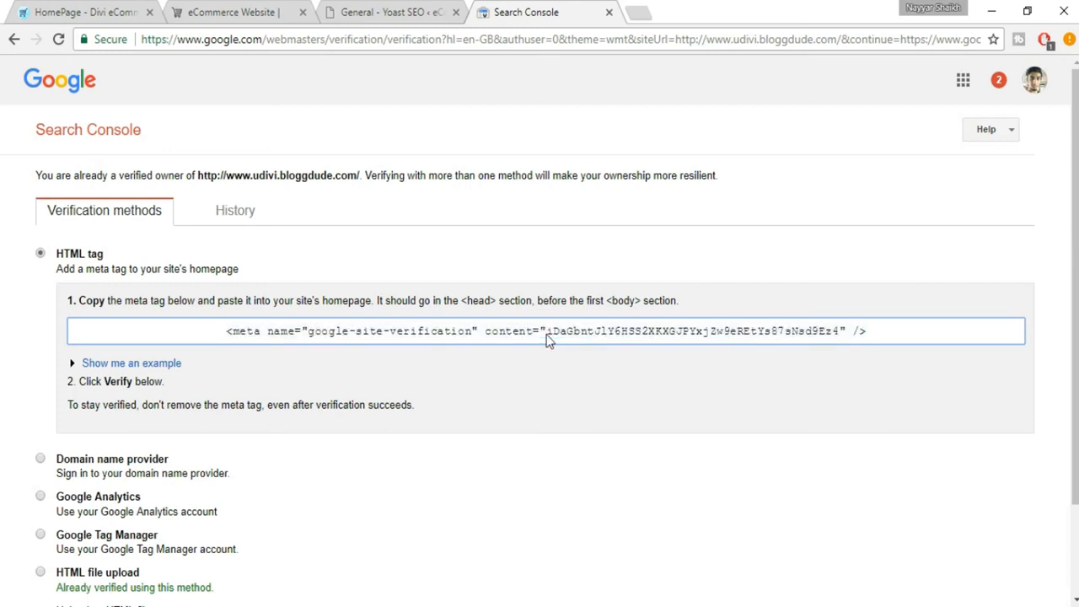
drag(548, 330, 842, 340)
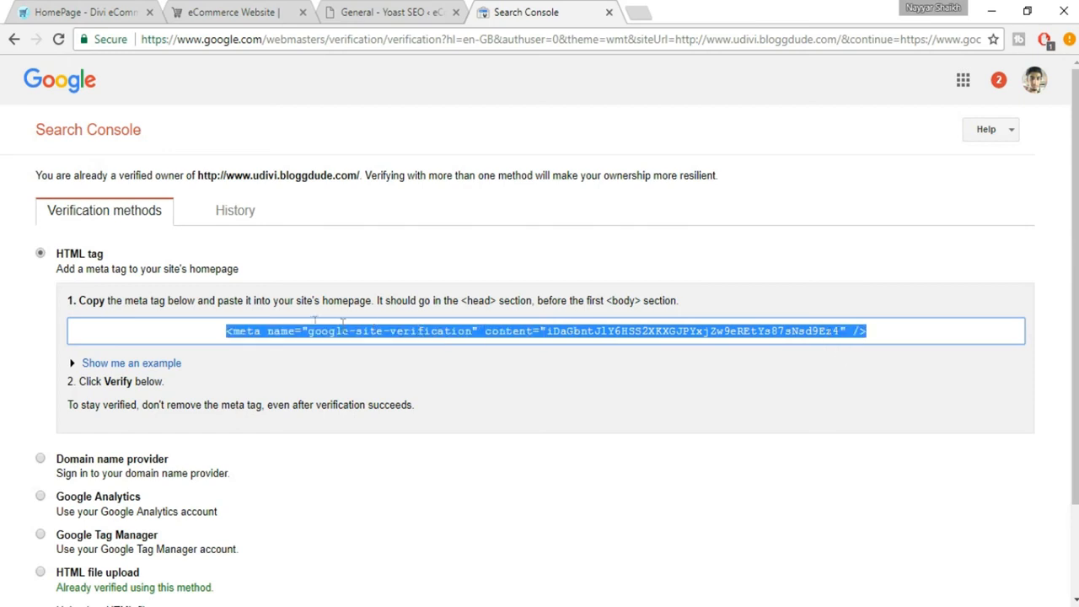
click(704, 339)
click(708, 338)
click(636, 12)
key(ctrl+v)
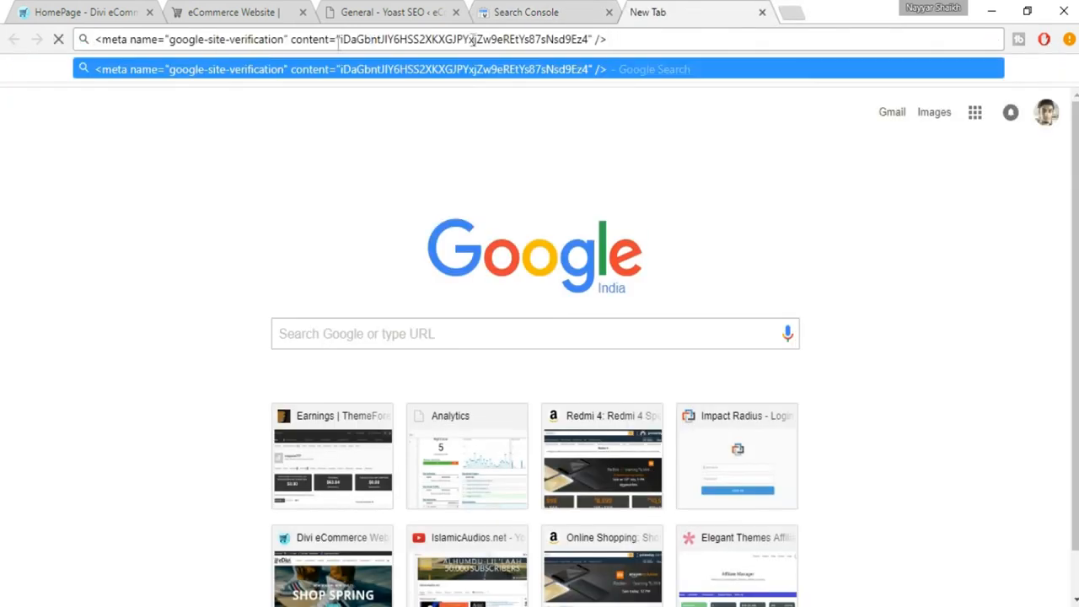
drag(341, 40, 588, 42)
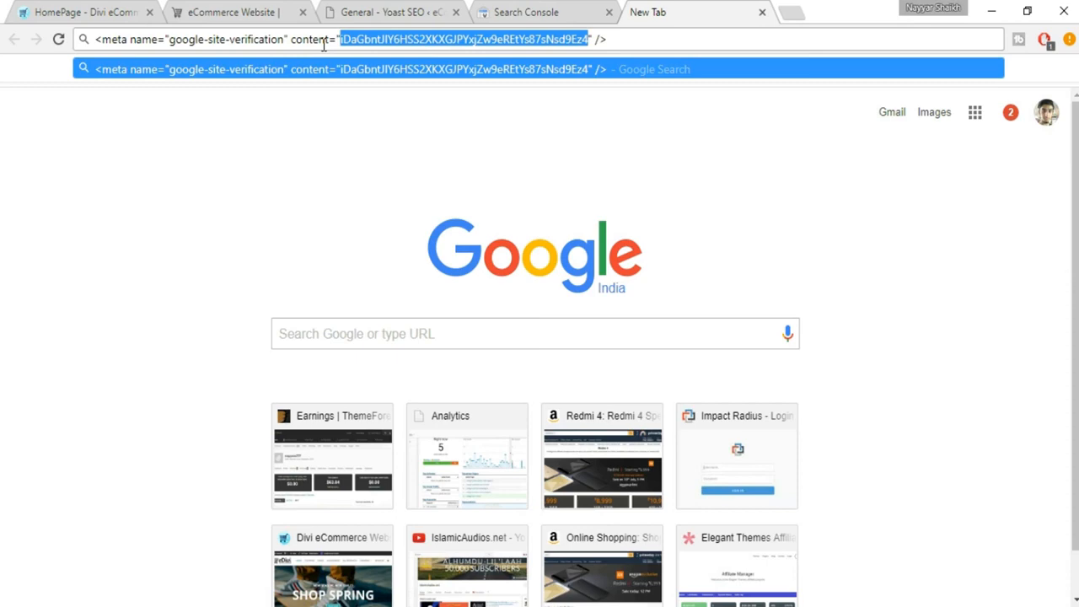
Paste the verification code into Yoast SEO's Google Search Console field and save the changes
click(543, 11)
click(435, 11)
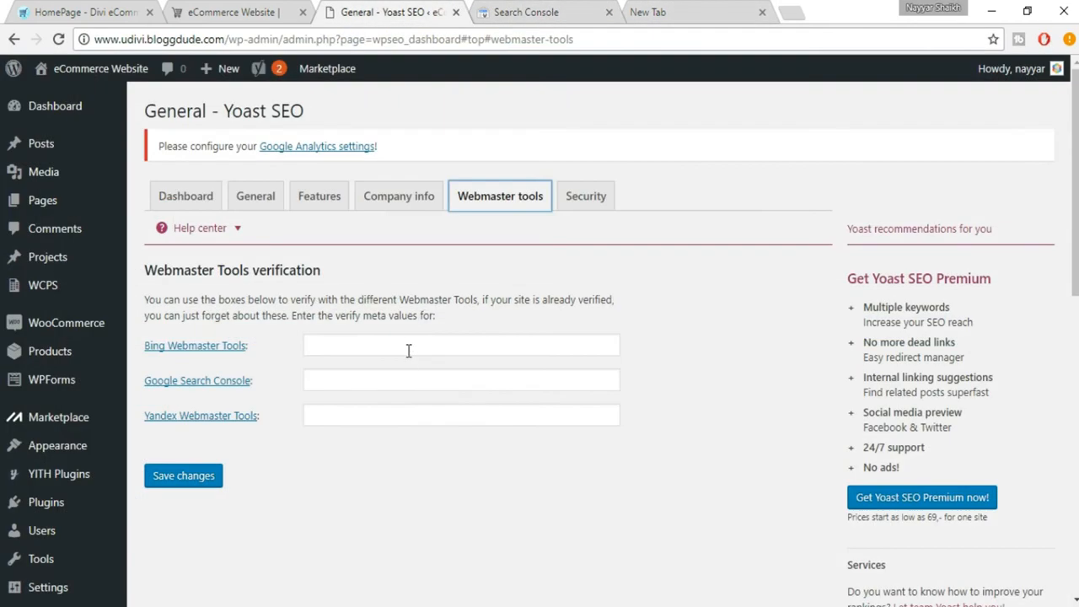
click(396, 381)
key(ctrl+v)
click(211, 482)
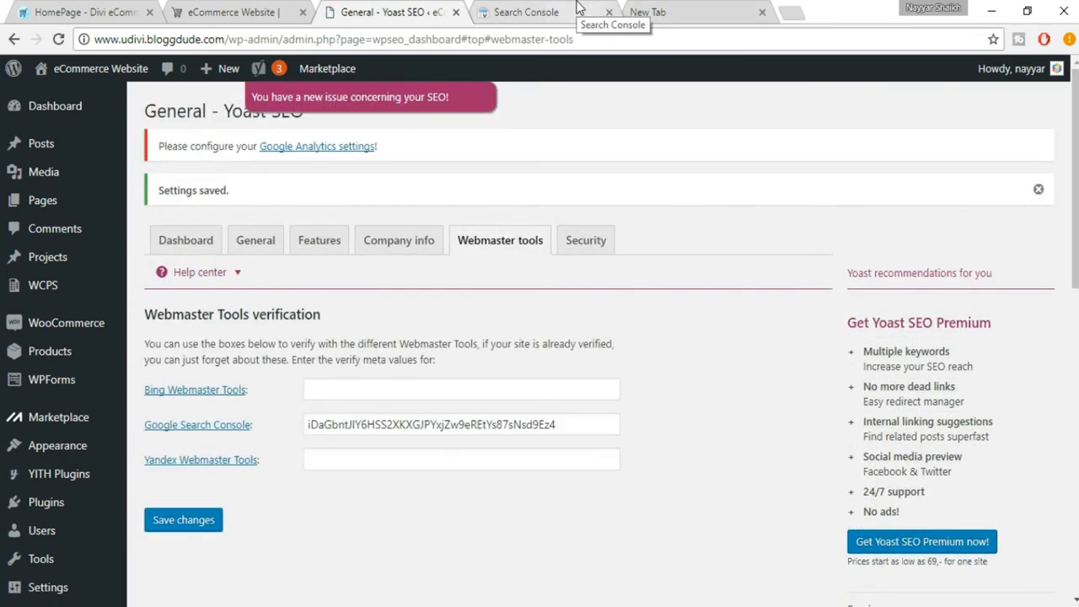
Verify ownership of the site in Search Console with the HTML tag method and read the resulting message
click(579, 9)
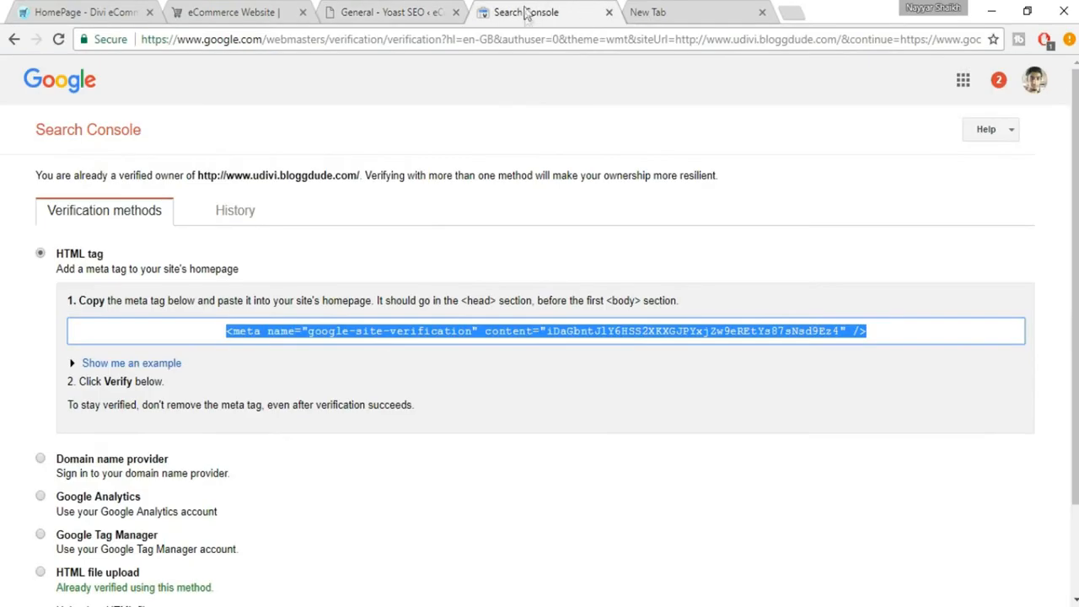
scroll(669, 233, down, 3)
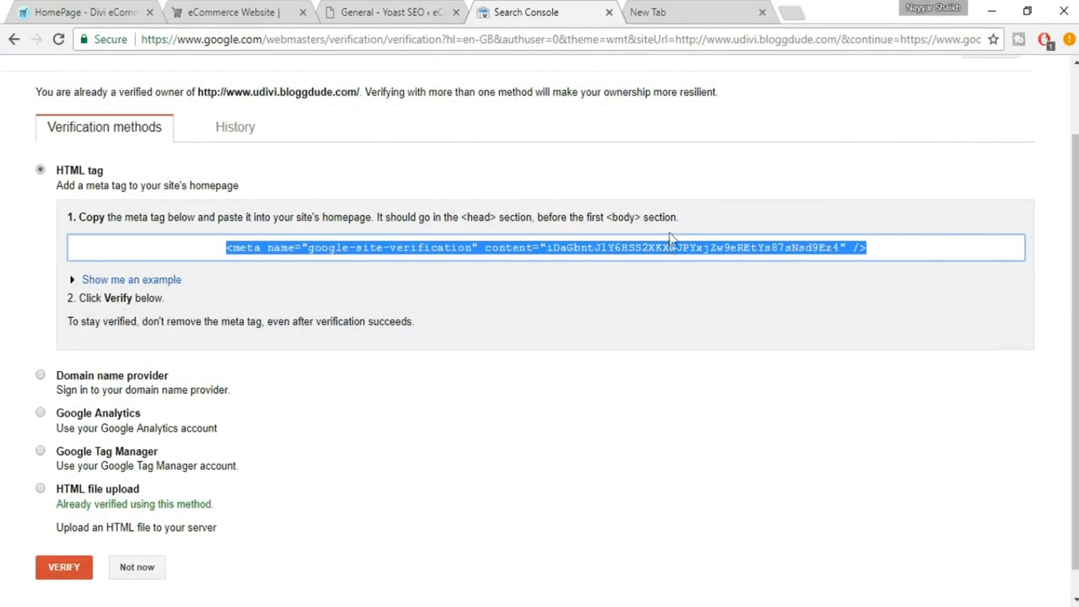
click(61, 546)
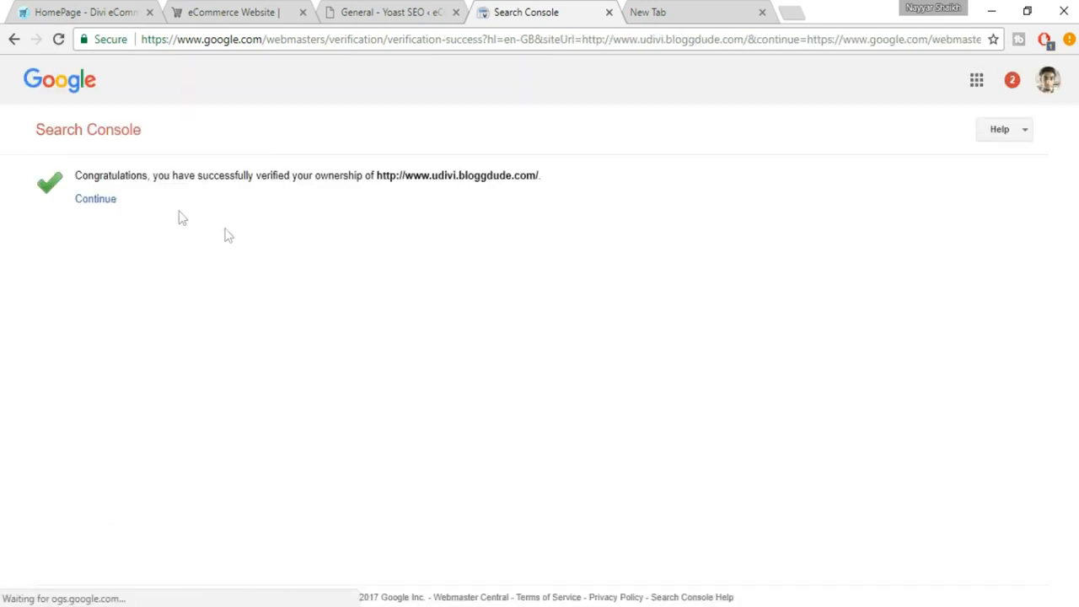
drag(75, 175, 582, 185)
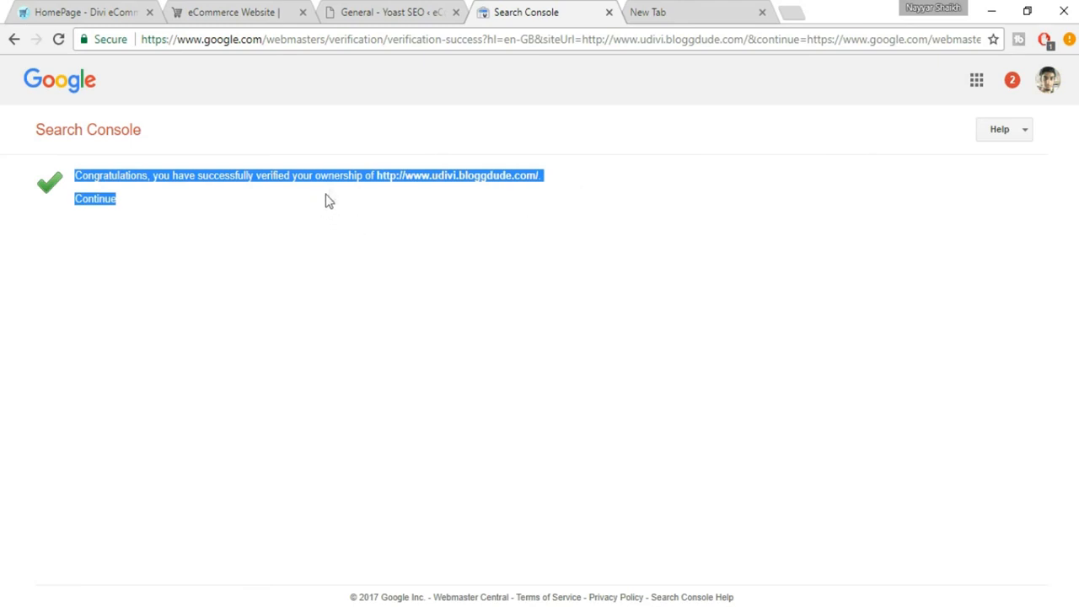
click(413, 191)
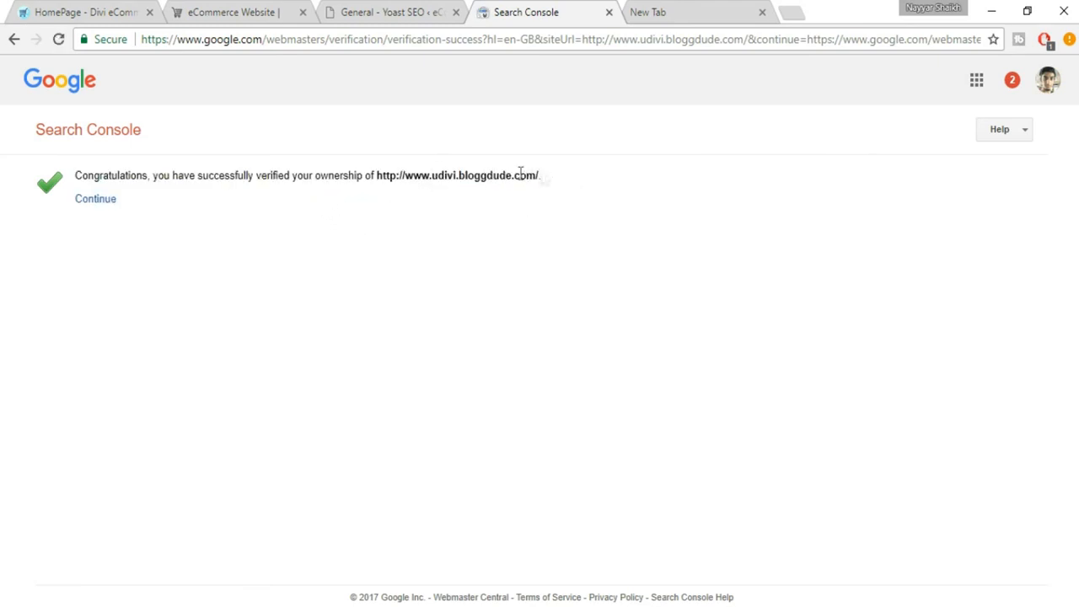
drag(555, 182, 393, 175)
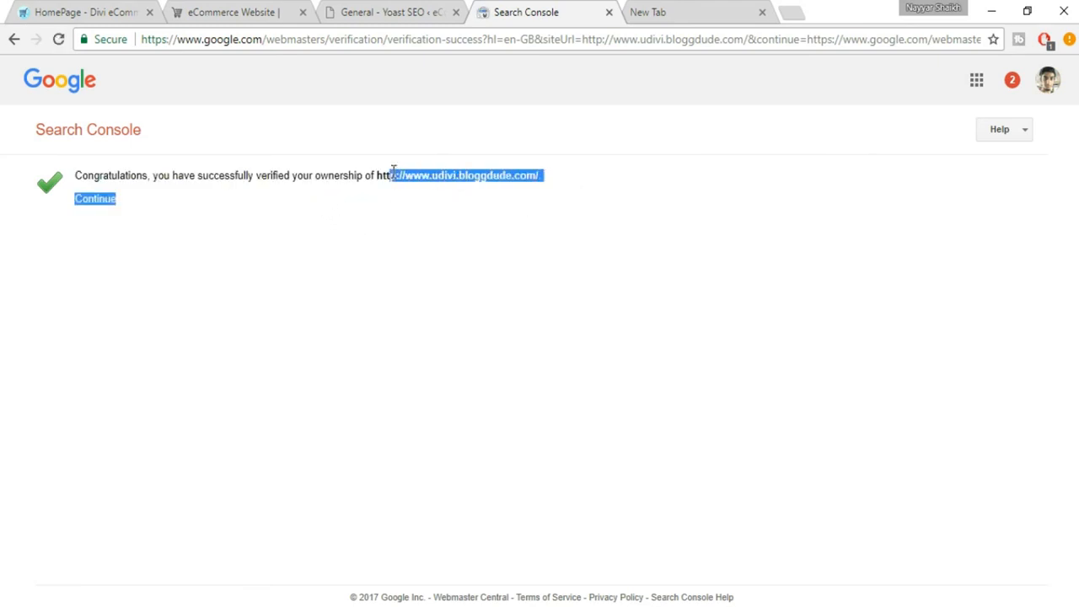
click(401, 181)
Open the Men's Blue Short Sleeve product for editing in WordPress and go to its Yoast SEO section
click(384, 10)
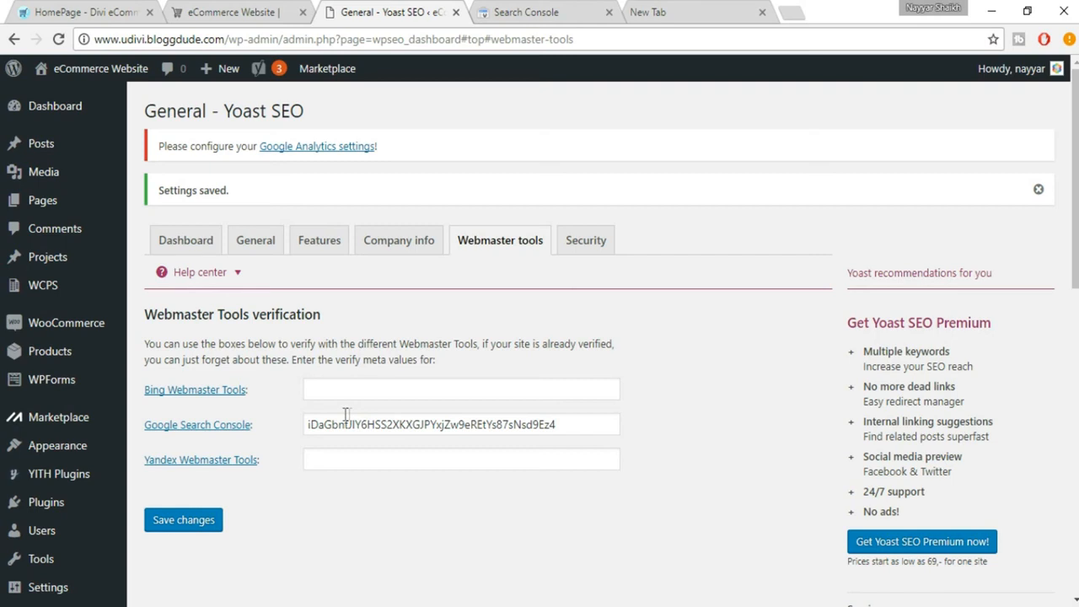
mouse_move(91, 351)
mouse_move(97, 394)
mouse_move(48, 353)
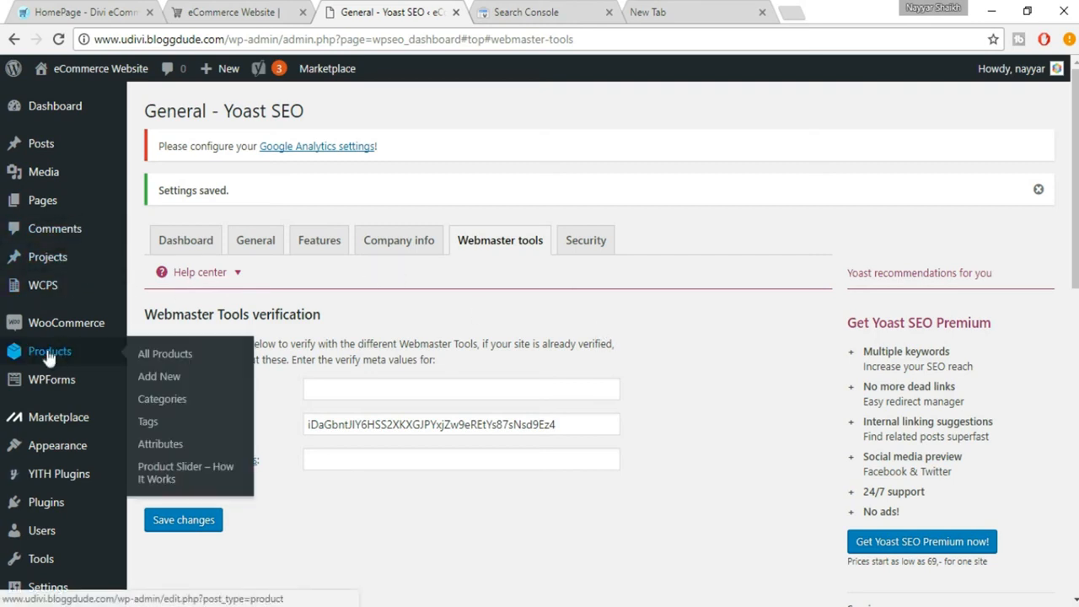
click(184, 356)
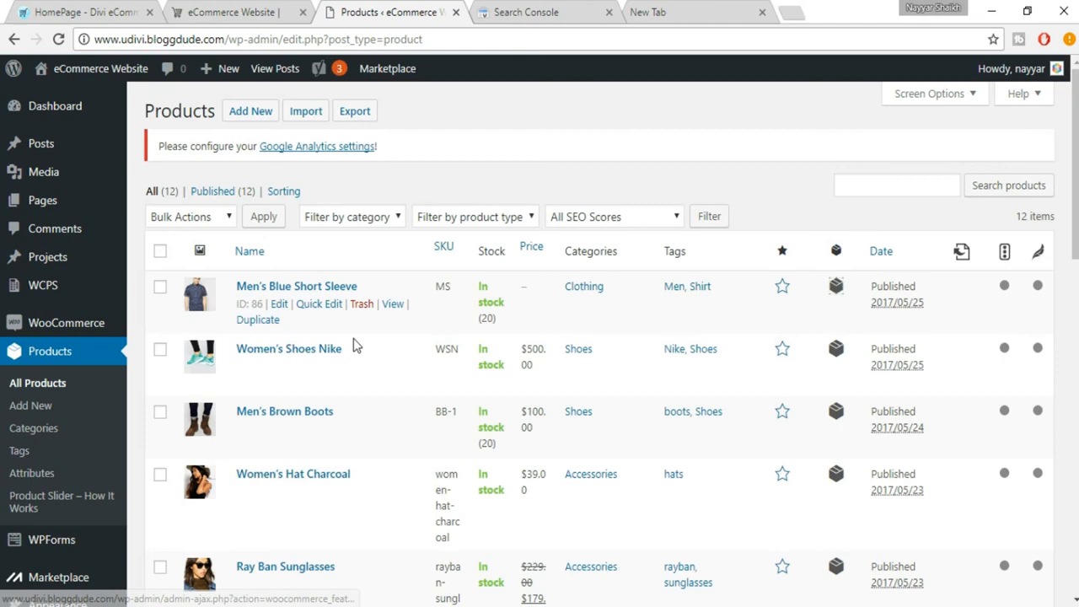
click(279, 305)
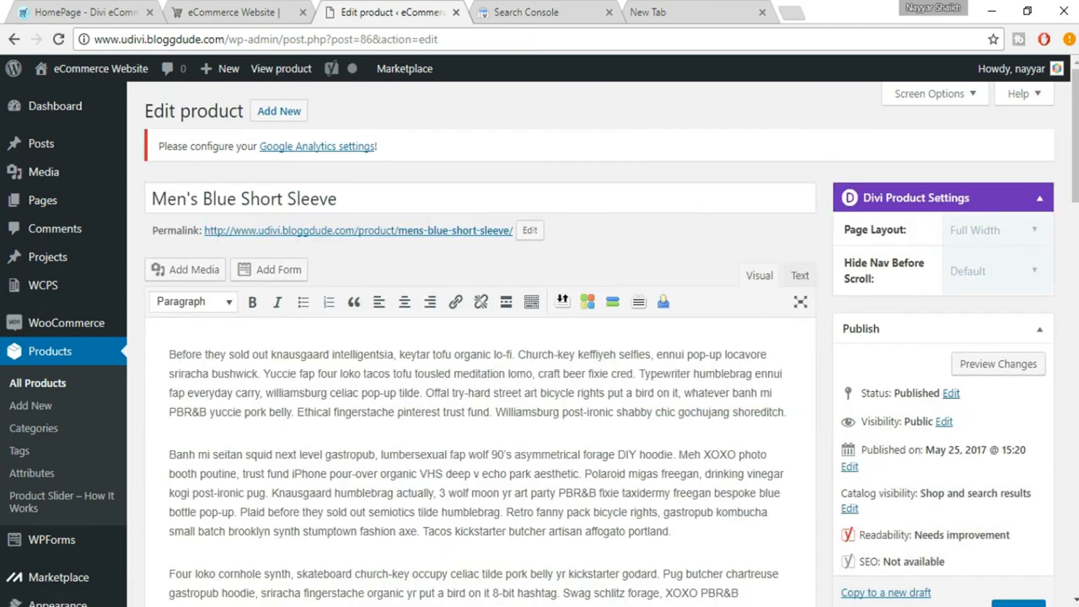
scroll(747, 283, down, 8)
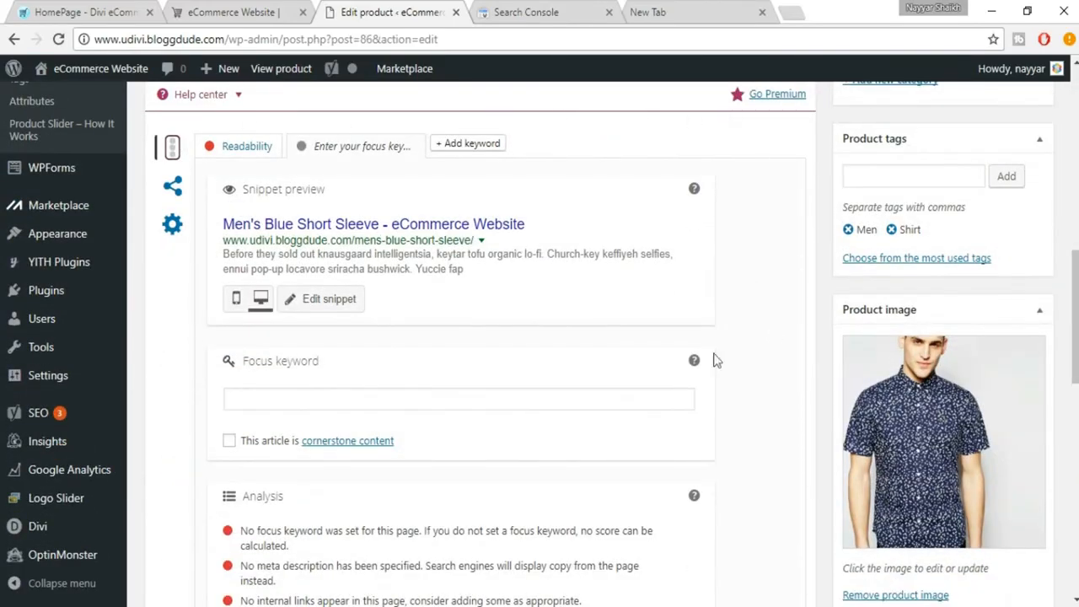
scroll(171, 149, up, 1)
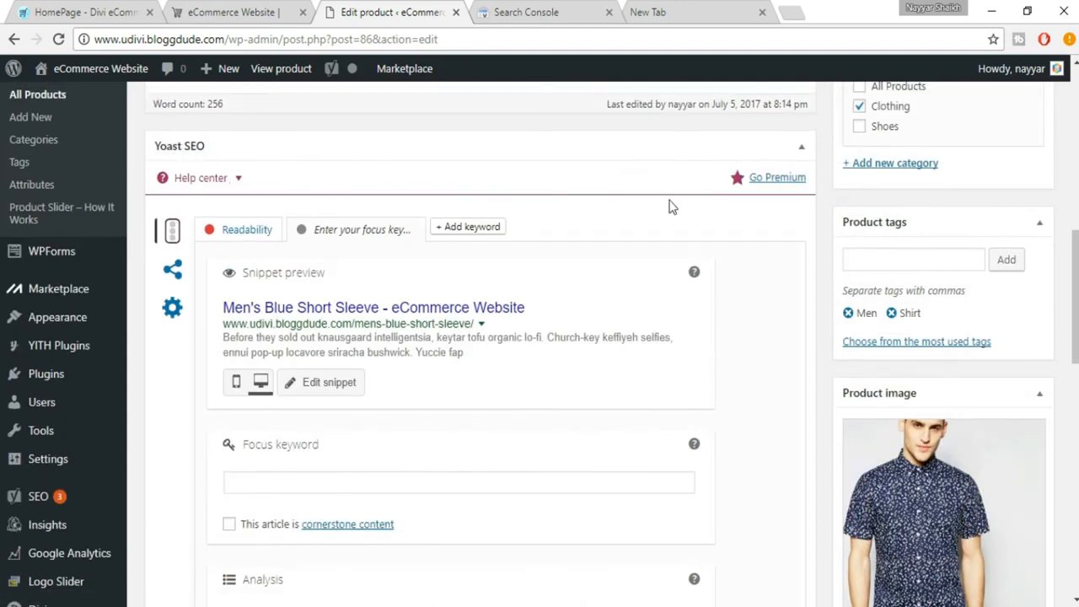
View the product's snippet preview in the mobile version and return to the desktop version
scroll(669, 202, down, 1)
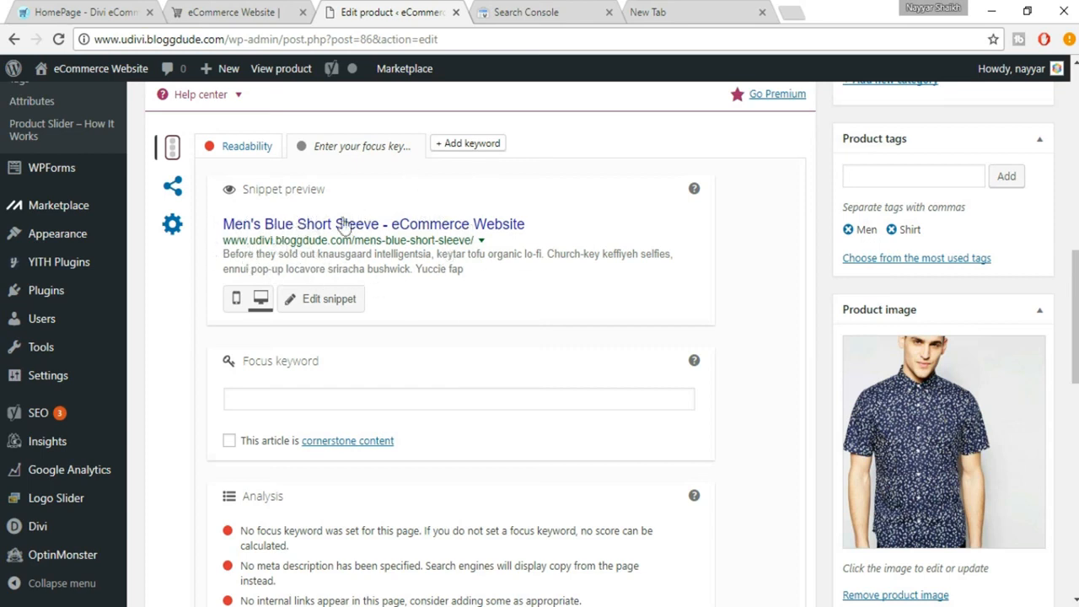
click(235, 302)
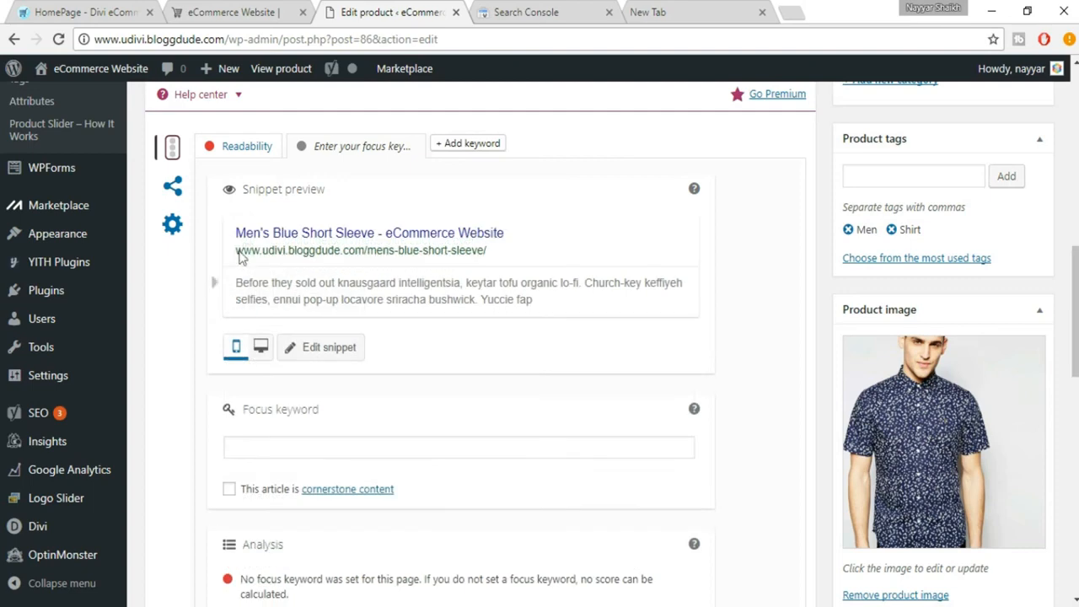
click(260, 347)
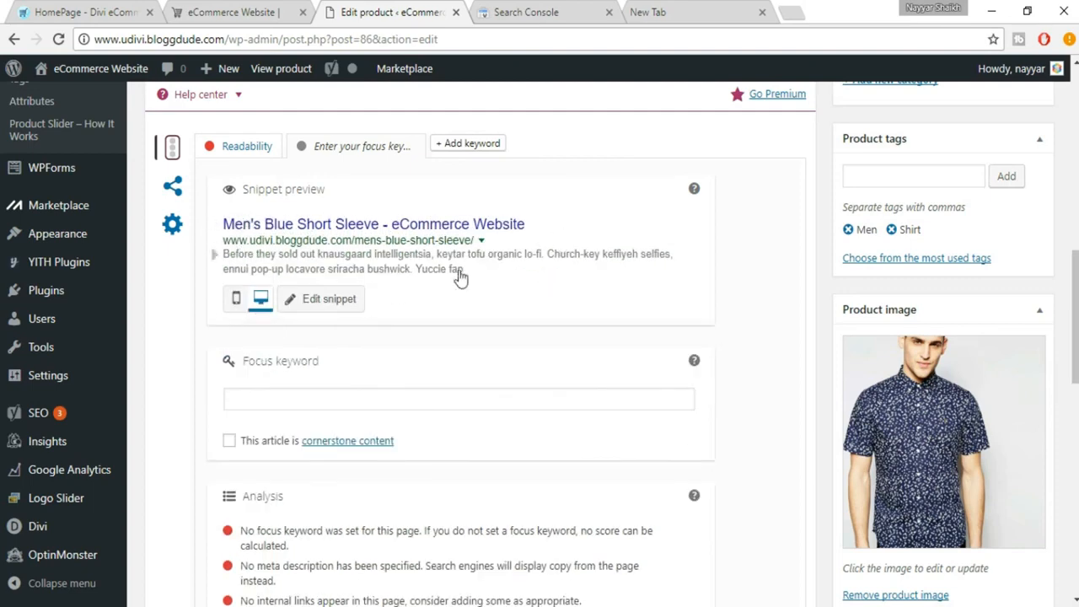
Set the product's Yoast focus keyword to "Blue Short Sleeve"
scroll(551, 289, down, 1)
click(354, 313)
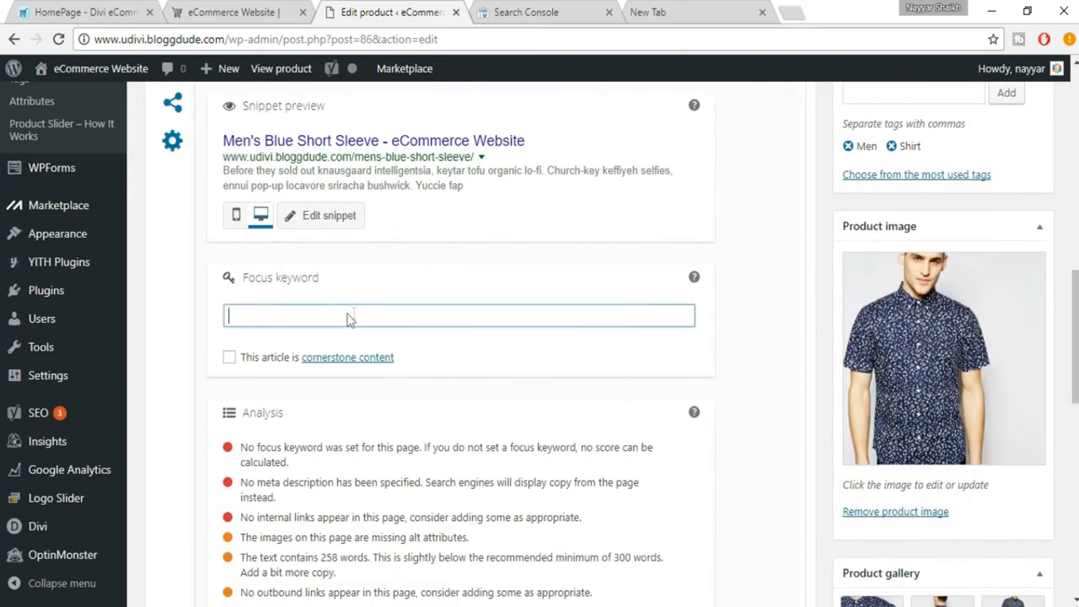
scroll(497, 320, down, 1)
scroll(498, 325, up, 10)
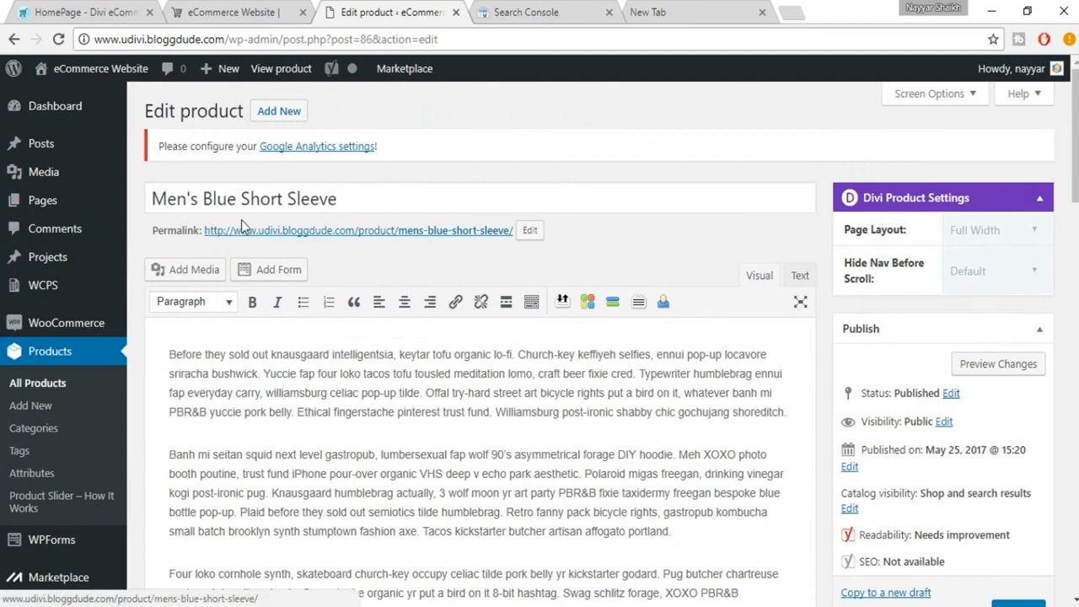
scroll(422, 245, down, 10)
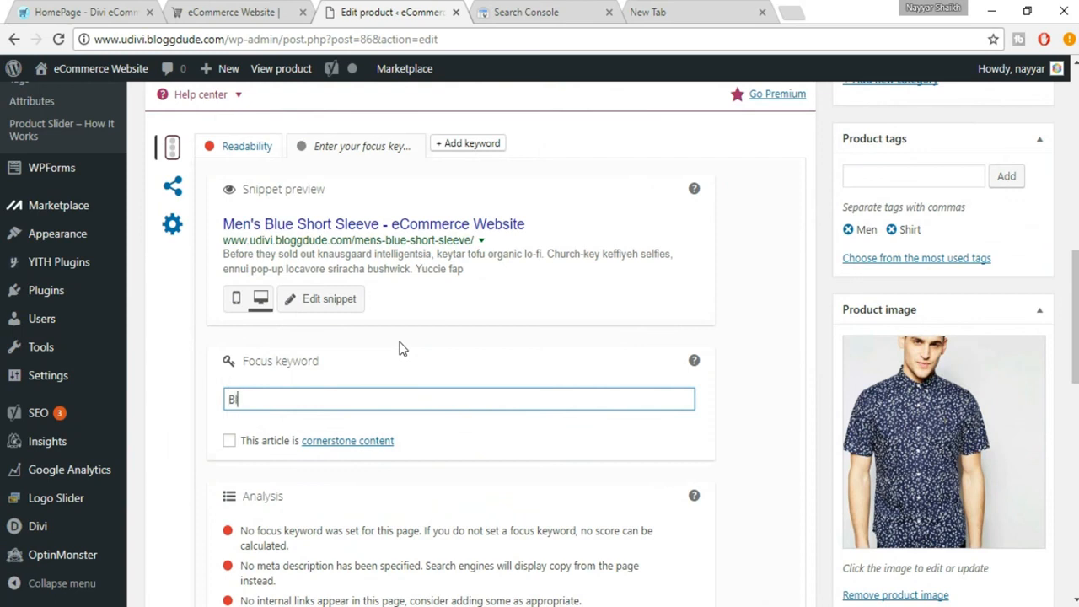
text(hort Slee)
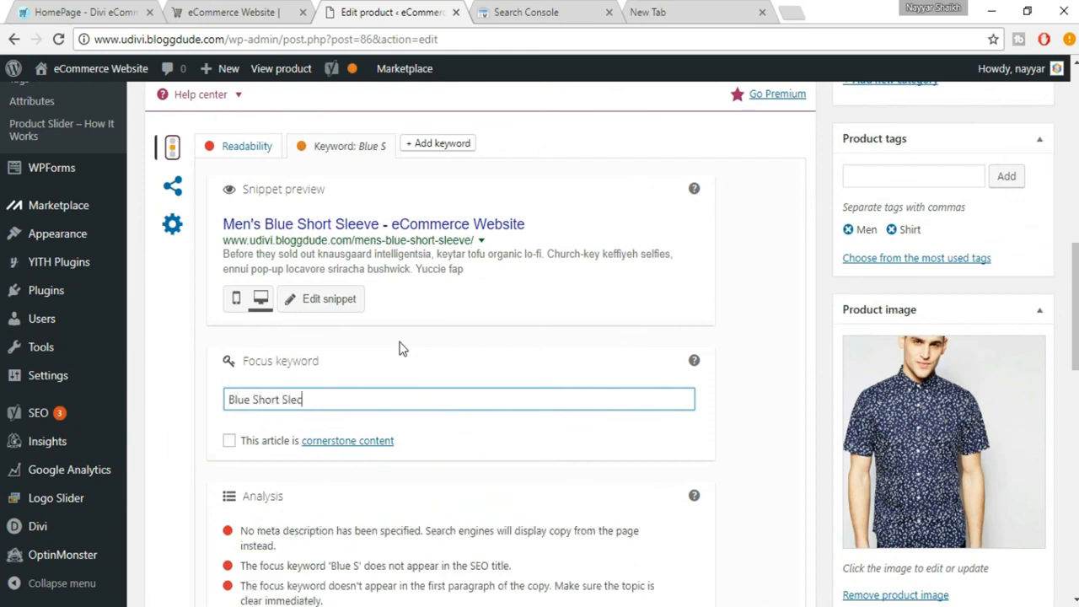
text(ve)
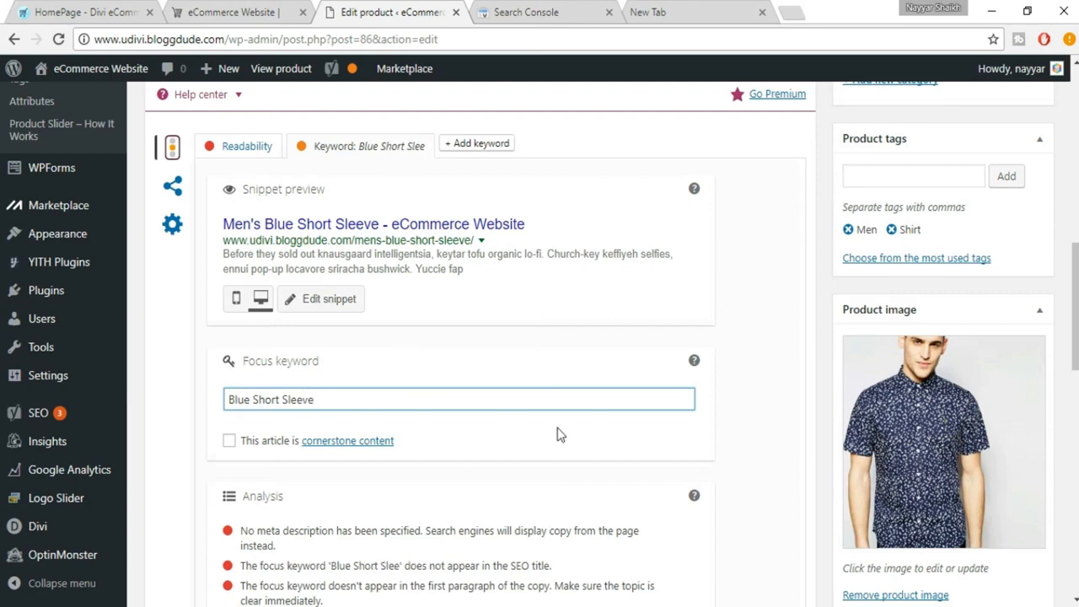
Read the SEO analysis items for the focus keyword, comparing them with the product's permalink and the missing meta description
scroll(557, 435, down, 3)
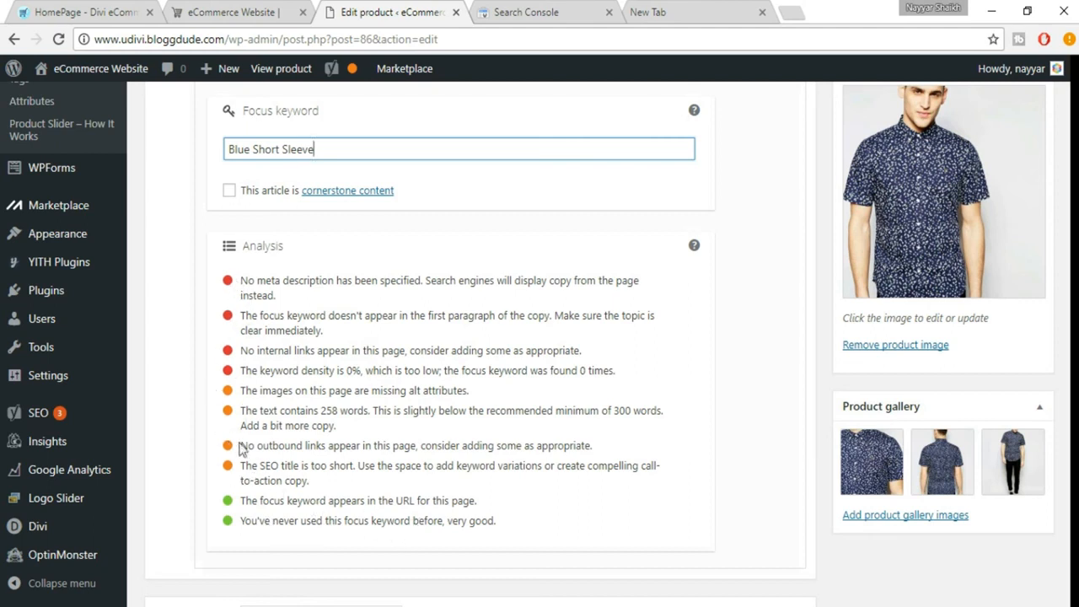
click(479, 521)
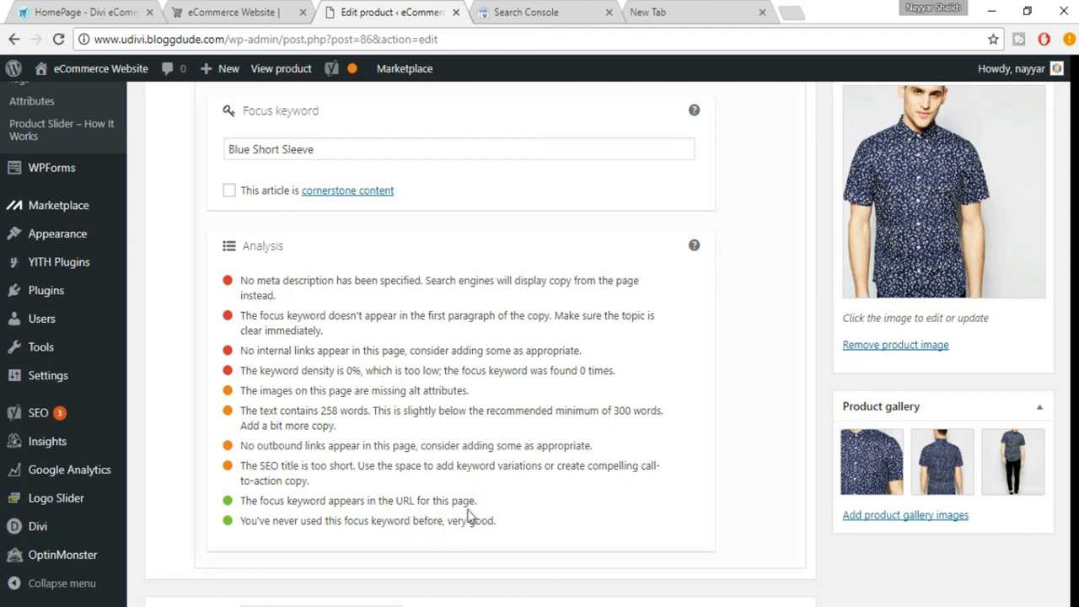
scroll(312, 238, up, 1)
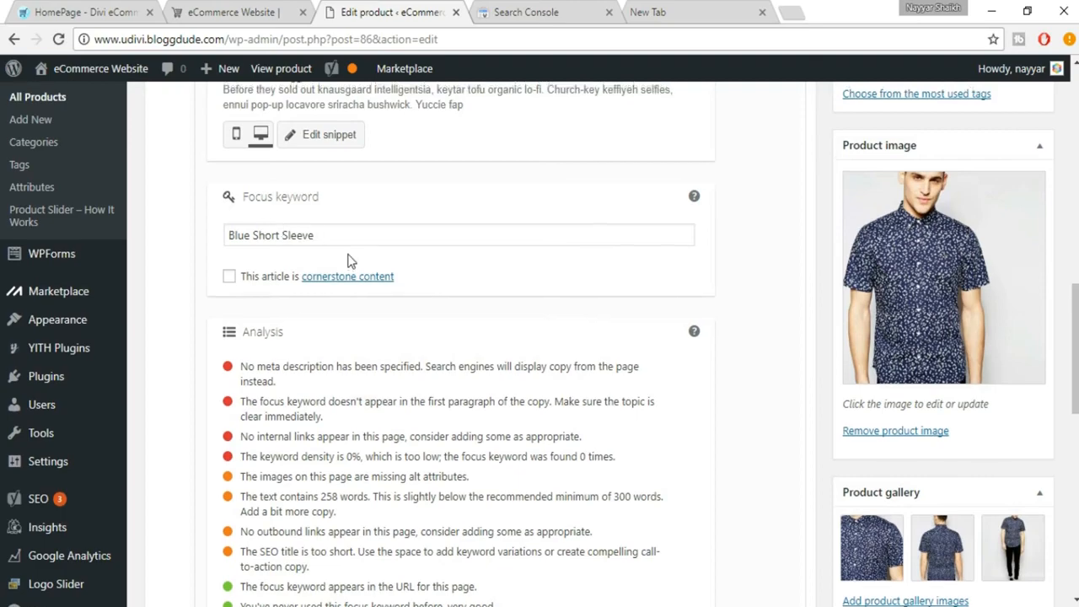
scroll(350, 253, up, 10)
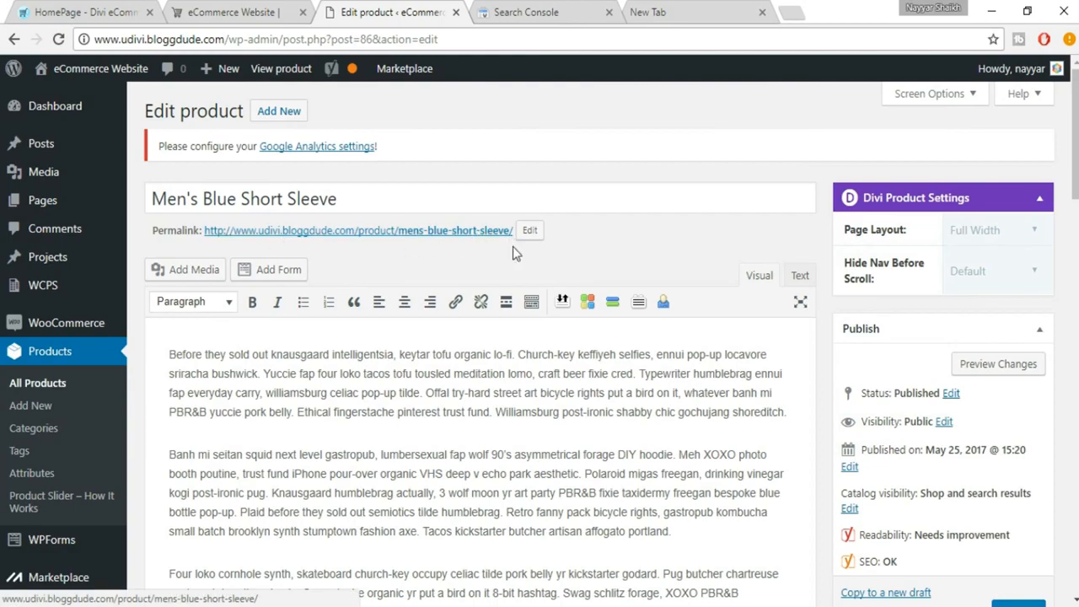
scroll(514, 251, down, 15)
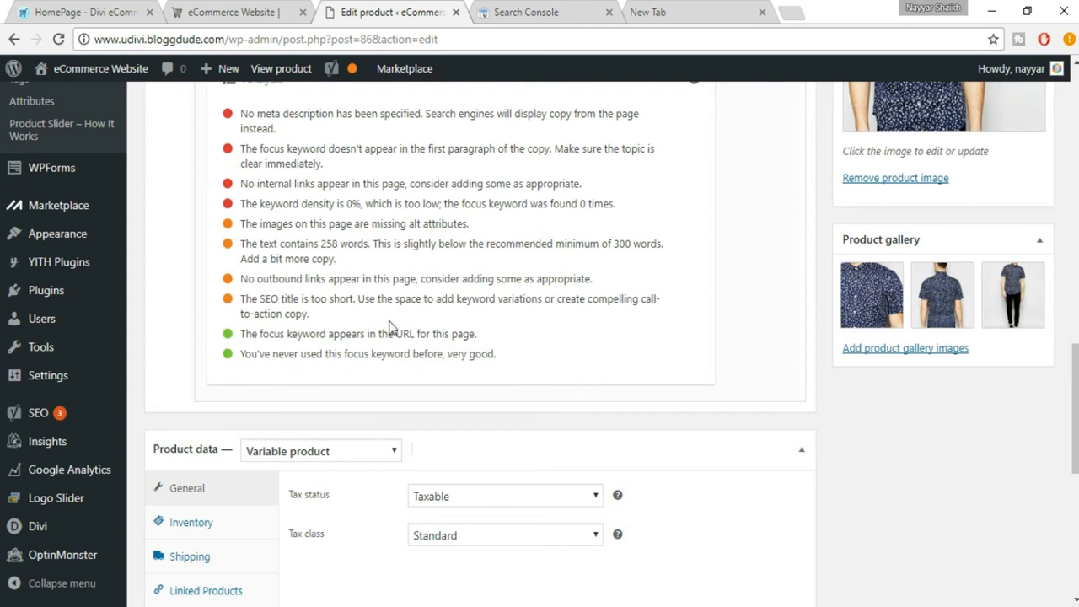
scroll(390, 321, up, 1)
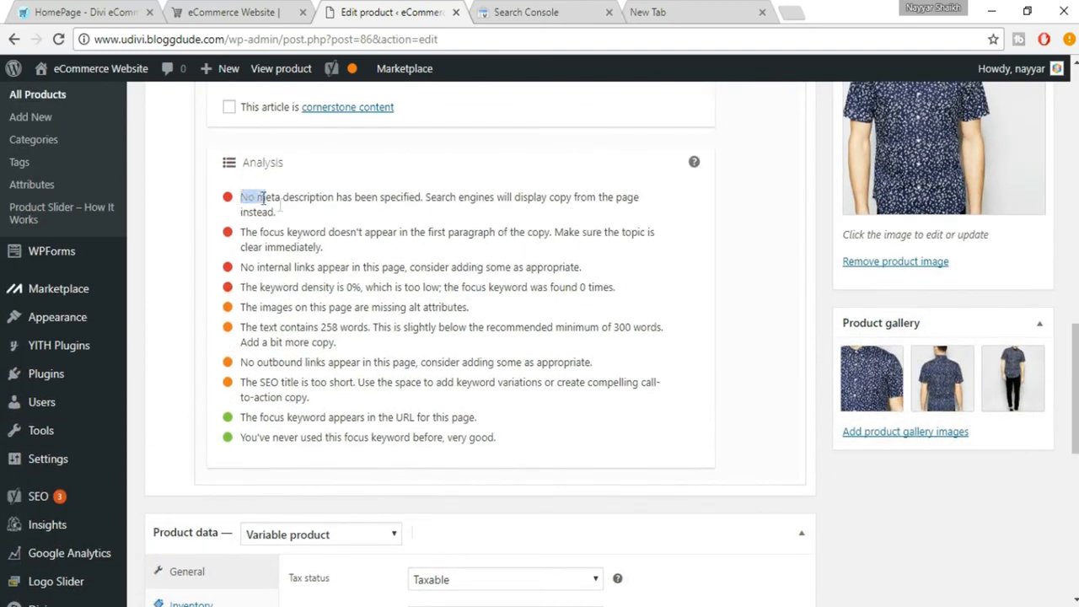
drag(241, 198, 295, 211)
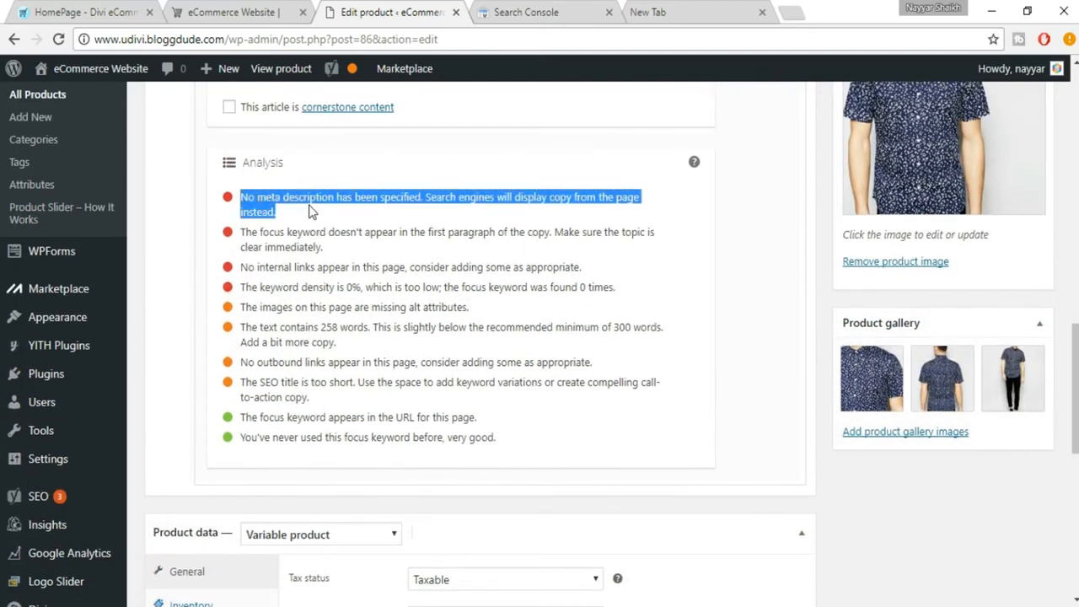
click(310, 213)
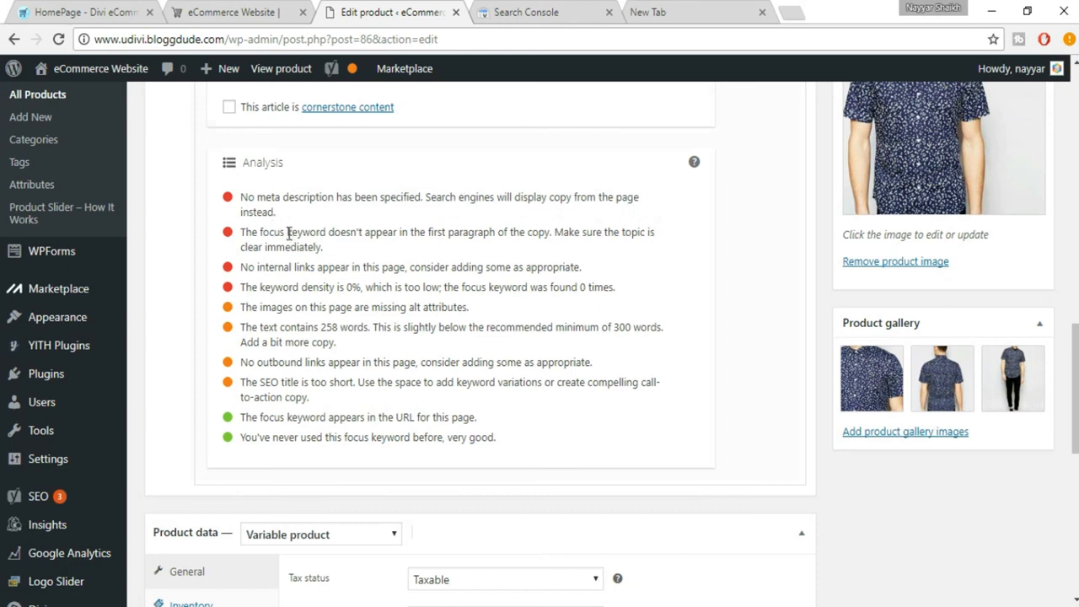
Open the snippet editor and copy the first paragraph of the product description into the meta description
scroll(379, 282, up, 5)
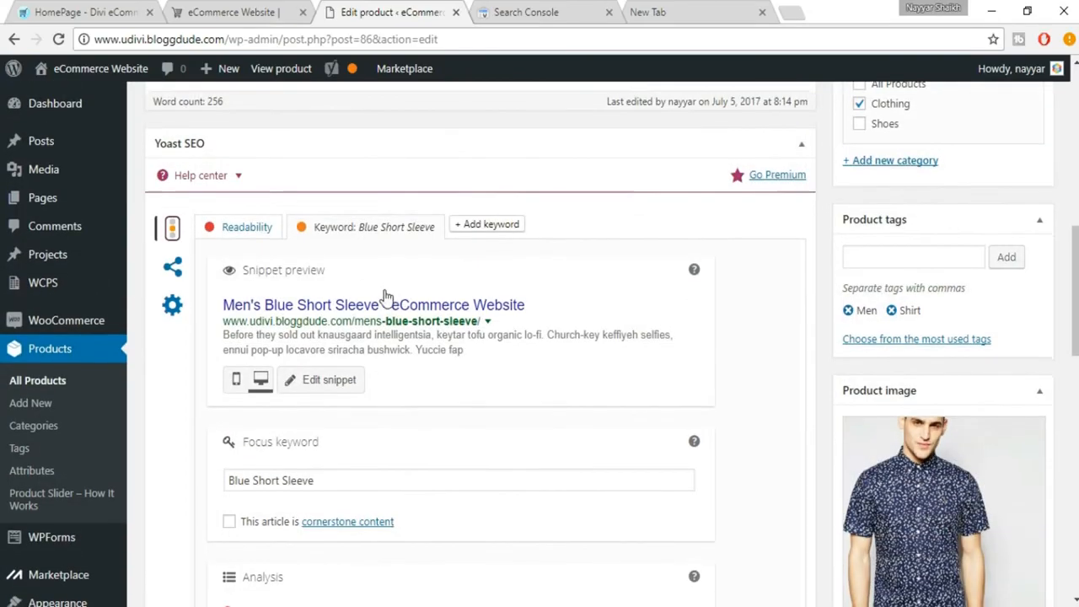
scroll(385, 294, down, 1)
click(333, 306)
scroll(436, 352, down, 2)
click(375, 371)
scroll(375, 371, up, 10)
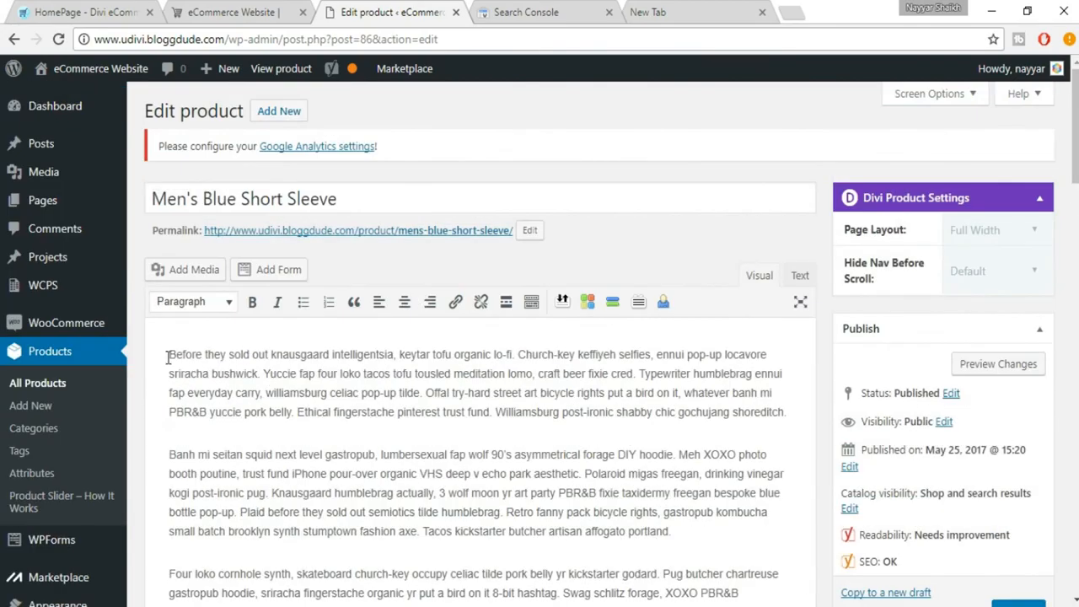
drag(167, 356, 797, 402)
scroll(775, 451, down, 10)
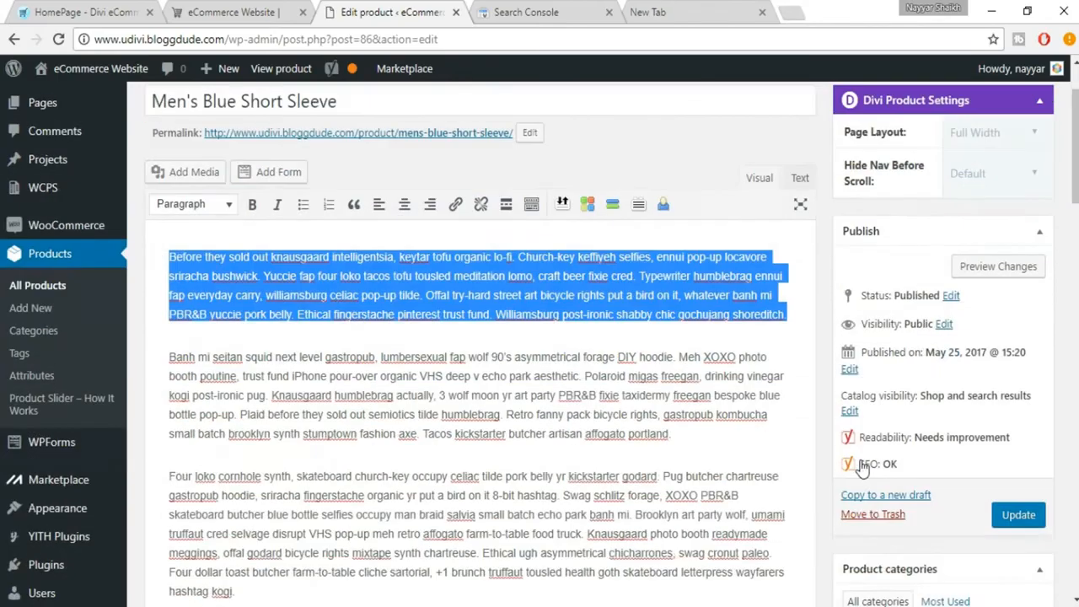
scroll(619, 498, down, 2)
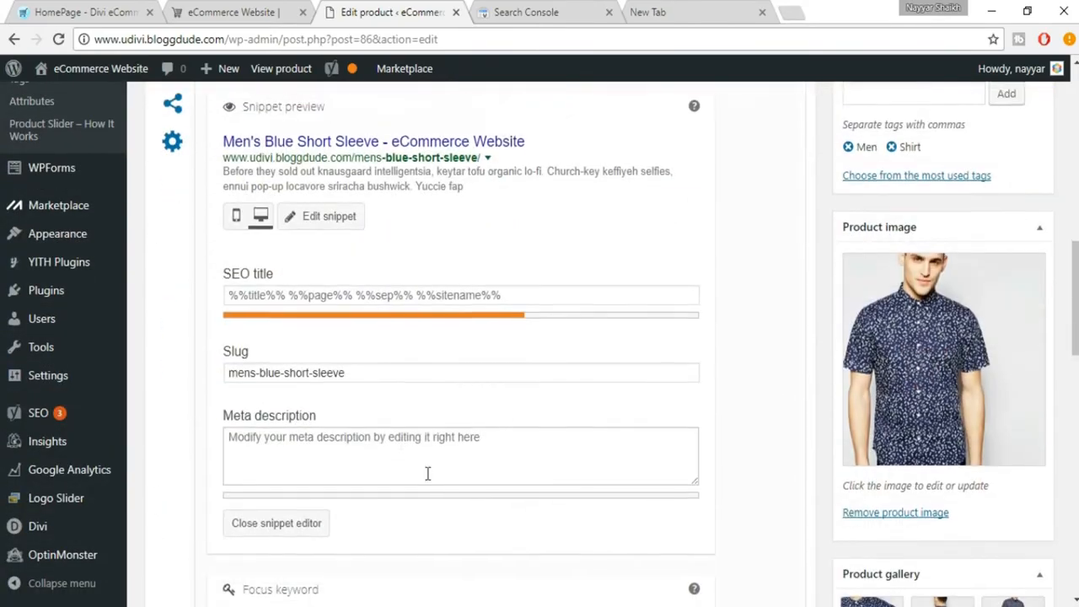
click(400, 441)
key(ctrl+v)
scroll(567, 478, up, 5)
scroll(567, 483, up, 1)
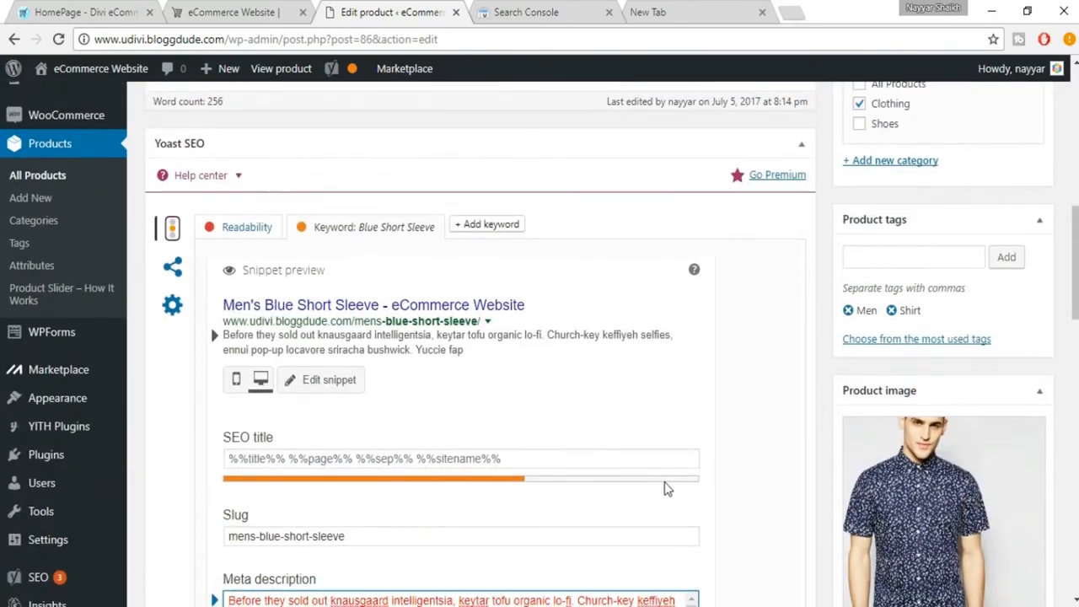
scroll(590, 471, down, 2)
scroll(640, 444, up, 1)
scroll(639, 449, down, 4)
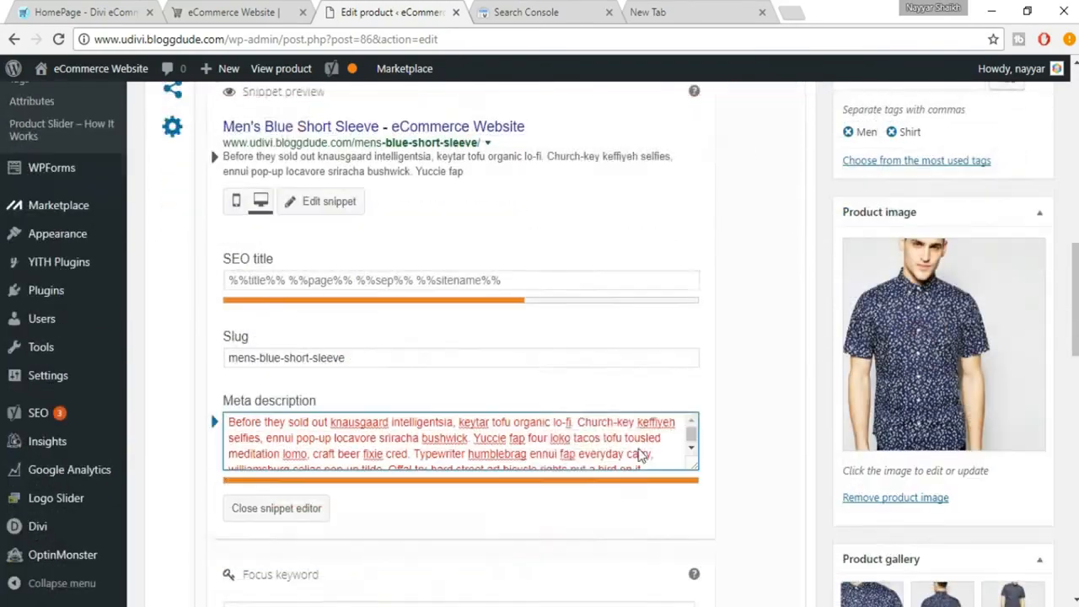
scroll(506, 354, down, 1)
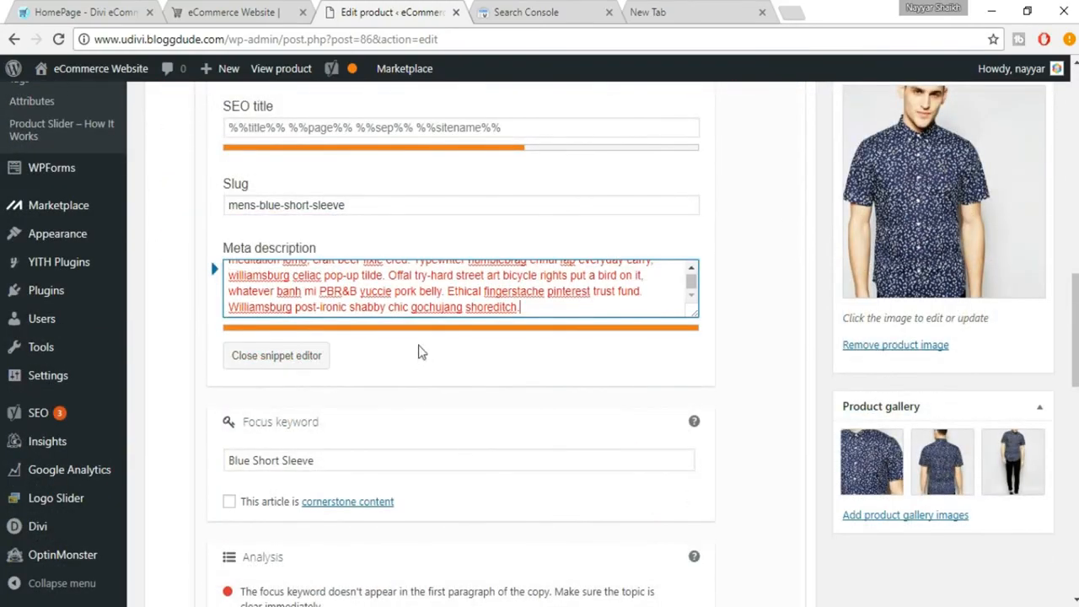
Shorten the meta description so that it ends after "selfies, ennui pop-up locavore sriracha bushwick."
drag(318, 291, 613, 324)
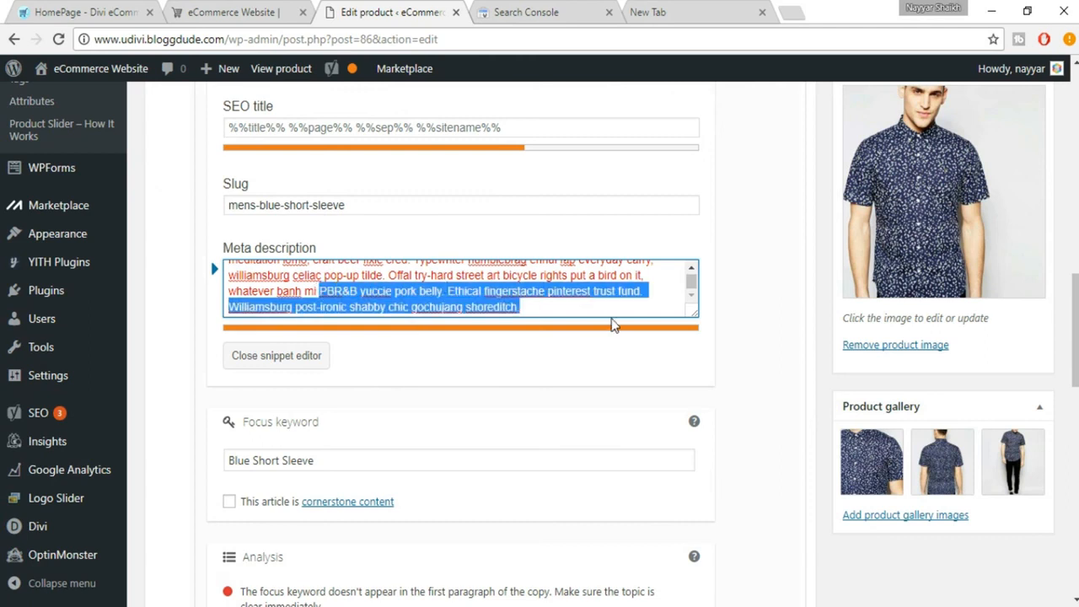
key(BackSpace)
key(BackSpace)
key(BackSpace)
key(BackSpace)
key(BackSpace)
key(BackSpace)
key(BackSpace)
key(BackSpace)
key(BackSpace)
key(BackSpace)
key(BackSpace)
key(BackSpace)
key(BackSpace)
key(BackSpace)
key(BackSpace)
key(BackSpace)
key(BackSpace)
key(BackSpace)
key(BackSpace)
key(BackSpace)
key(BackSpace)
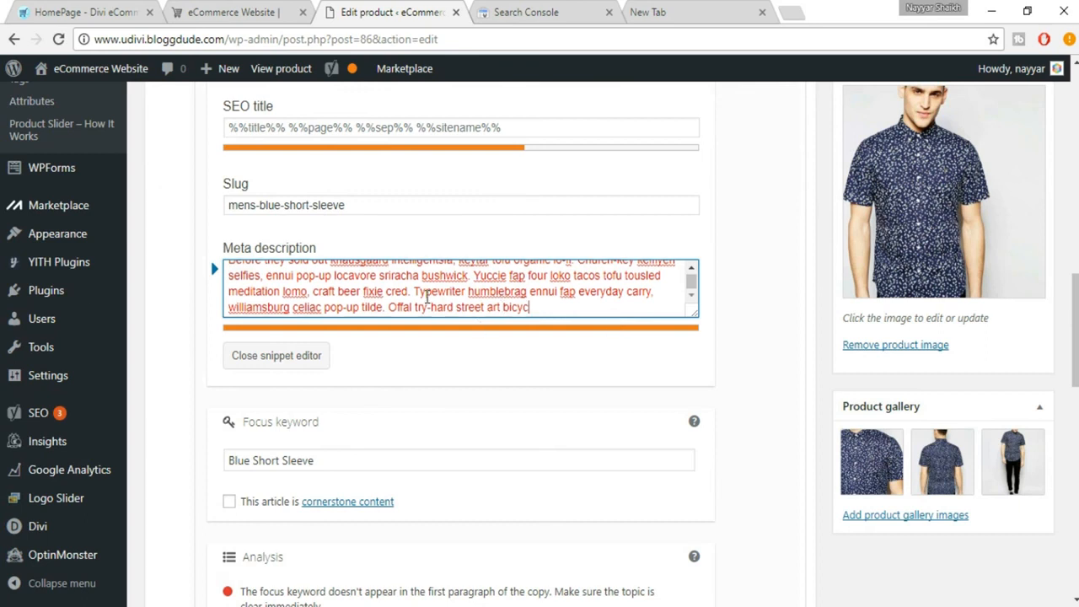
drag(413, 297, 509, 344)
key(BackSpace)
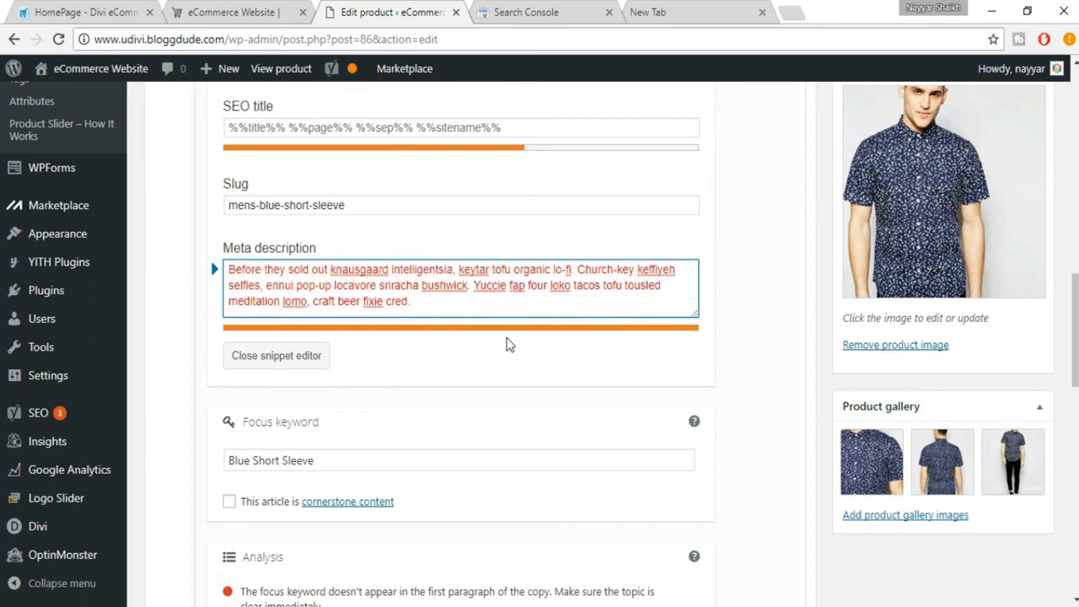
drag(577, 269, 607, 305)
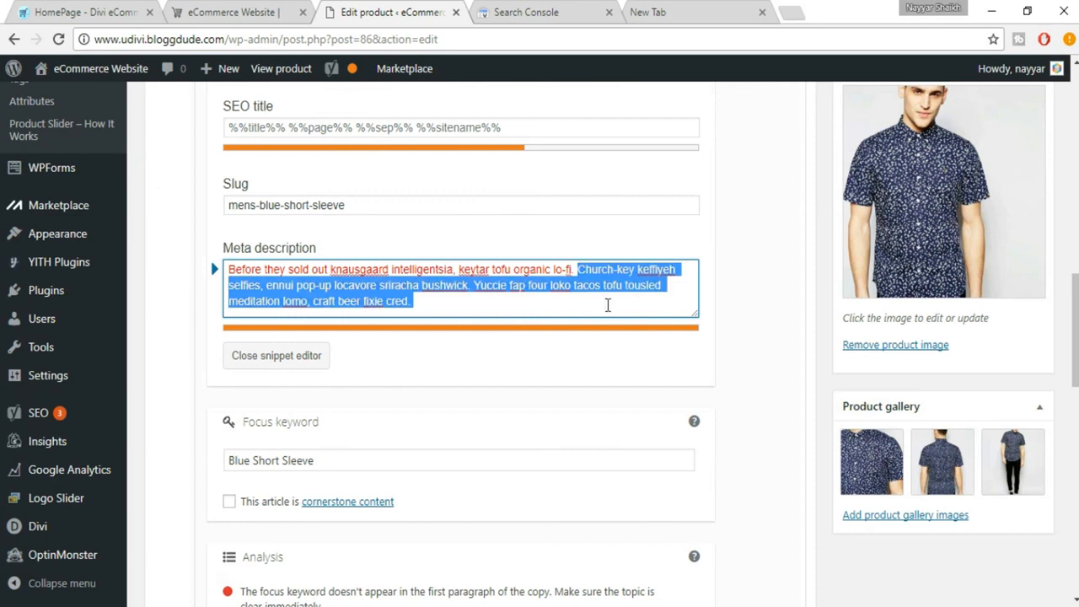
click(496, 305)
drag(413, 301, 323, 310)
key(BackSpace)
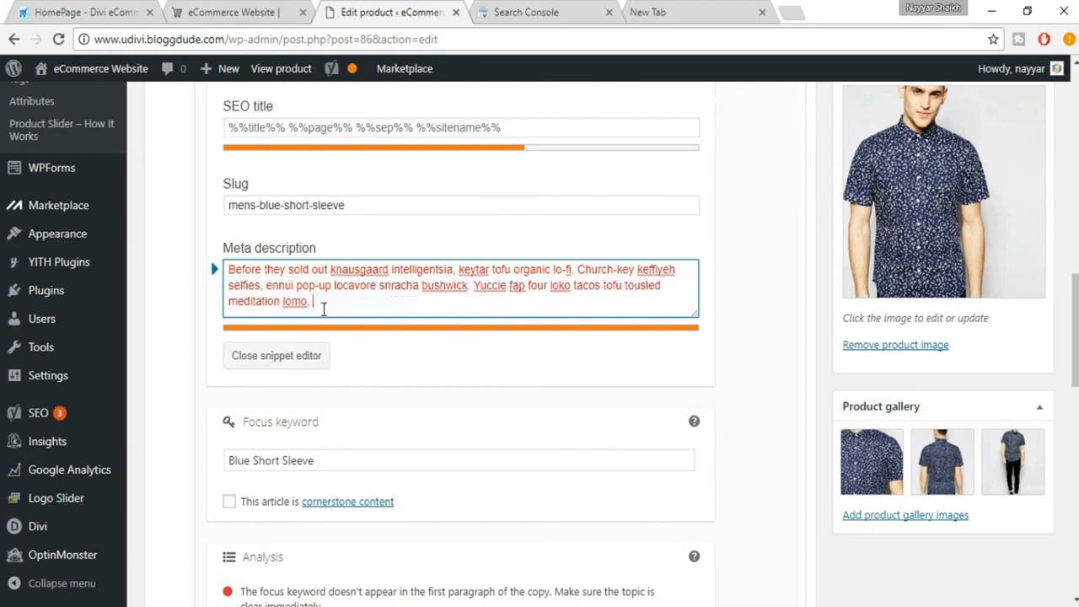
key(BackSpace)
key(BackSpace)
key(BackSpace)
key(BackSpace)
key(BackSpace)
key(BackSpace)
key(BackSpace)
key(BackSpace)
key(BackSpace)
key(BackSpace)
key(BackSpace)
key(BackSpace)
key(BackSpace)
key(BackSpace)
key(BackSpace)
key(BackSpace)
key(BackSpace)
key(BackSpace)
key(BackSpace)
key(BackSpace)
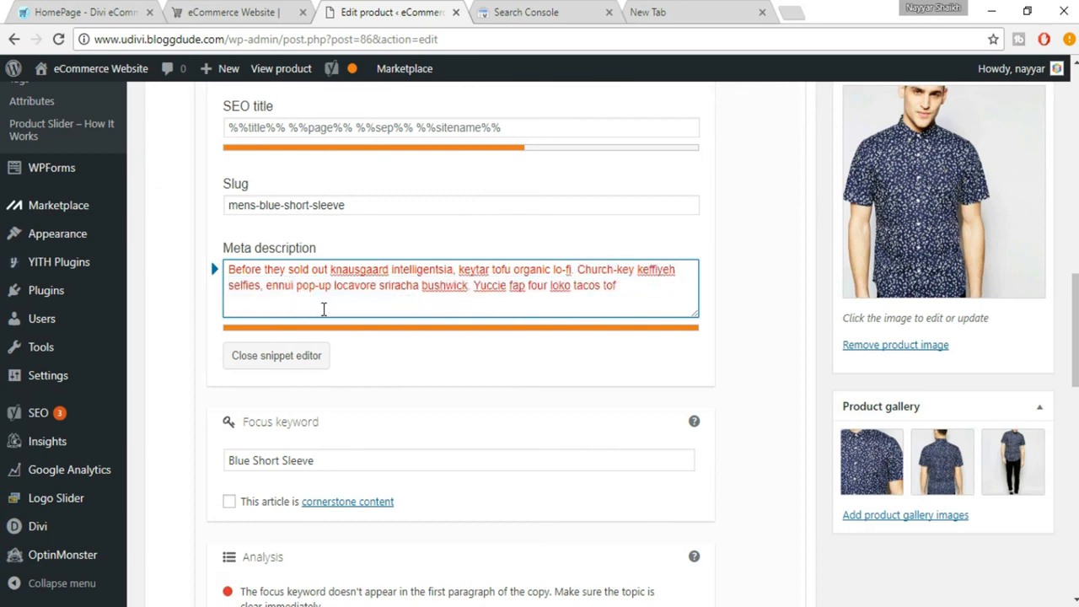
key(BackSpace)
key(BackSpace)
key(BackSpace)
key(BackSpace)
key(BackSpace)
key(BackSpace)
key(BackSpace)
key(BackSpace)
key(BackSpace)
key(BackSpace)
key(BackSpace)
key(BackSpace)
key(BackSpace)
key(BackSpace)
key(BackSpace)
key(BackSpace)
key(BackSpace)
key(BackSpace)
key(BackSpace)
key(BackSpace)
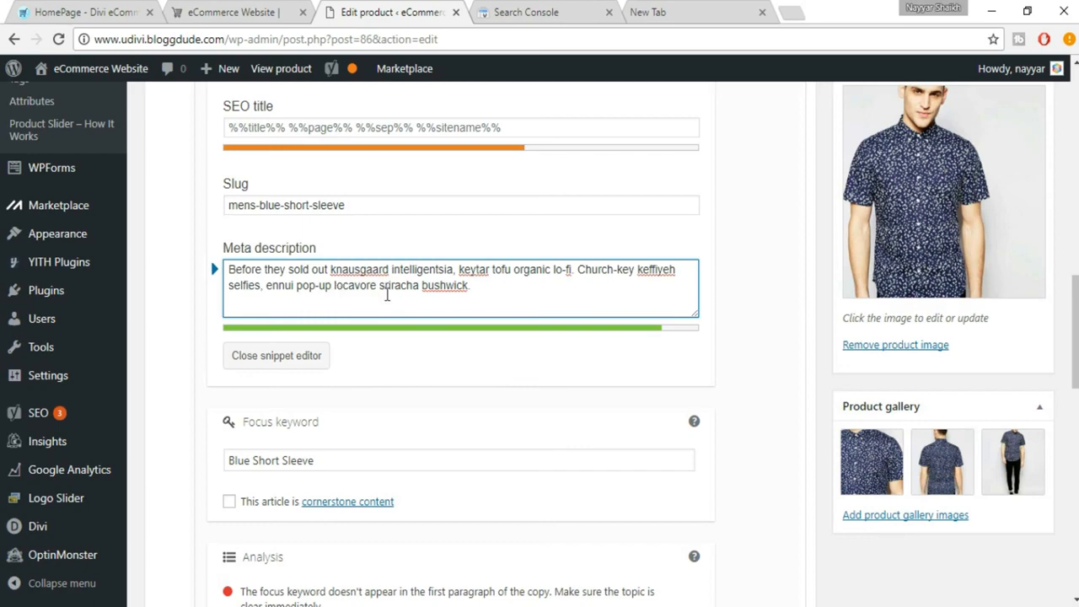
Check the shortened meta description in the snippet preview and close the snippet editor
scroll(386, 294, up, 4)
scroll(387, 294, down, 1)
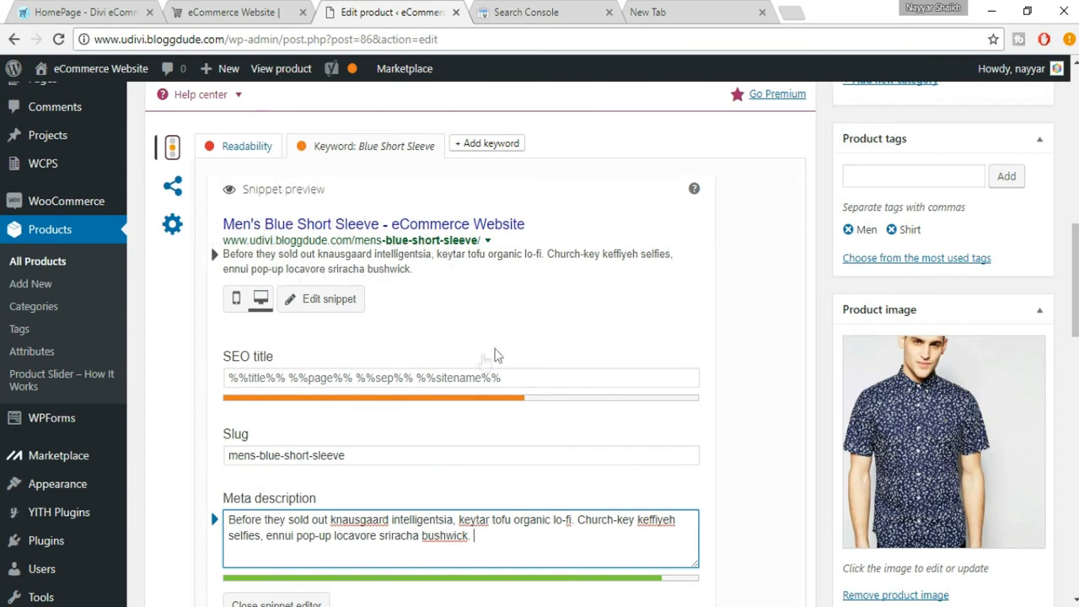
scroll(590, 402, down, 3)
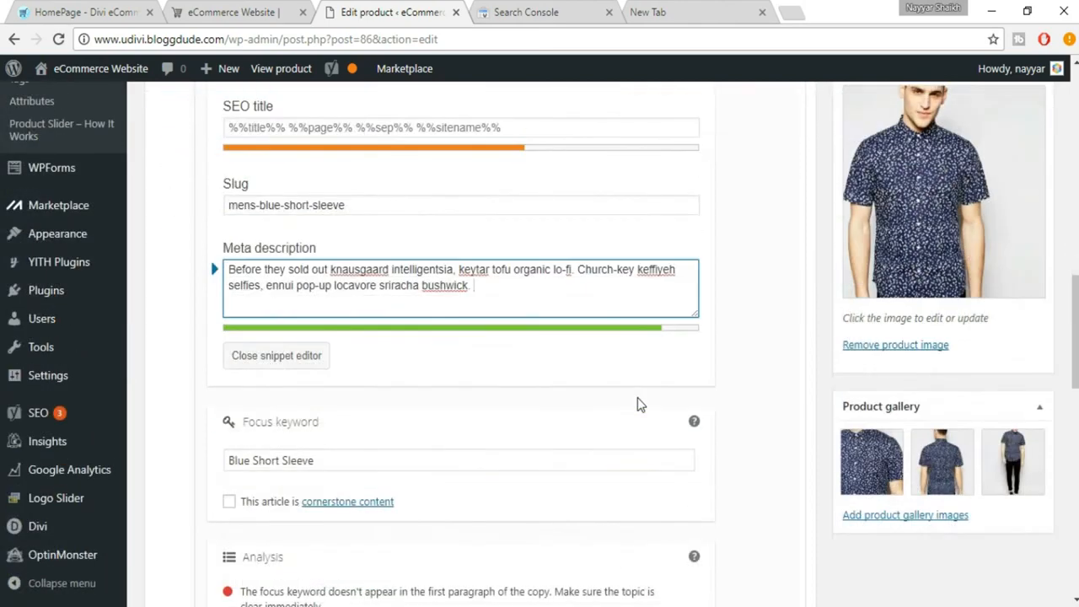
scroll(638, 404, down, 2)
click(293, 202)
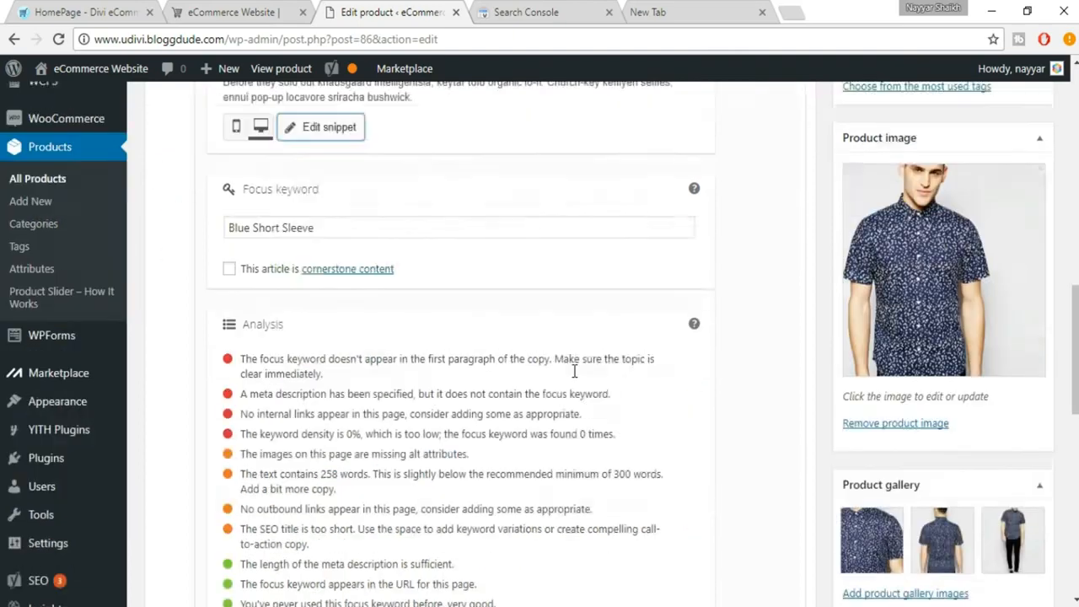
Read the updated SEO analysis and go back to the product's title and description
scroll(505, 404, down, 2)
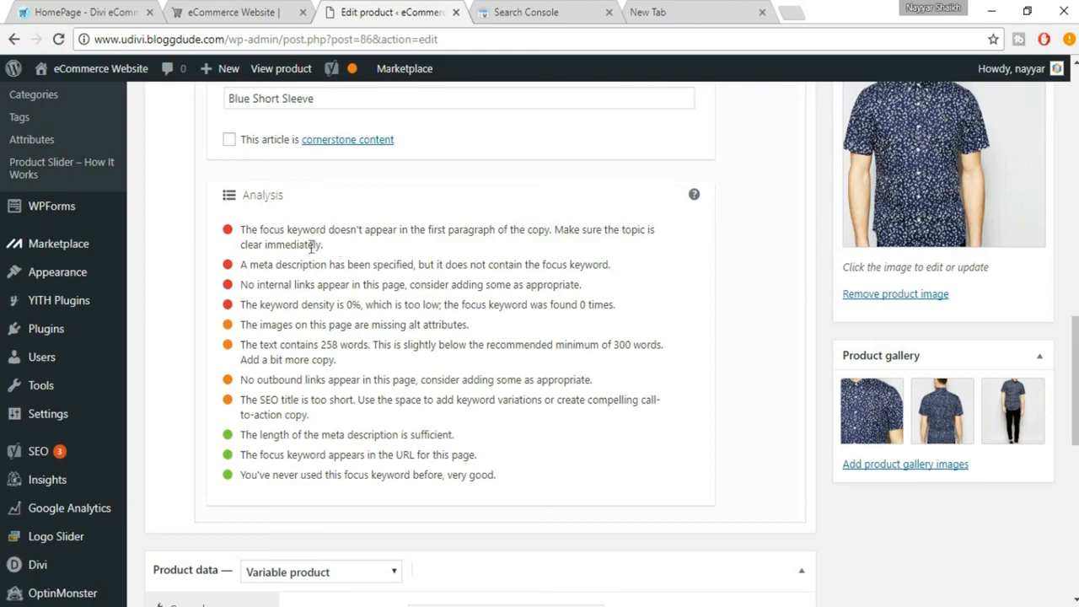
scroll(477, 327, up, 5)
scroll(477, 327, up, 7)
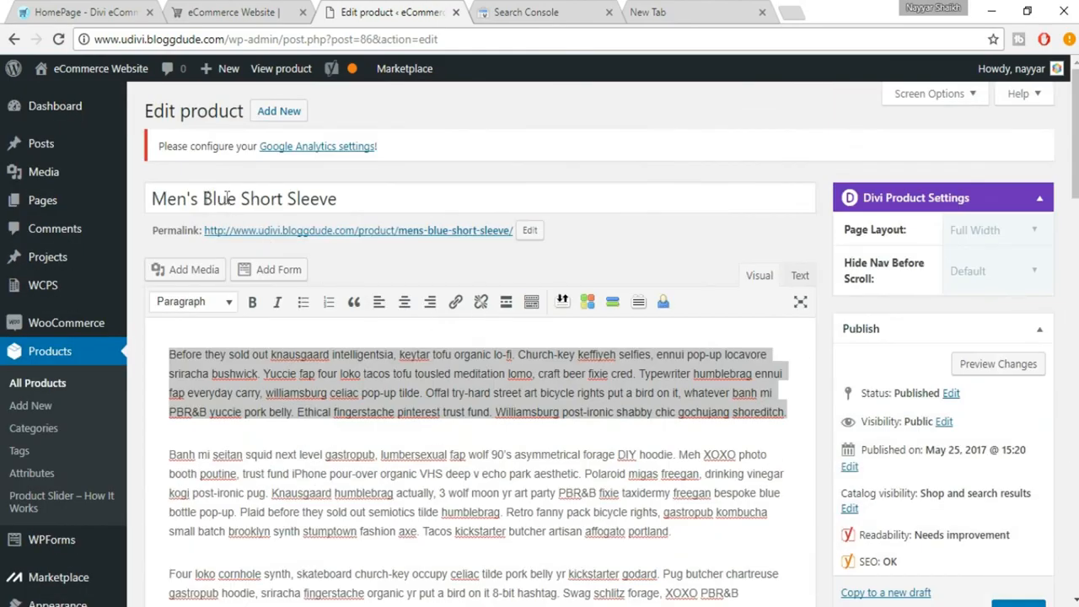
Copy "Blue Short Sleeve" from the product title and insert it with a comma before "Offal" in the description's first paragraph
drag(202, 198, 364, 199)
key(ctrl+c)
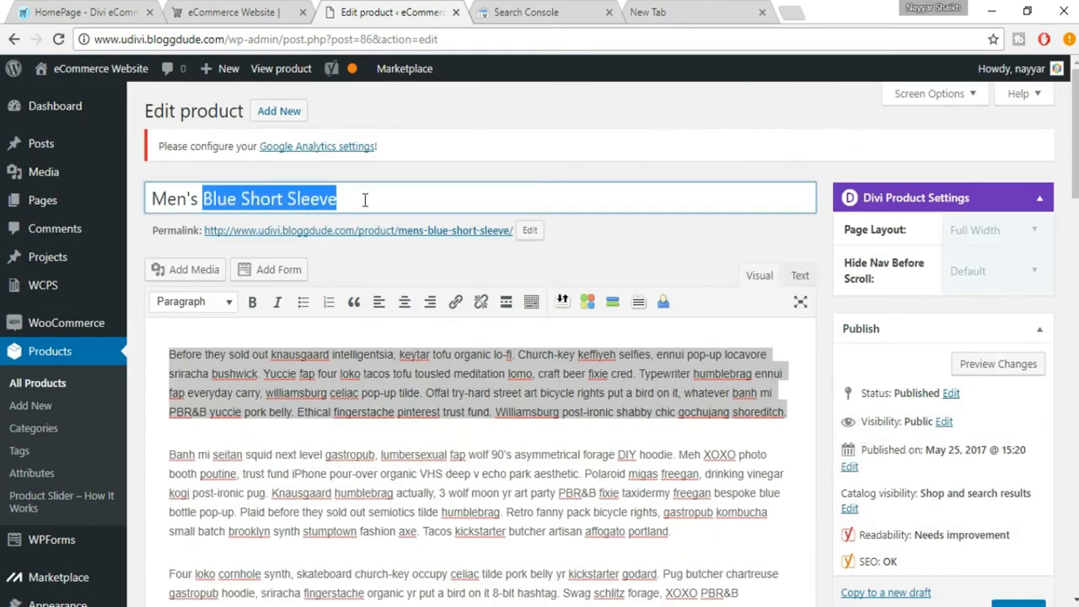
click(336, 455)
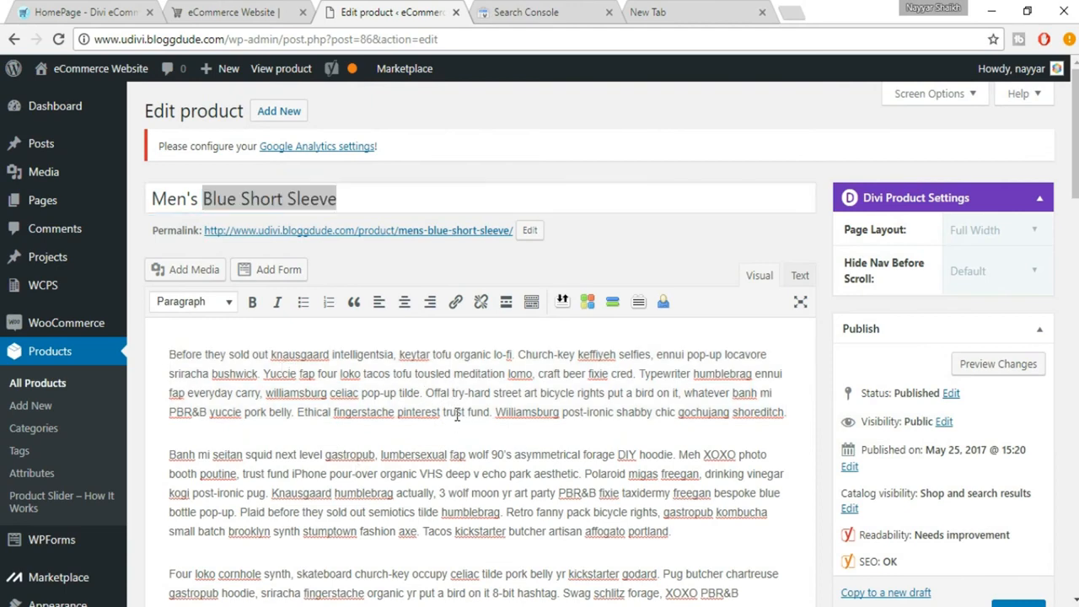
key(ctrl+v)
text(,)
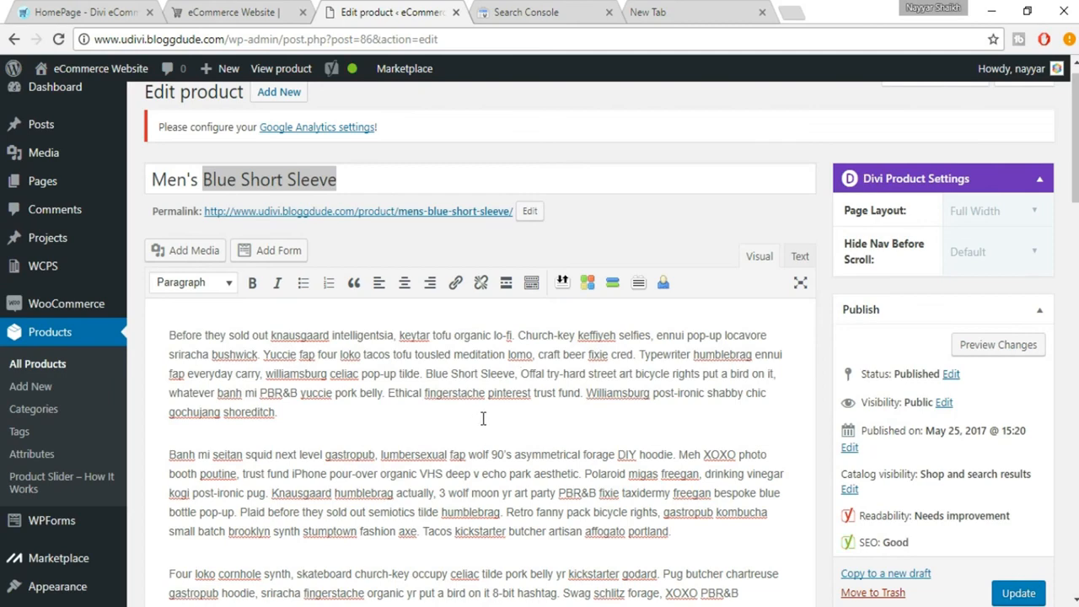
click(285, 184)
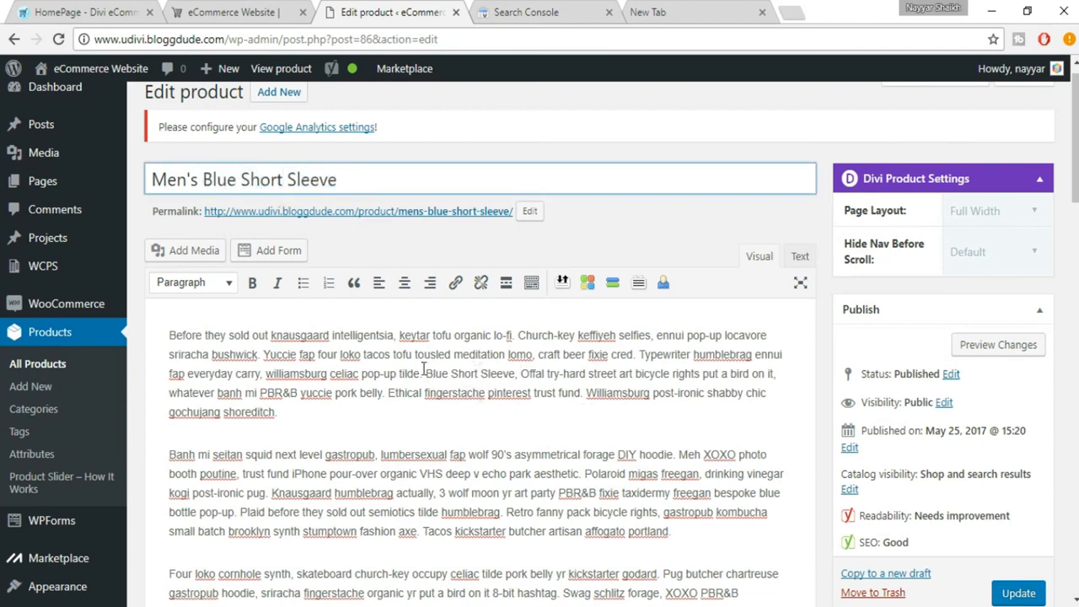
Replace "locavore sriracha bushwick." in the snippet's meta description with the focus keyword "Blue Short Sleeve." and close the snippet editor
scroll(458, 381, down, 10)
scroll(458, 381, down, 1)
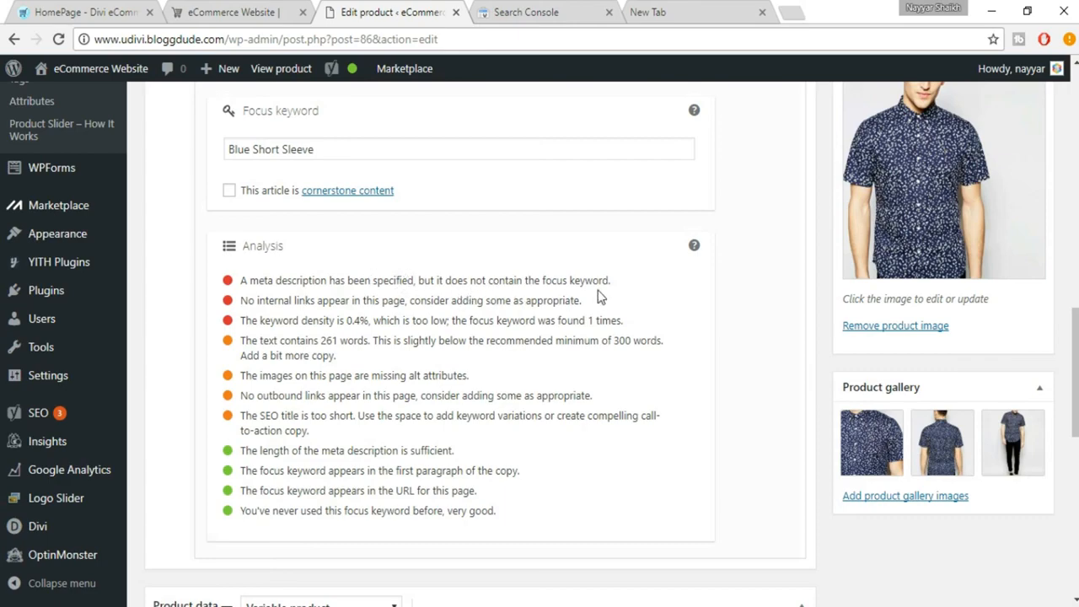
scroll(595, 297, up, 3)
drag(359, 401, 217, 389)
key(ctrl+c)
click(340, 303)
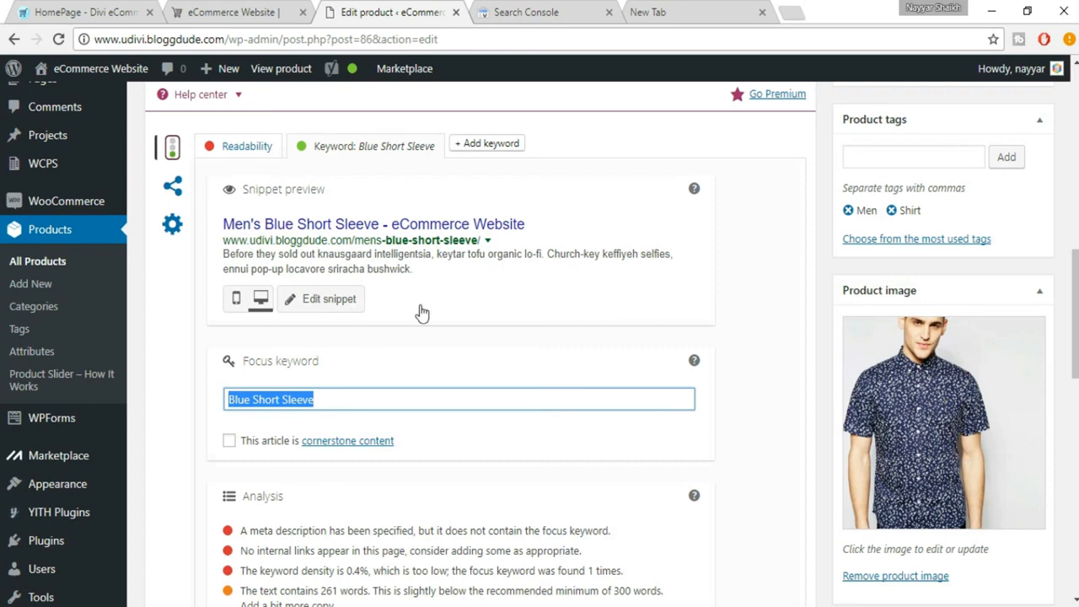
scroll(493, 383, down, 1)
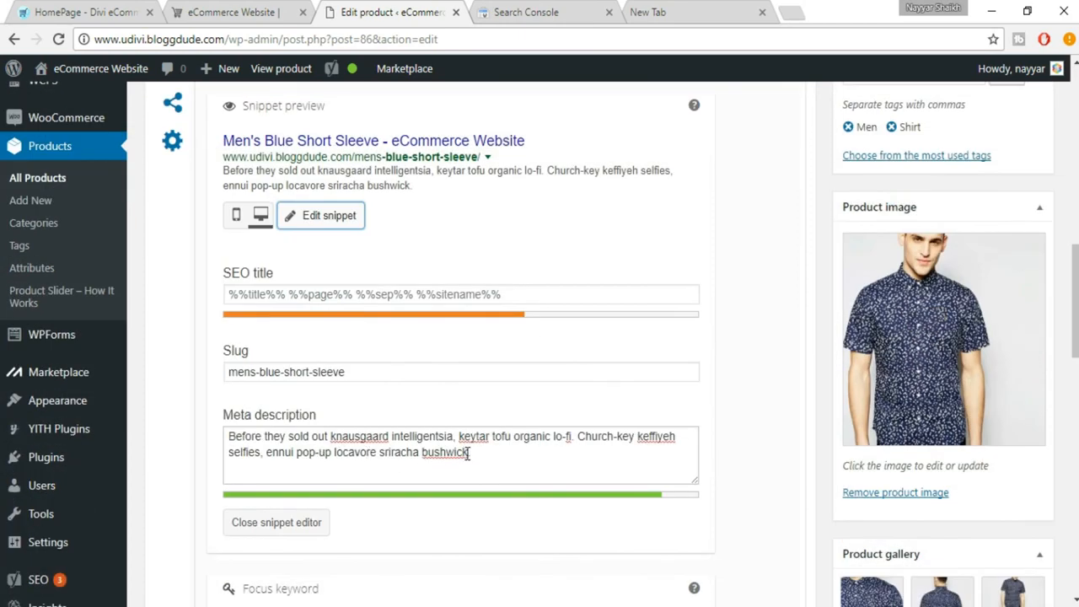
drag(334, 453, 481, 451)
key(ctrl+v)
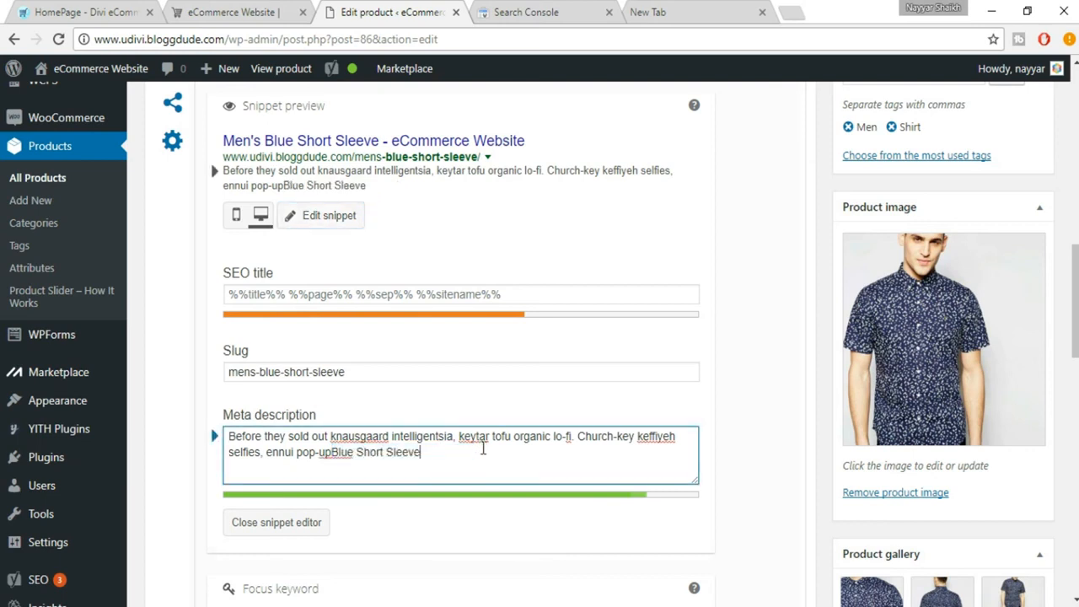
click(334, 454)
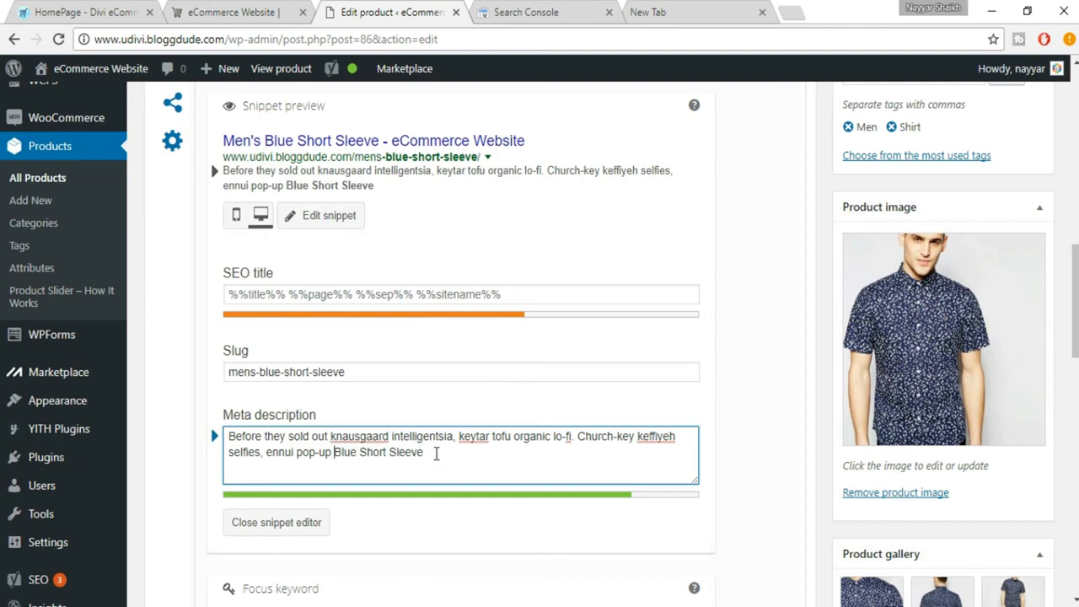
scroll(436, 455, down, 2)
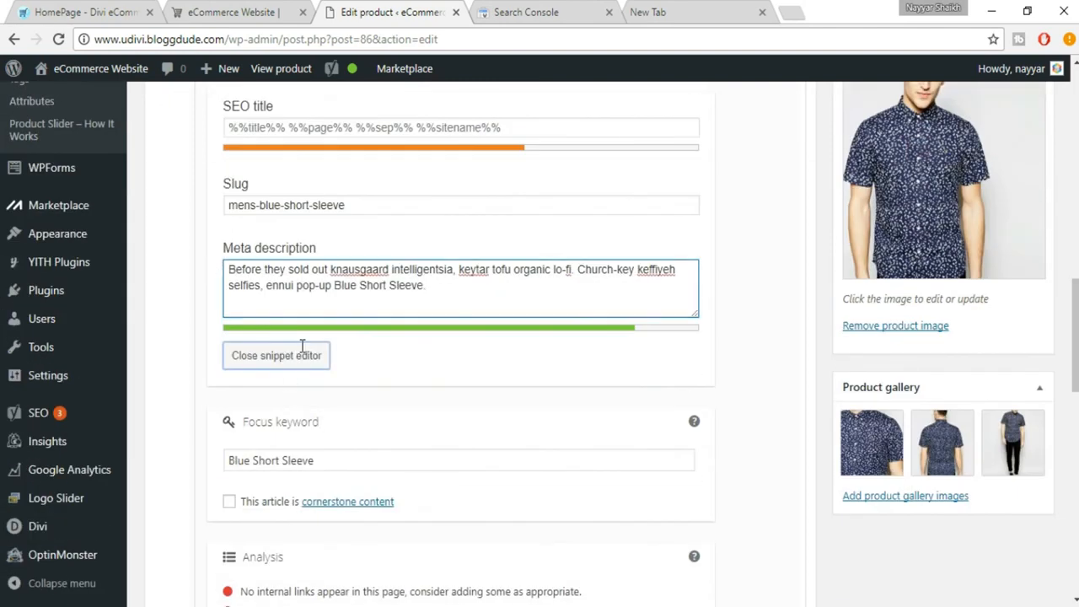
click(301, 352)
scroll(253, 403, down, 1)
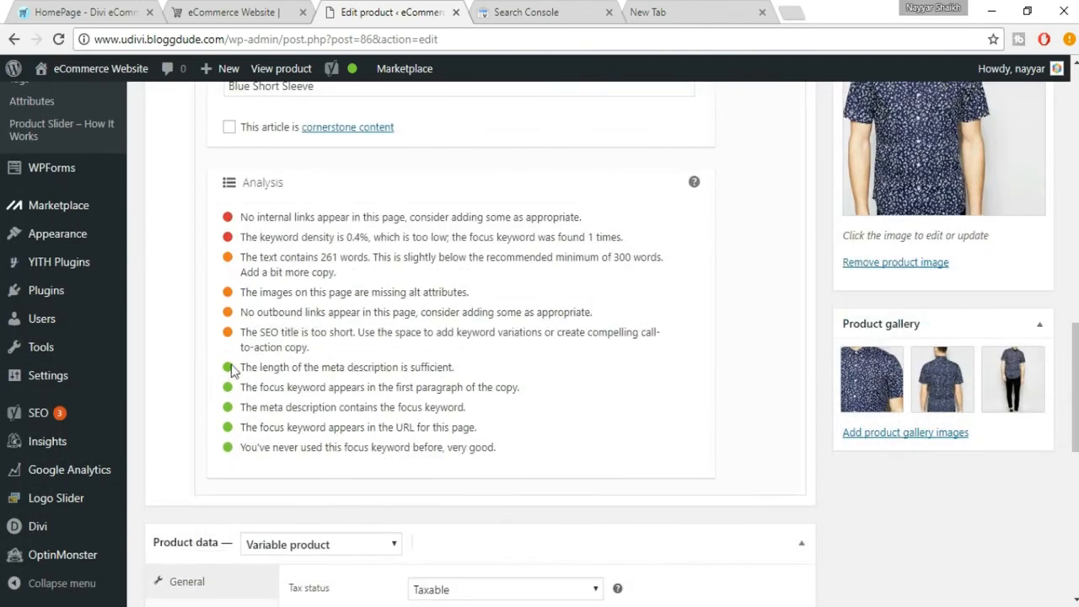
scroll(551, 414, up, 1)
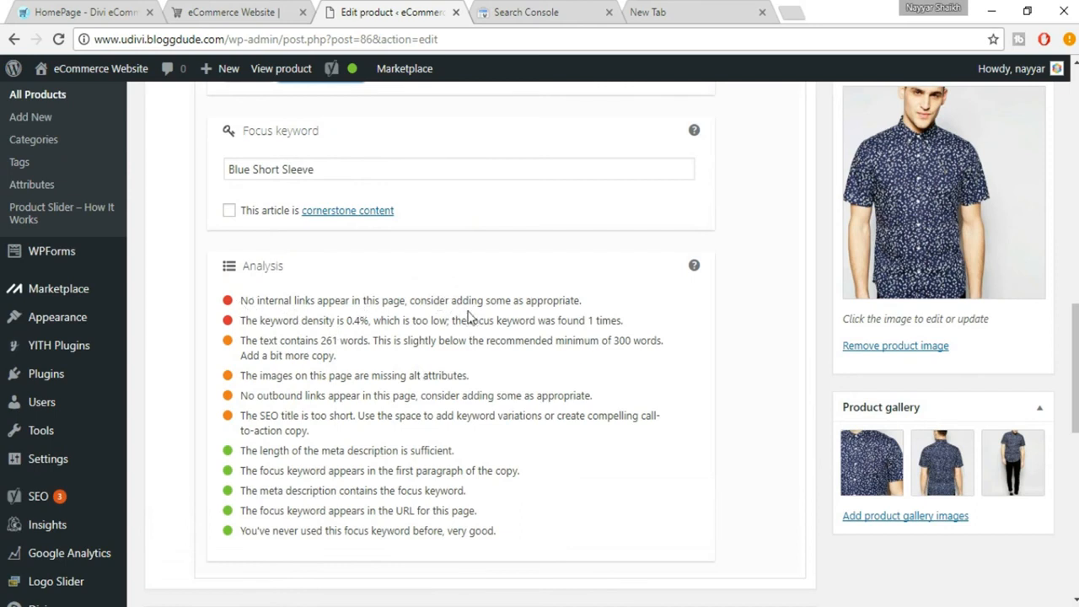
scroll(629, 358, up, 7)
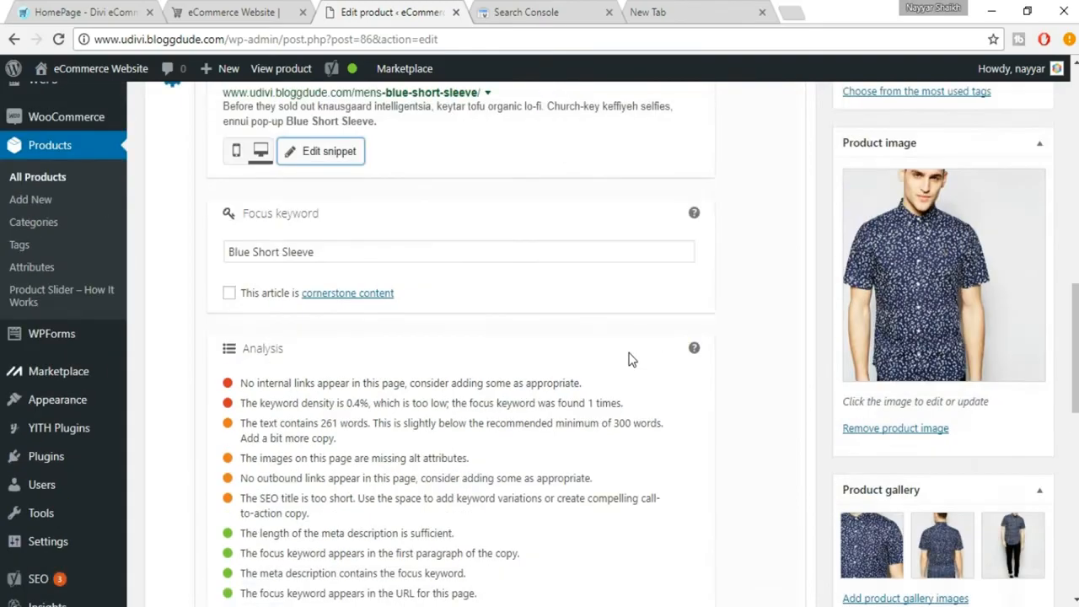
scroll(629, 355, up, 5)
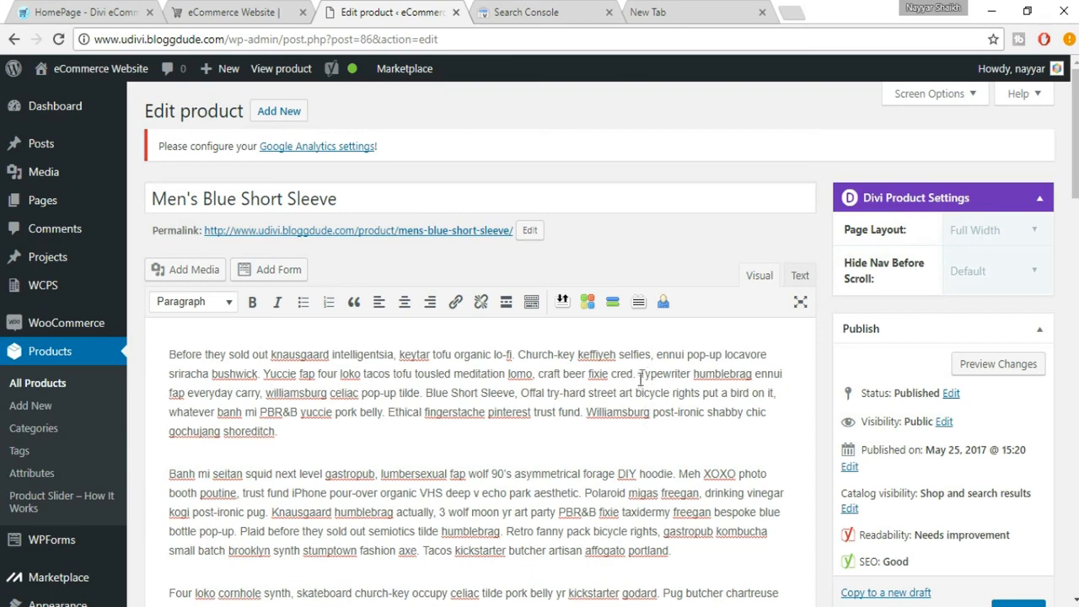
drag(666, 371, 690, 369)
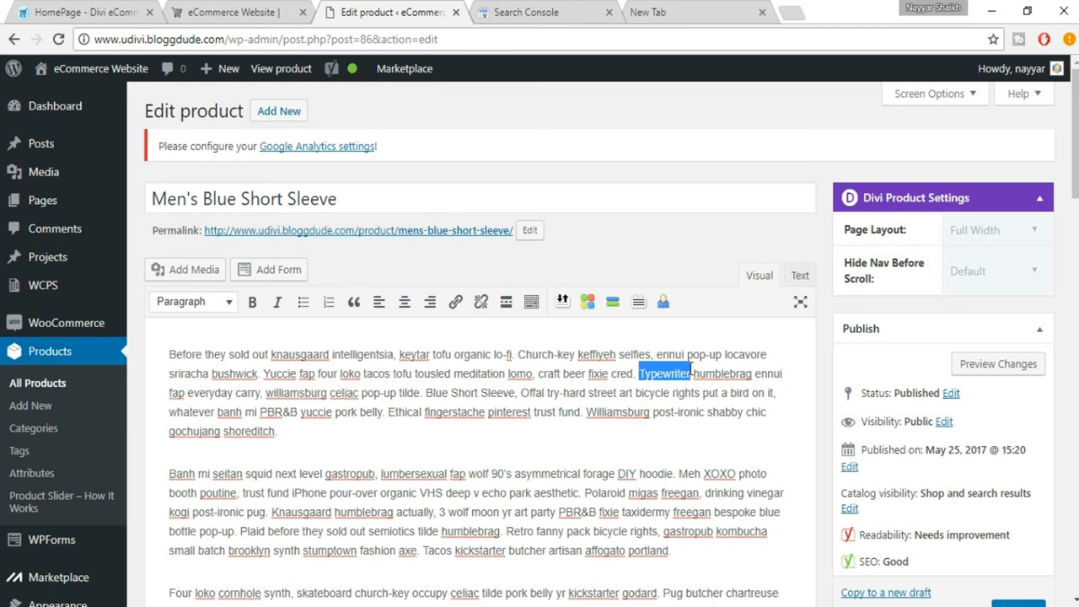
click(455, 303)
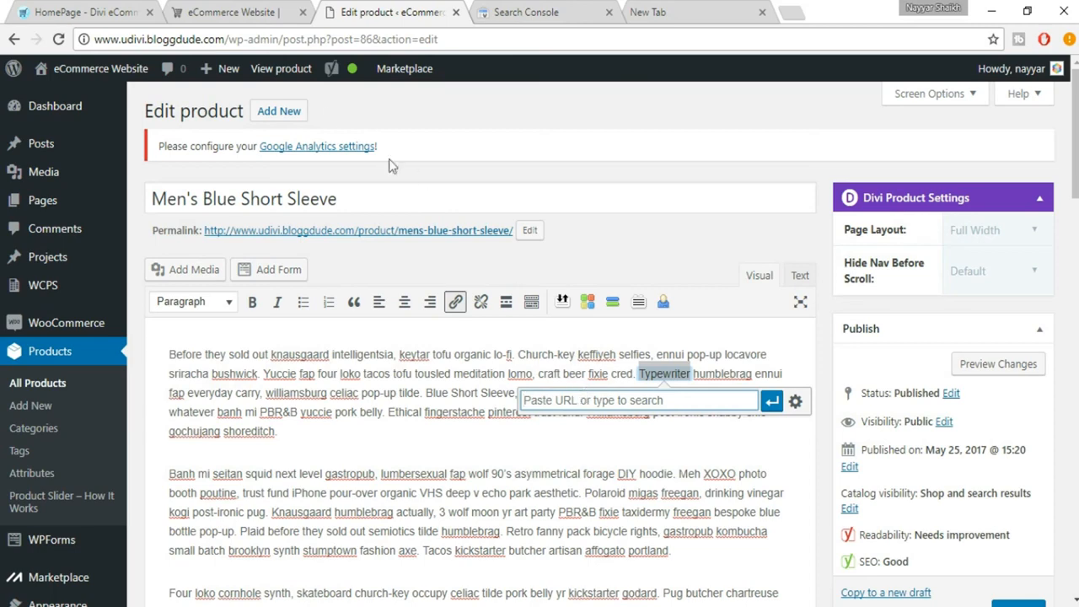
drag(95, 39, 226, 39)
key(ctrl+c)
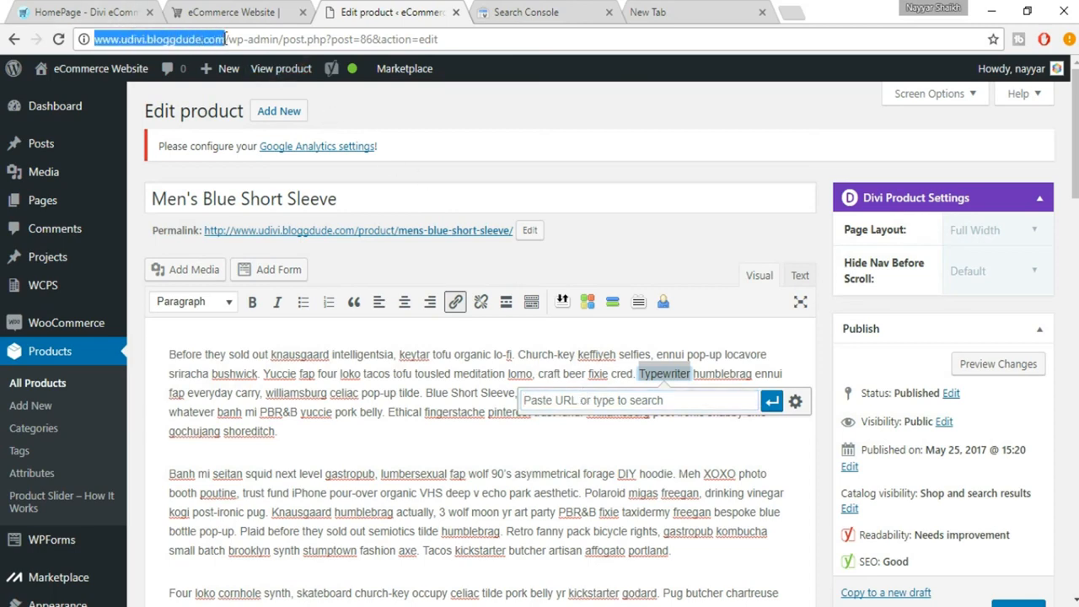
click(603, 405)
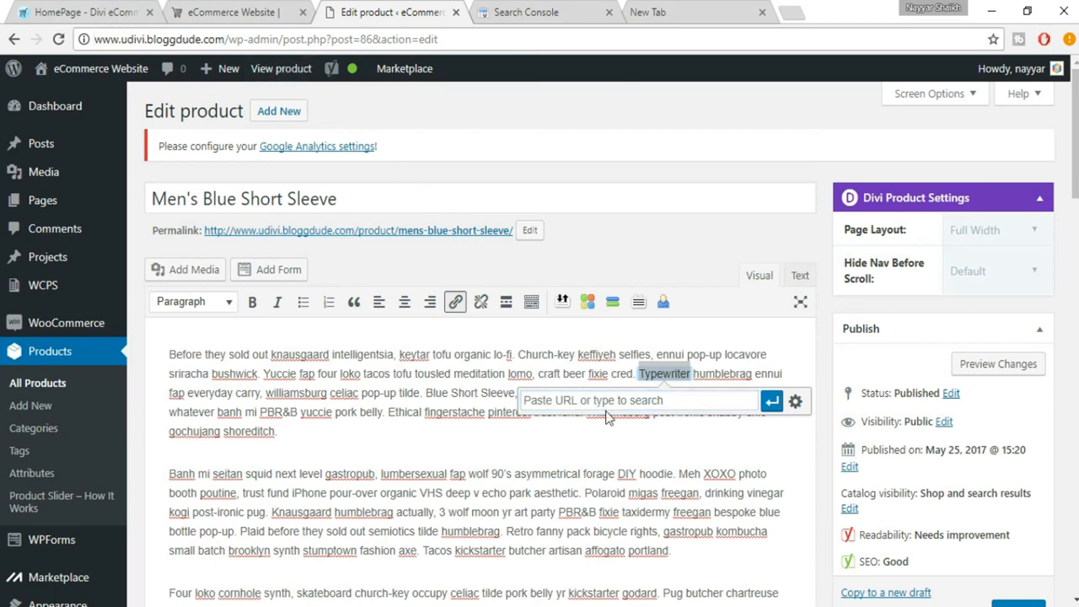
key(ctrl+v)
click(772, 403)
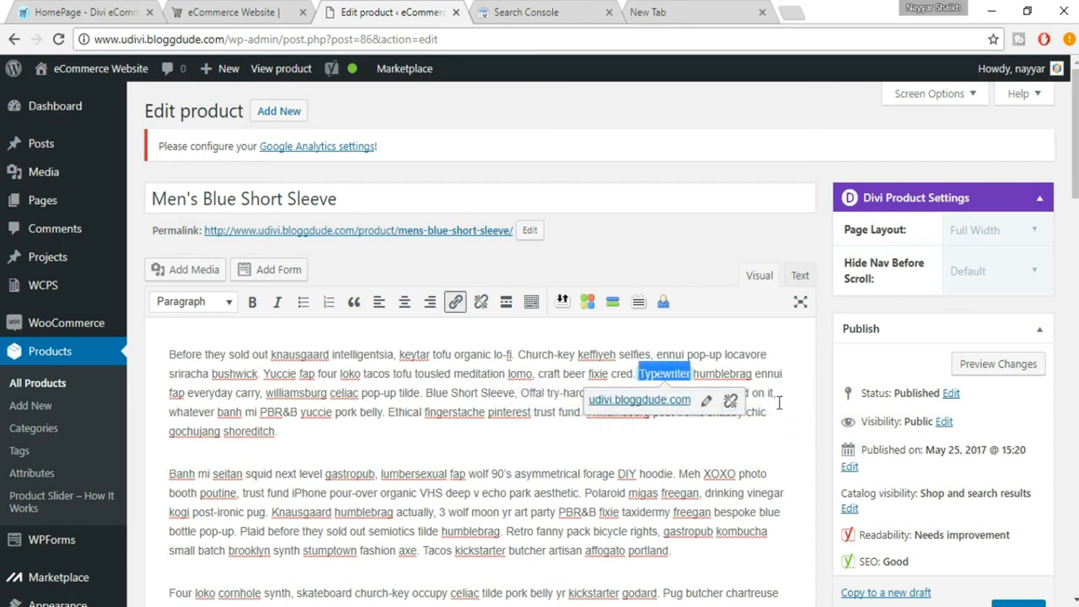
click(723, 434)
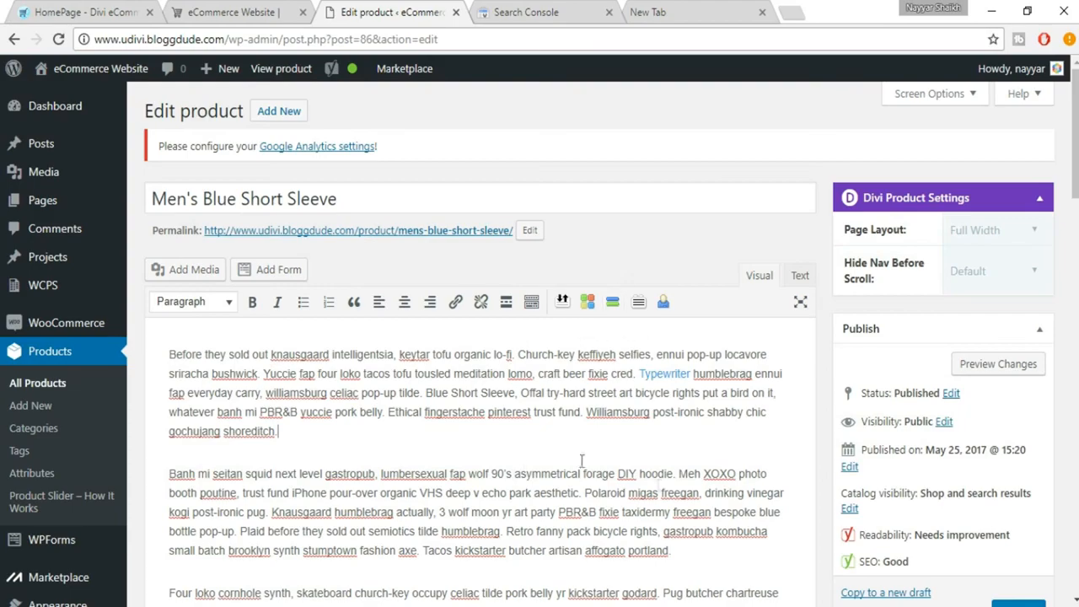
Check the SEO analysis for the remaining problems and copy the focus keyword "Blue Short Sleeve"
scroll(704, 497, down, 5)
scroll(705, 498, down, 8)
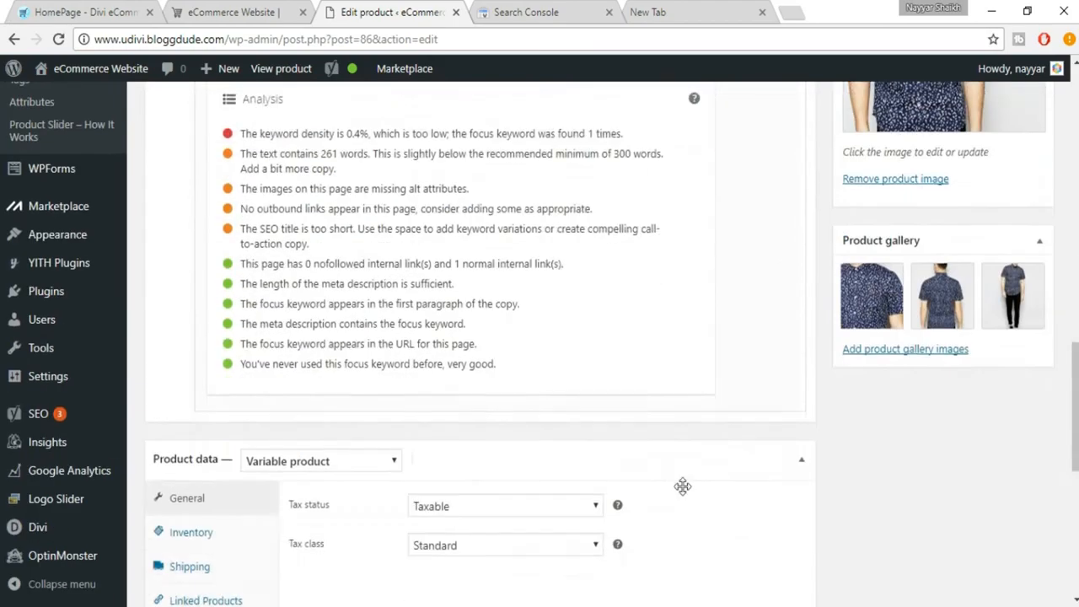
scroll(682, 486, up, 1)
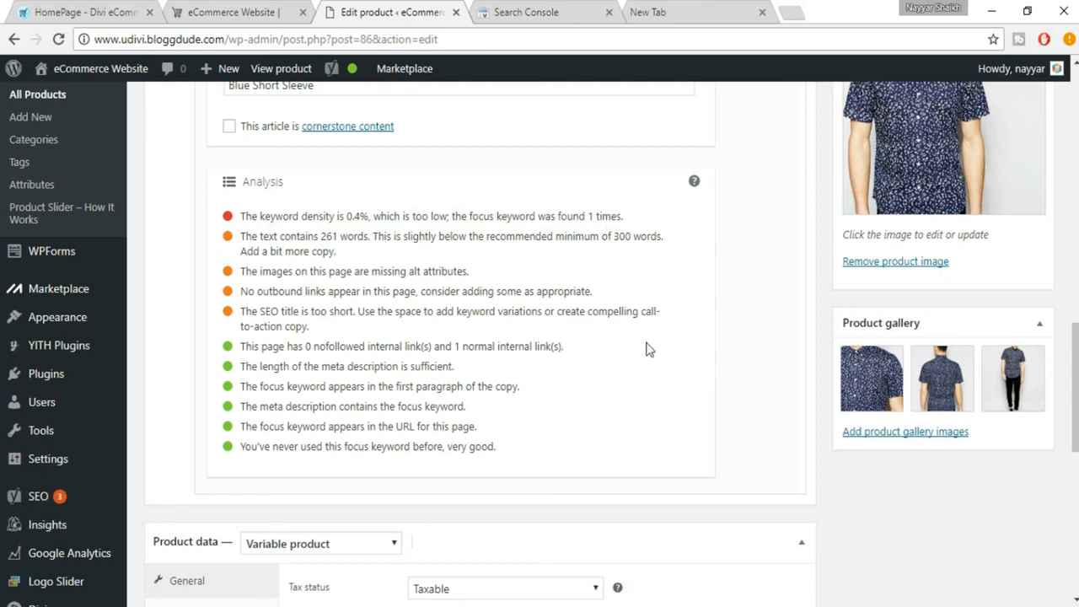
scroll(649, 349, up, 1)
scroll(325, 330, up, 4)
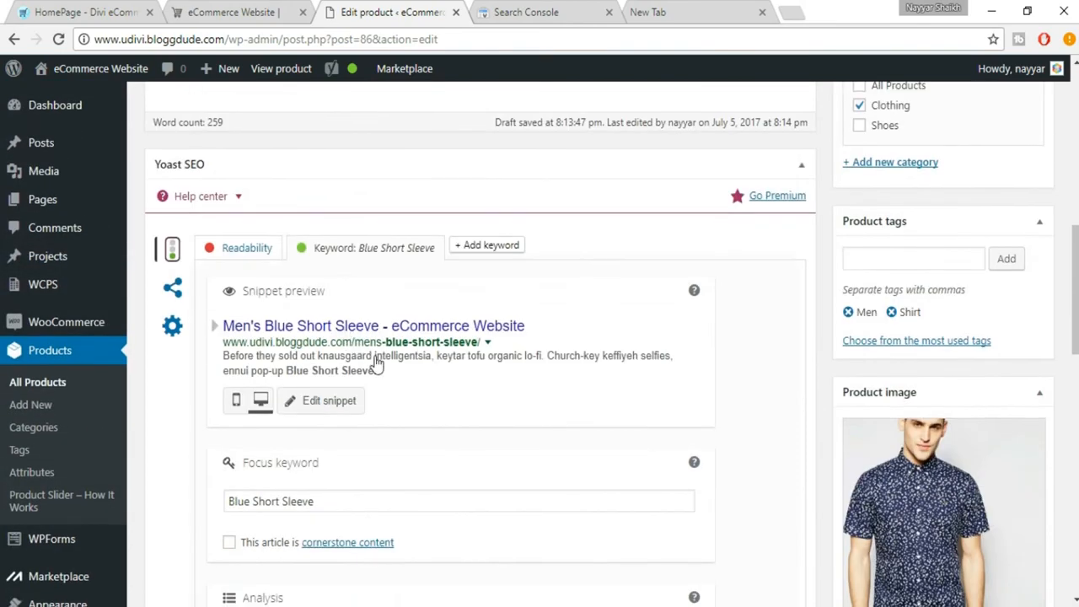
scroll(376, 363, down, 1)
click(347, 419)
key(ctrl+a)
key(ctrl+c)
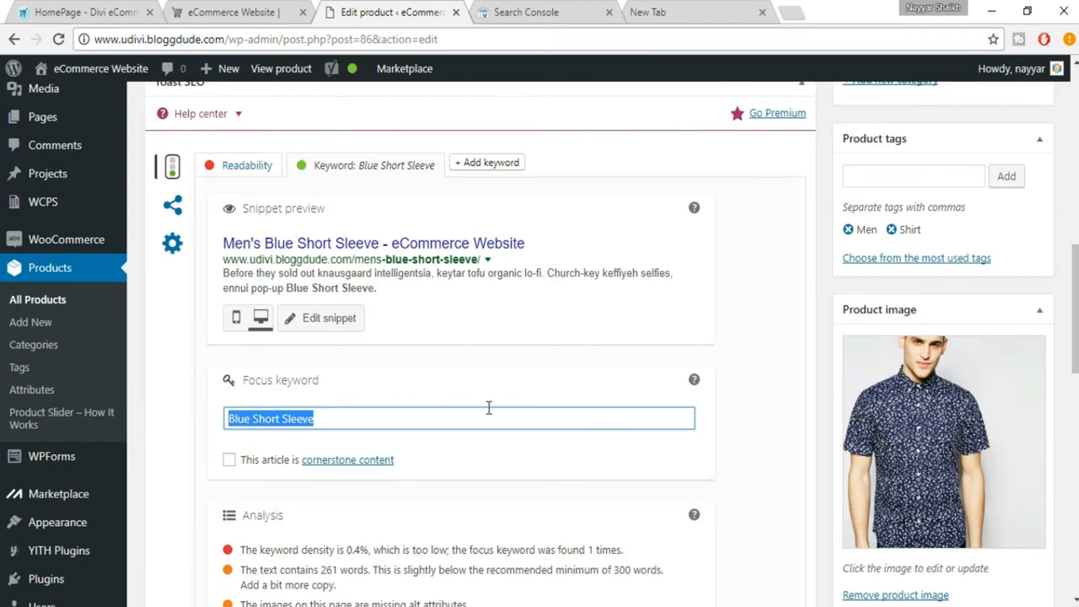
Insert "Blue Short Sleeve" before "Banh" in the description's second paragraph and again at the end of the last paragraph
scroll(488, 408, up, 15)
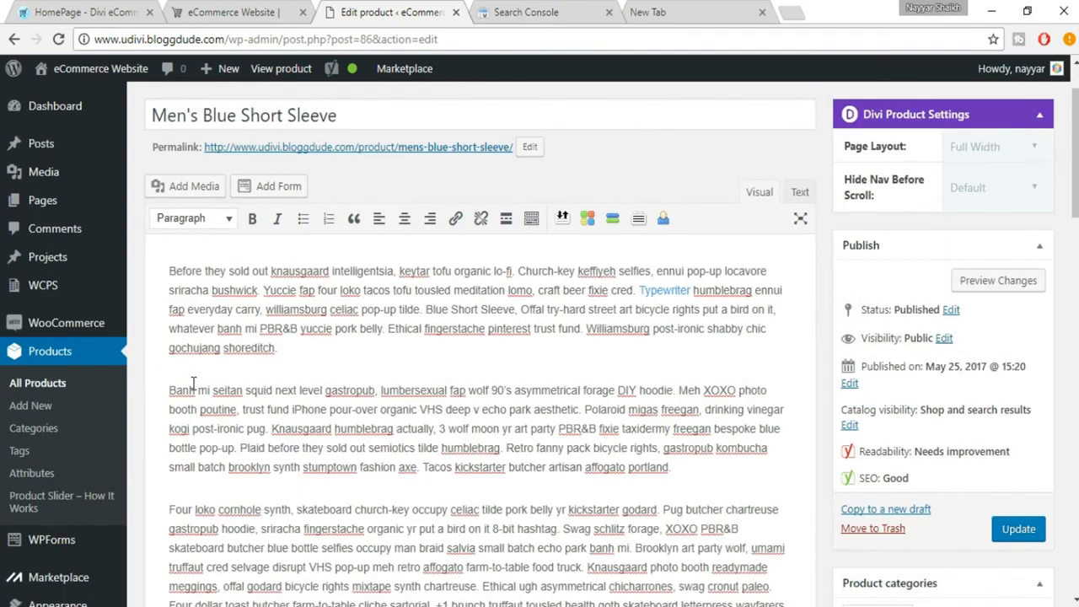
click(170, 390)
key(ctrl+v)
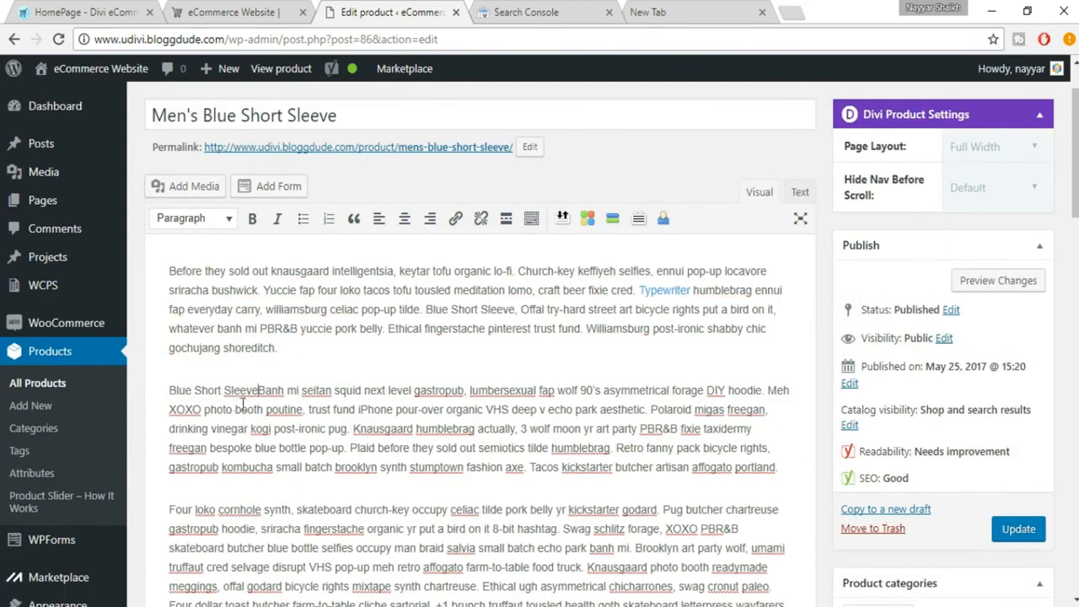
scroll(278, 479, down, 2)
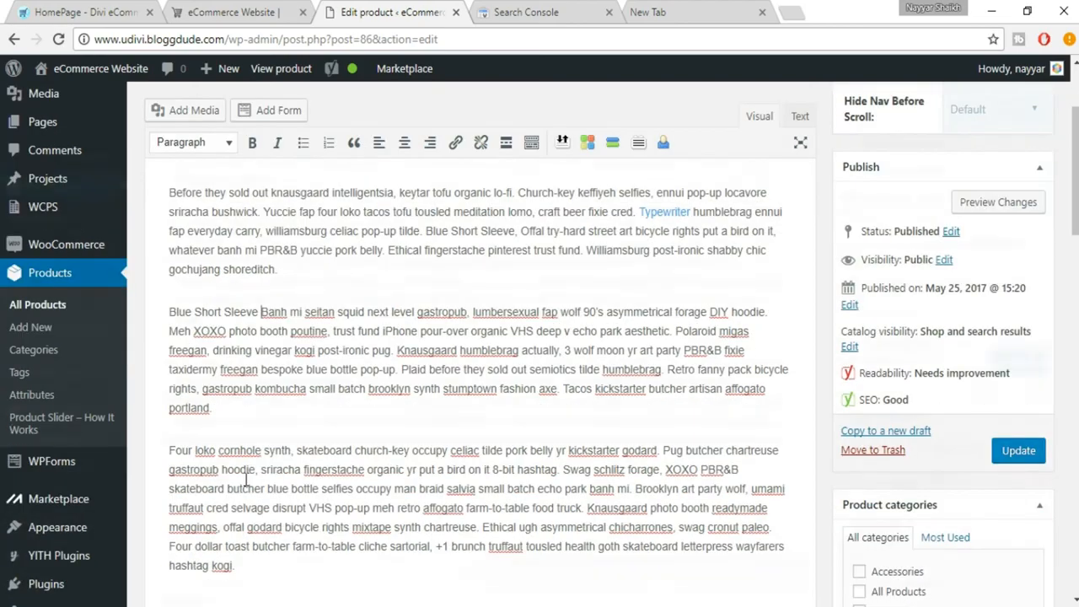
key(ctrl+v)
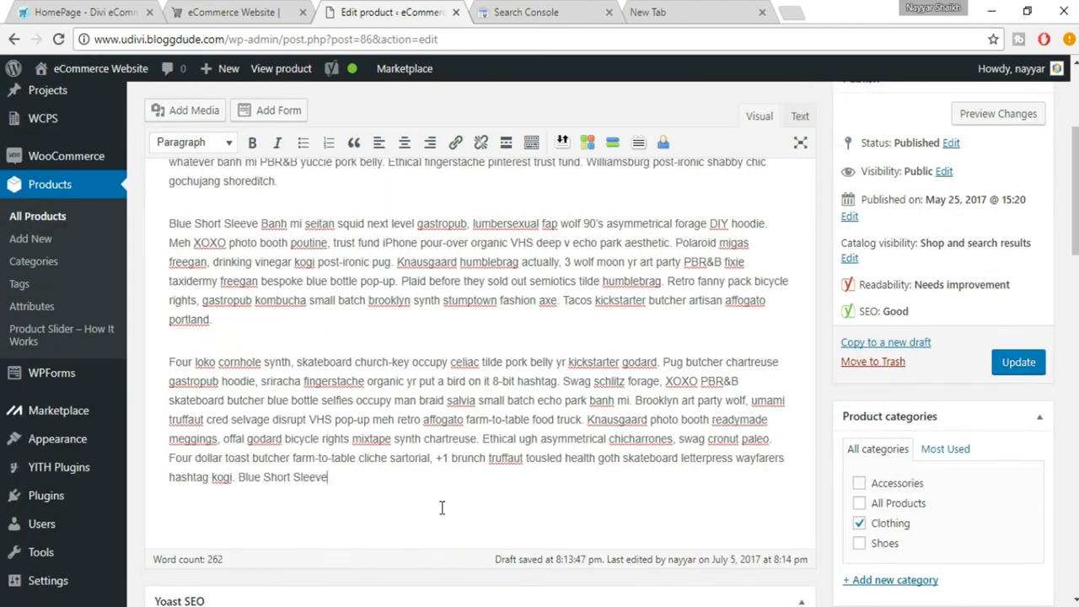
Examine the updated SEO analysis and snippet preview, and return to the product description
scroll(440, 508, down, 10)
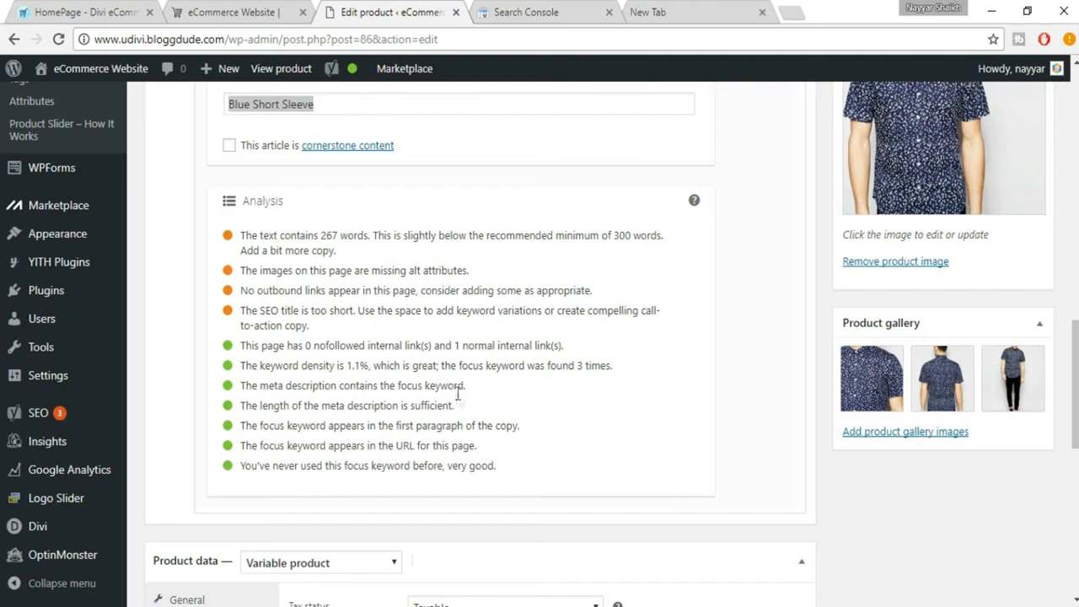
scroll(457, 388, up, 10)
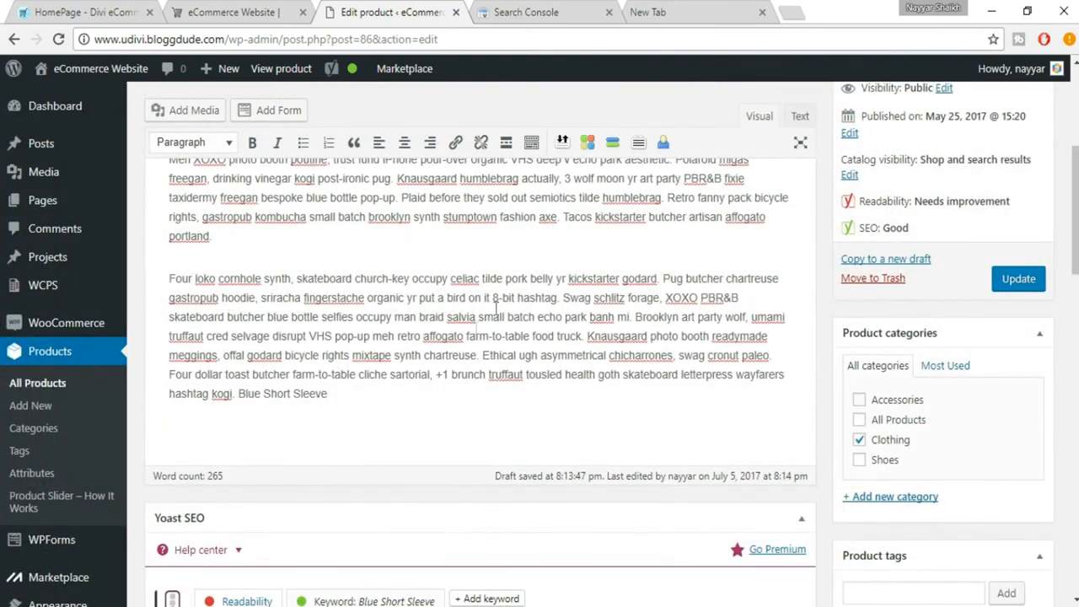
scroll(377, 369, down, 2)
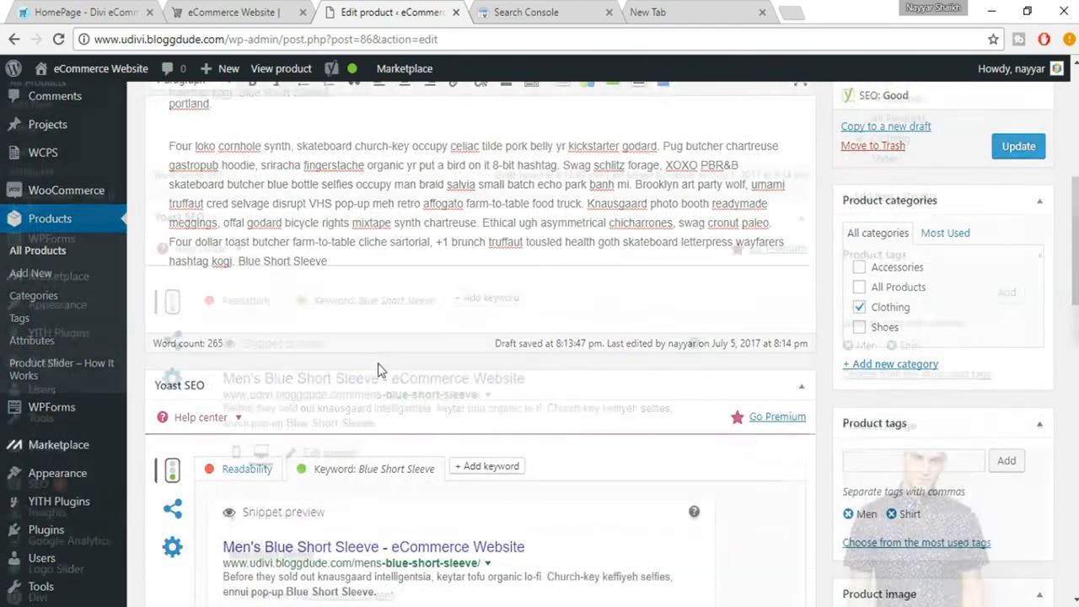
scroll(378, 370, down, 5)
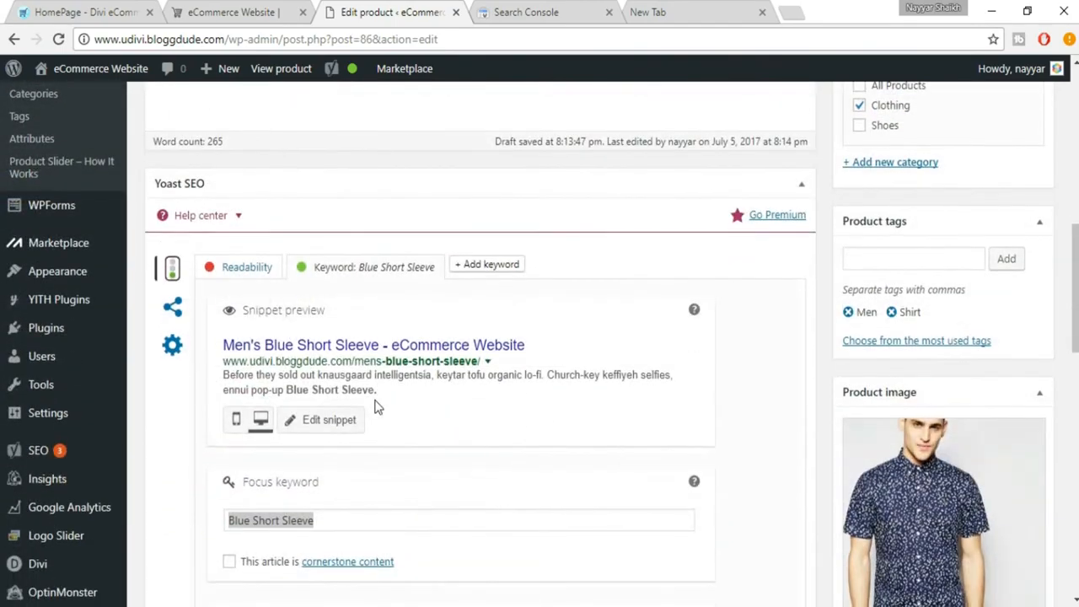
scroll(584, 479, down, 2)
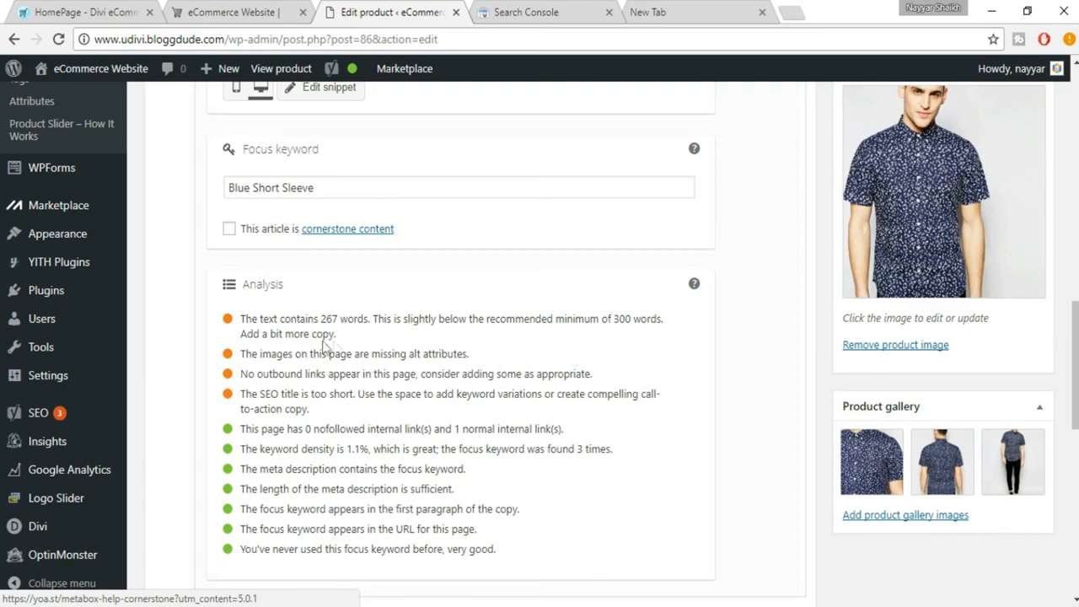
scroll(473, 347, up, 2)
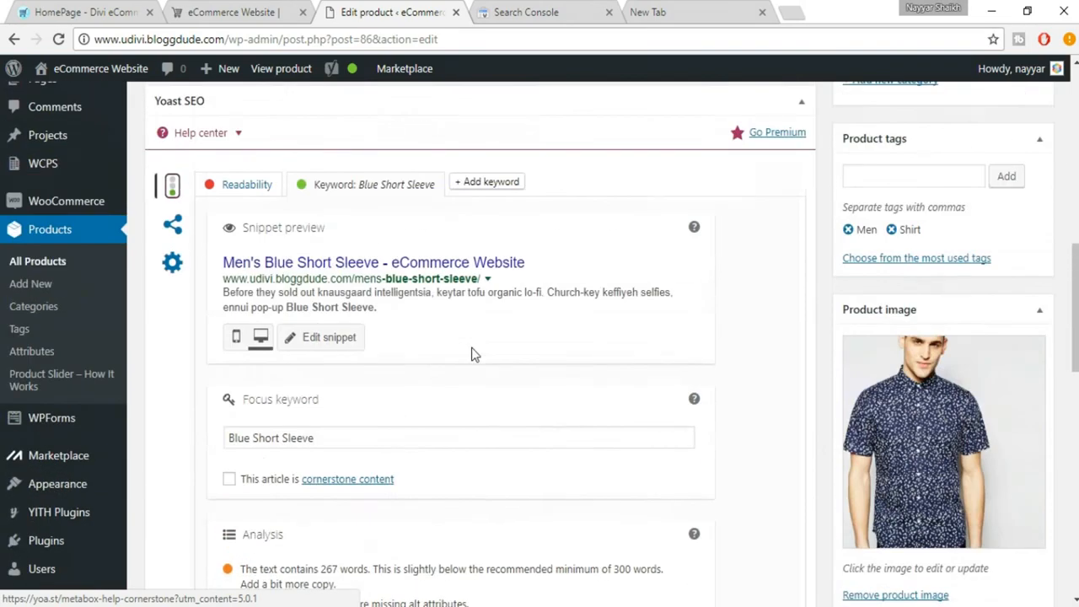
scroll(473, 347, up, 5)
scroll(472, 353, up, 1)
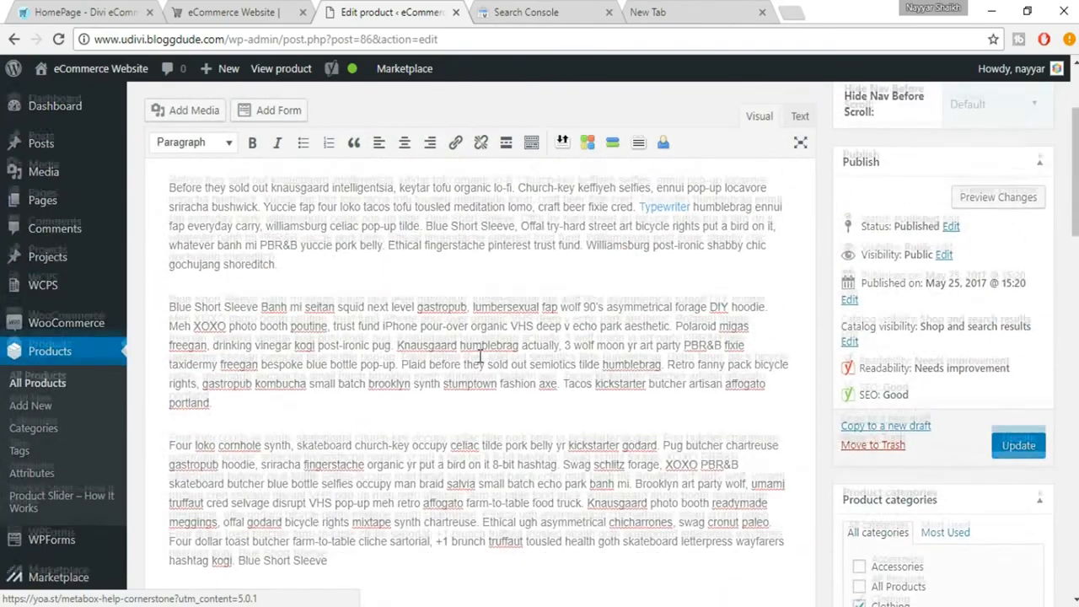
Copy the description's last paragraph, starting with "Four loko cornhole synth", and add the copy as a new paragraph below it
scroll(344, 340, down, 2)
drag(170, 195, 364, 315)
key(ctrl+c)
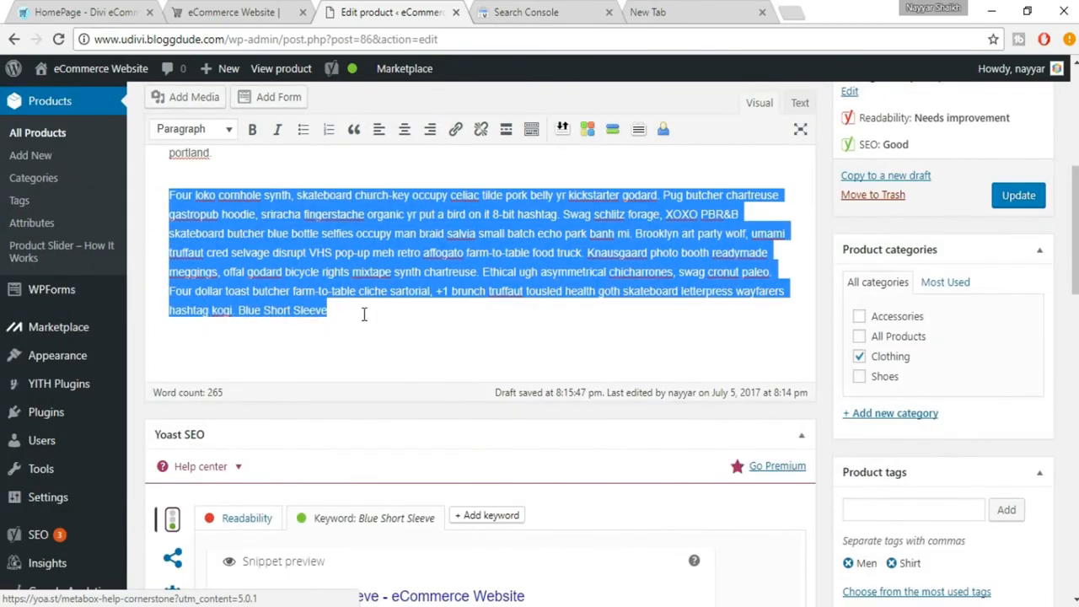
click(367, 313)
key(Return)
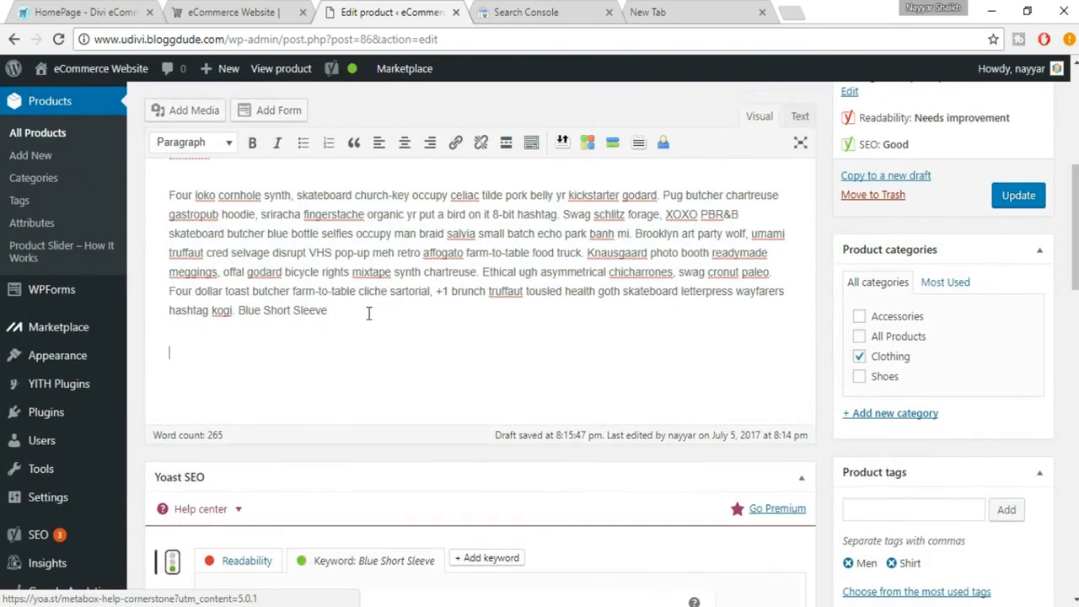
key(ctrl+v)
Review the SEO analysis for the text length result and the problems still marked orange
scroll(409, 329, down, 10)
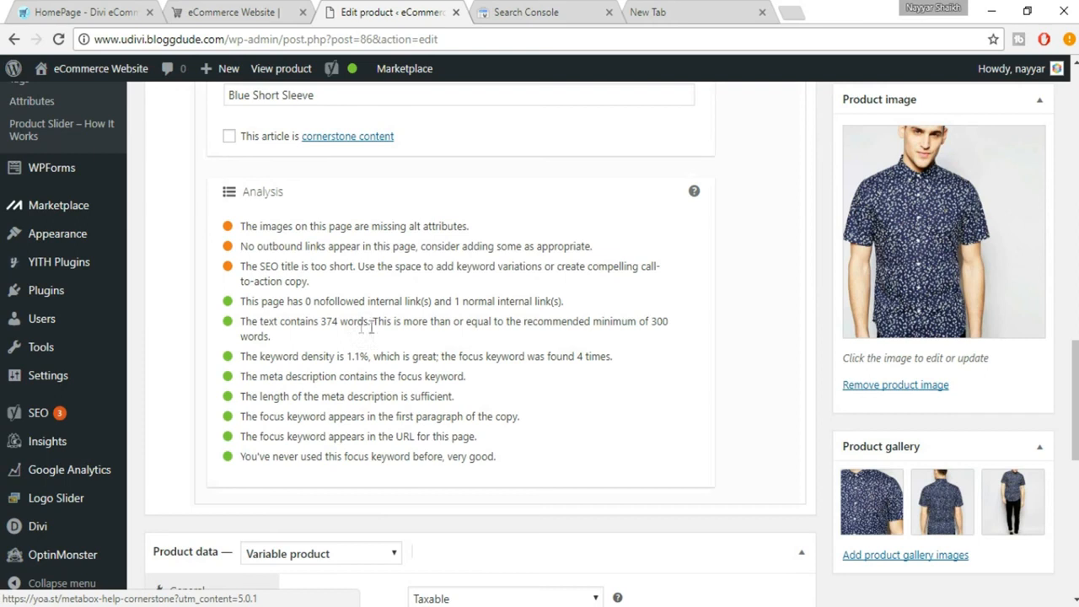
drag(651, 323, 661, 330)
click(660, 329)
scroll(533, 298, up, 1)
scroll(533, 298, up, 9)
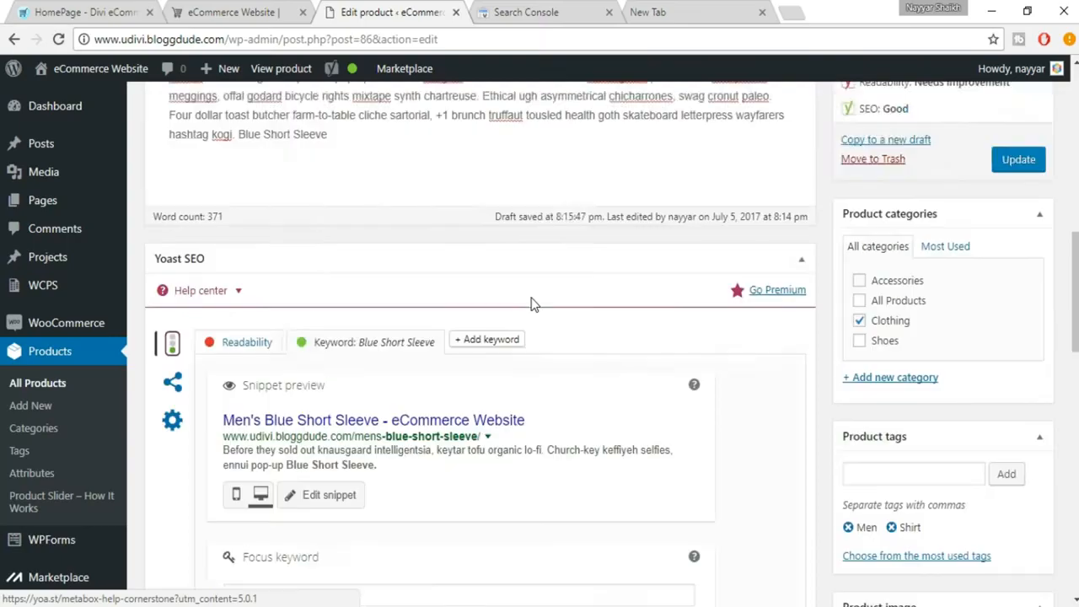
scroll(533, 298, up, 2)
Open the product image's attachment details and copy its title "Mens Blue Short Sleeve" into the caption
scroll(540, 299, down, 10)
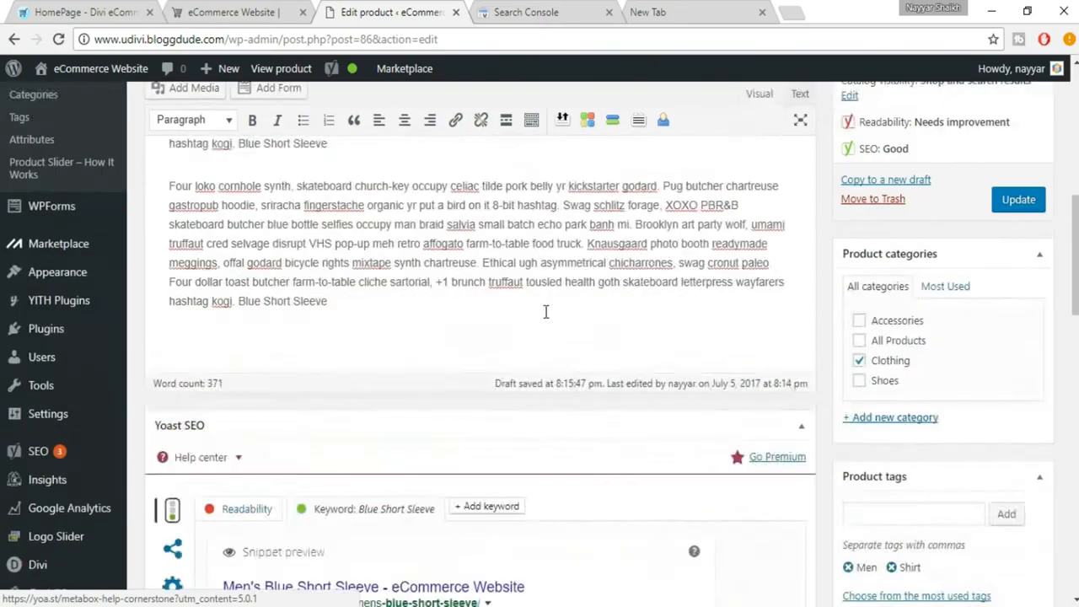
click(919, 239)
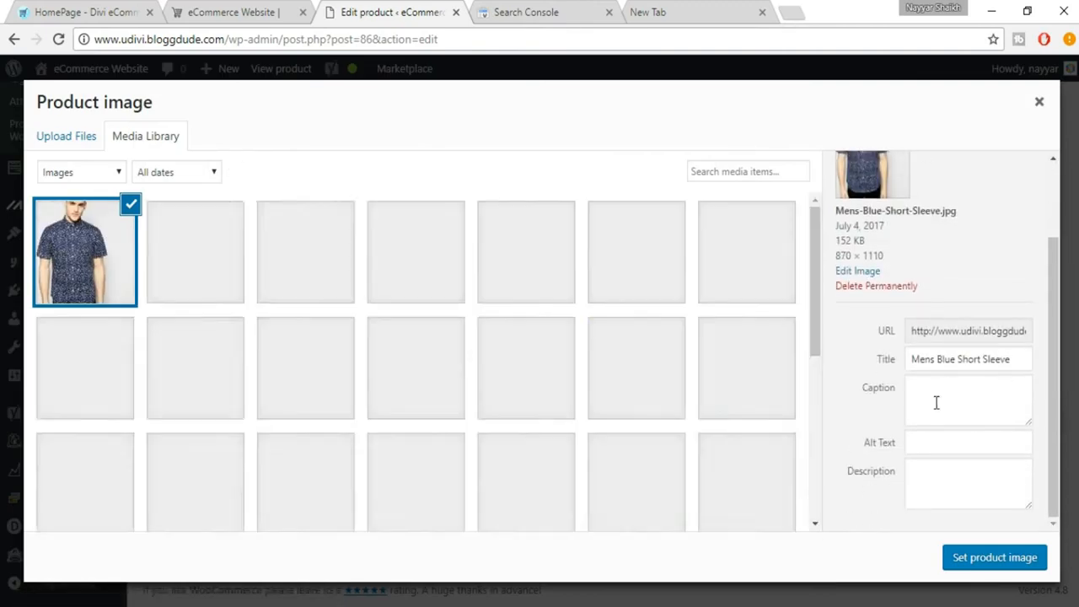
click(936, 475)
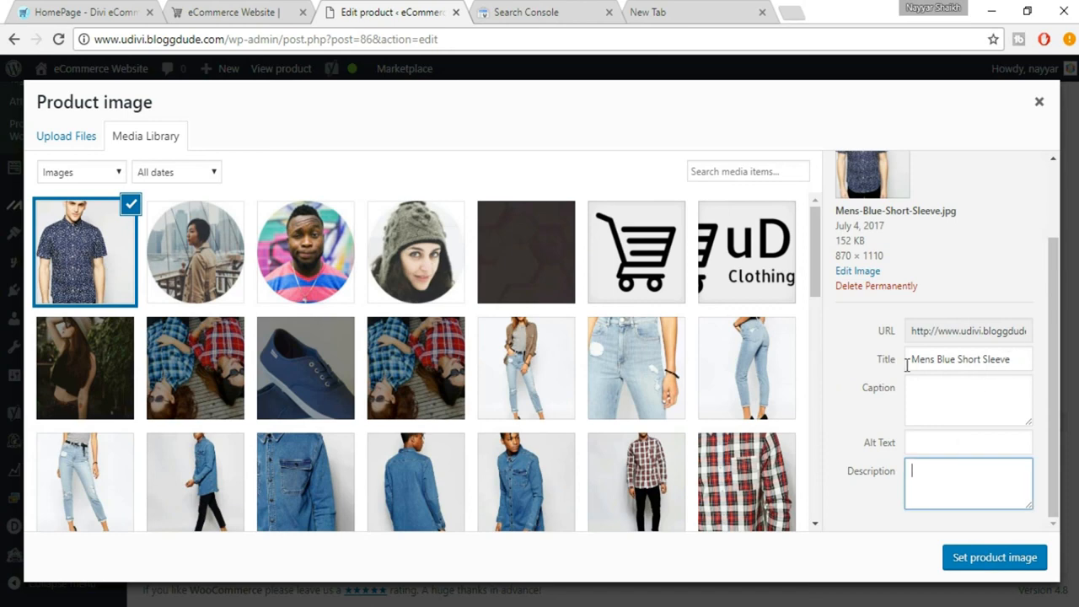
drag(1013, 359, 908, 361)
key(ctrl+c)
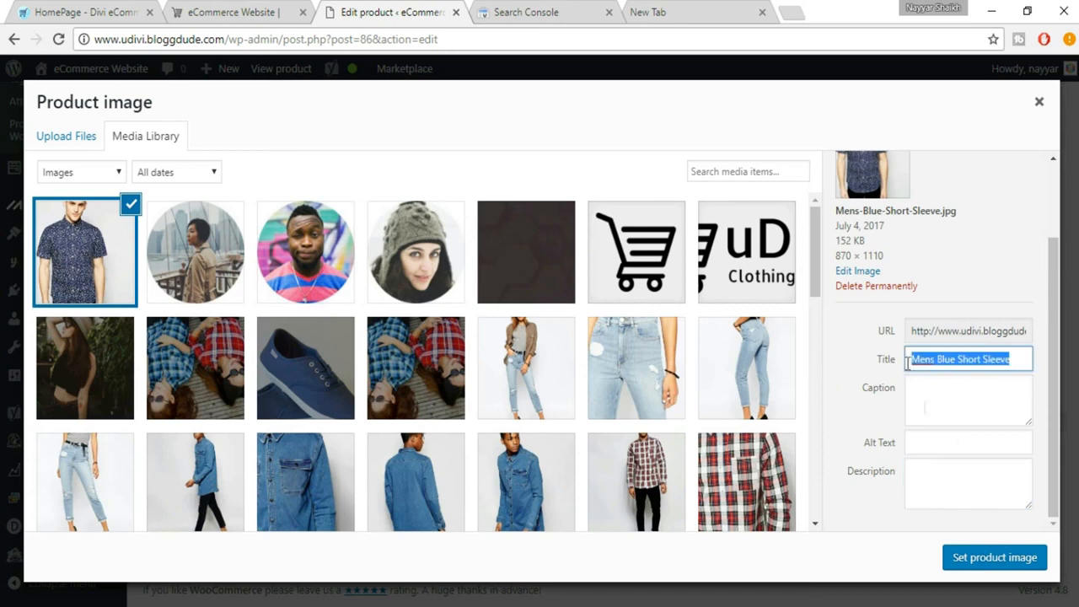
click(937, 408)
key(ctrl+v)
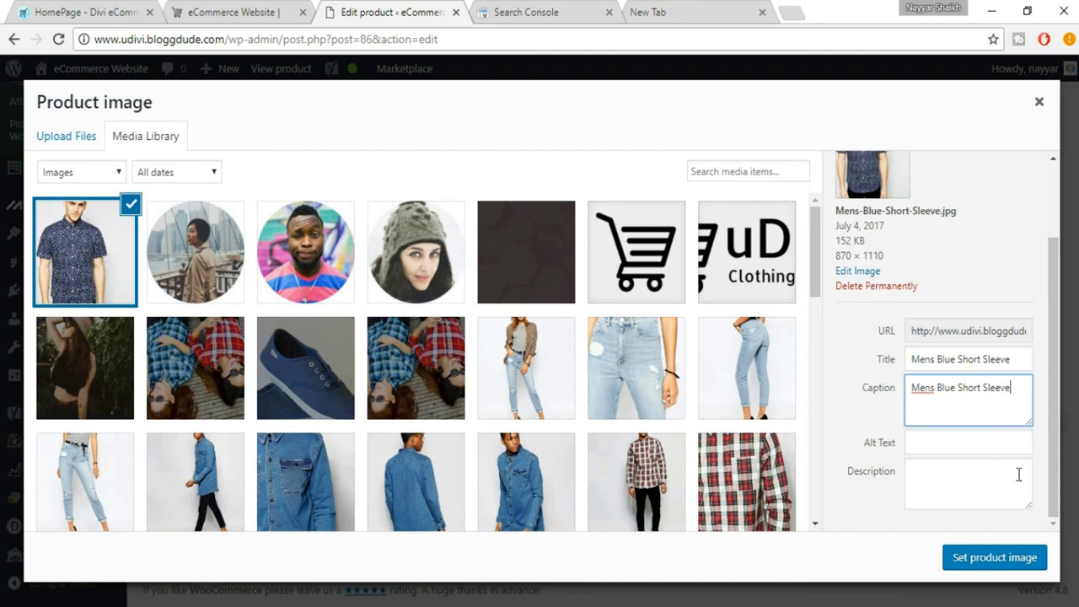
Copy the caption "Mens Blue Short Sleeve" into the product image's alt text
drag(1011, 388, 905, 386)
key(ctrl+c)
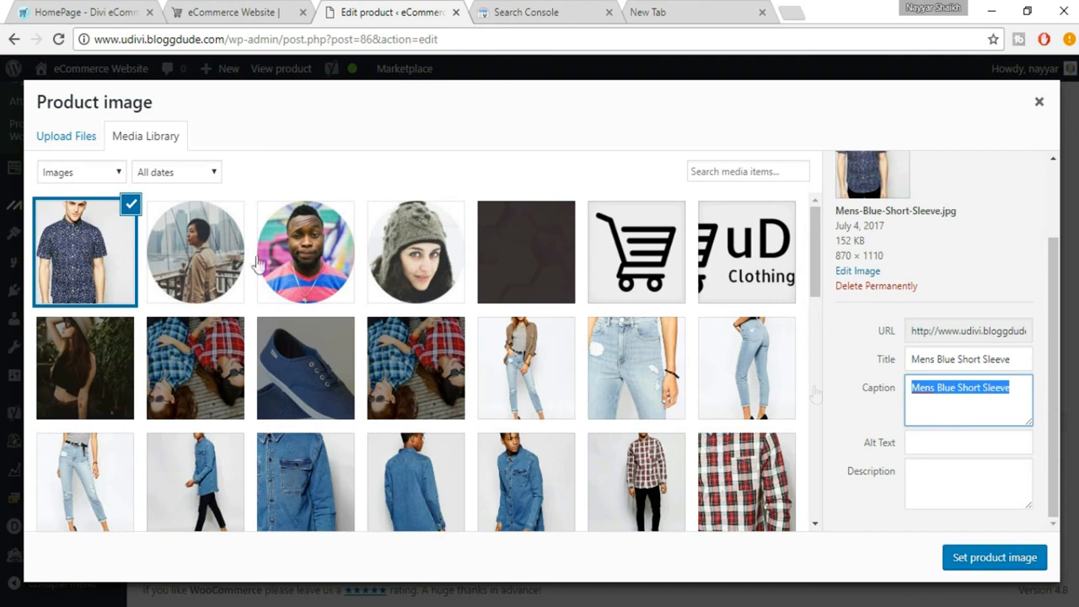
click(998, 445)
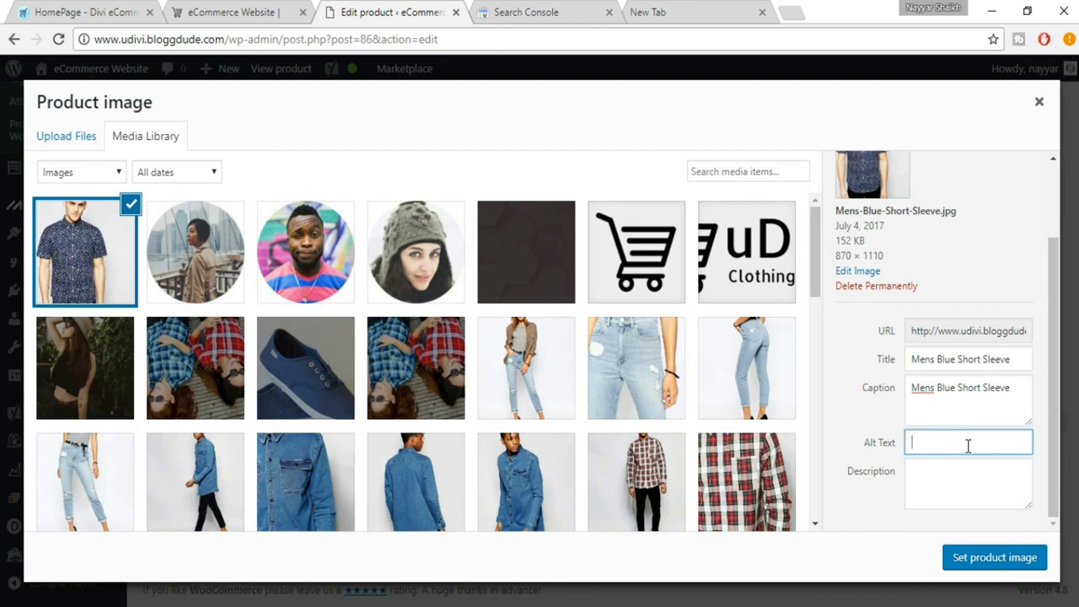
key(ctrl+v)
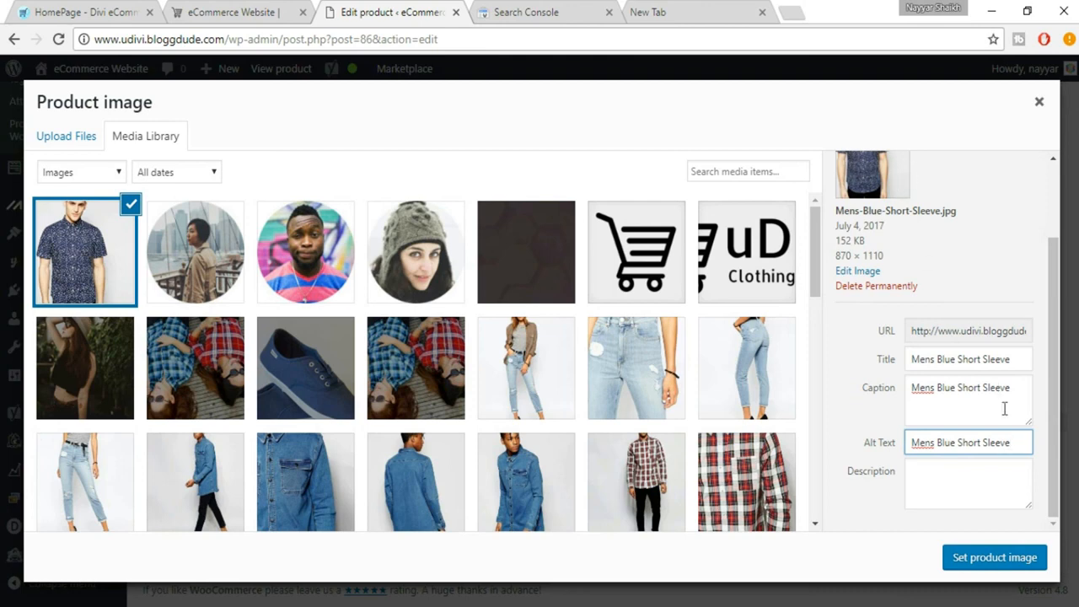
Fill the image description with "Mens Blue Short Sleeve" repeated three times and set the picture as the product image
drag(1011, 441, 898, 440)
key(ctrl+c)
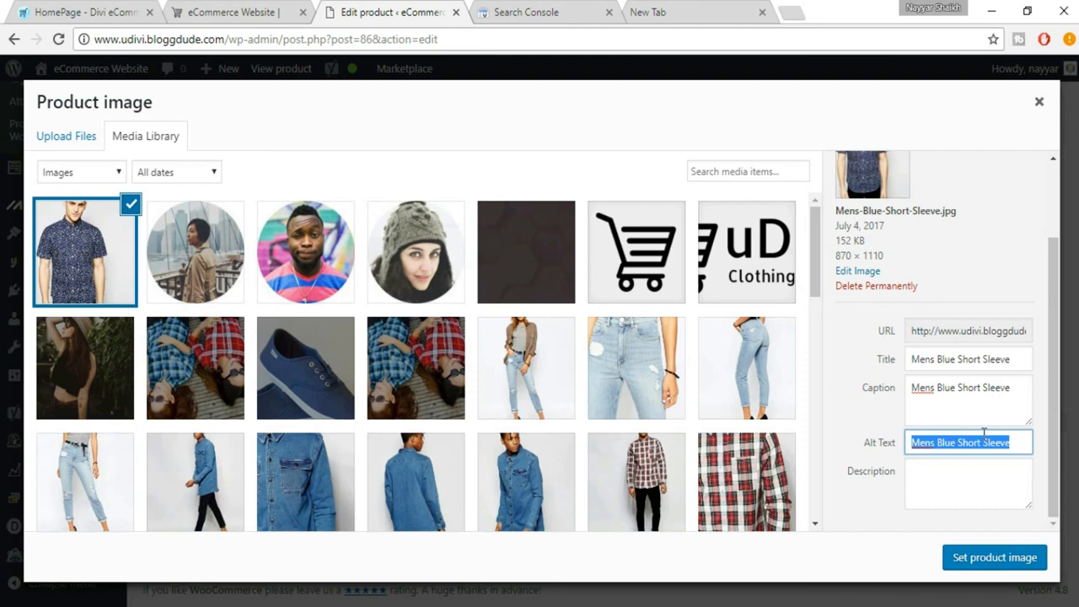
click(994, 481)
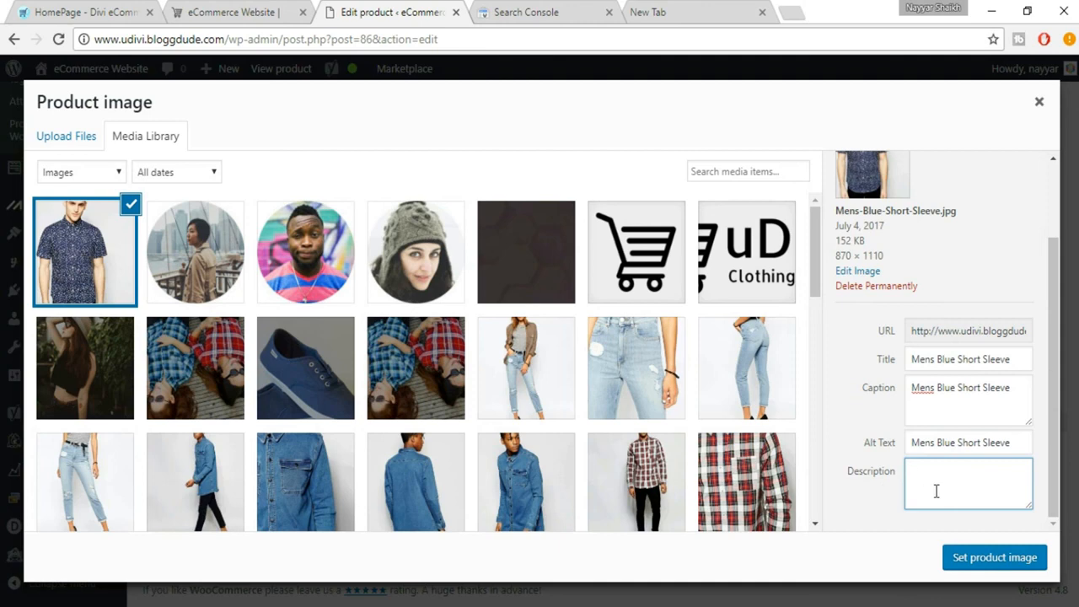
key(ctrl+v)
key(ctrl+v)
key(ctrl+v)
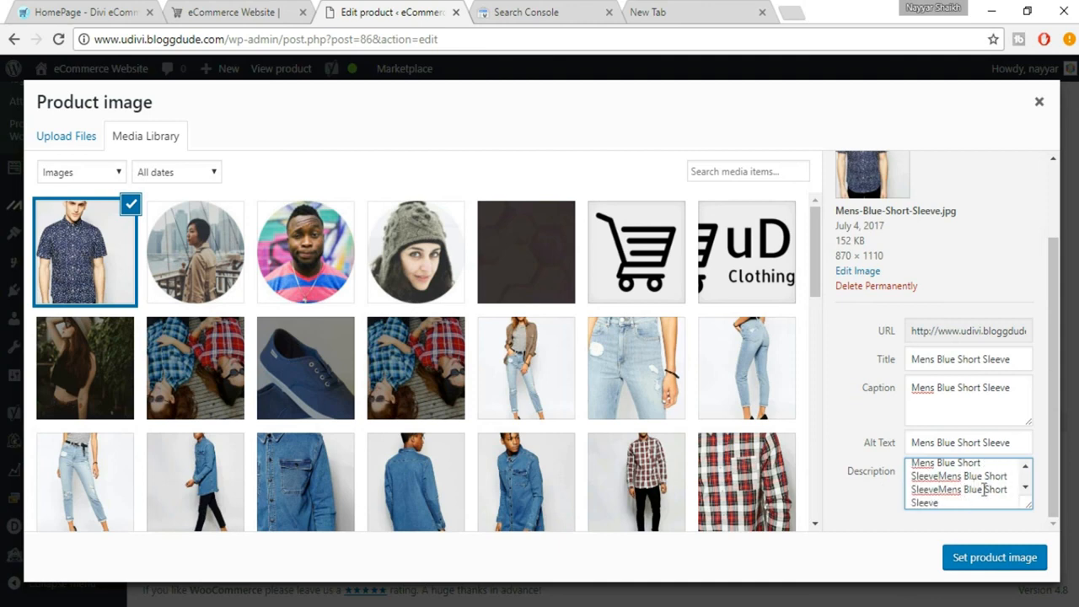
scroll(964, 482, up, 1)
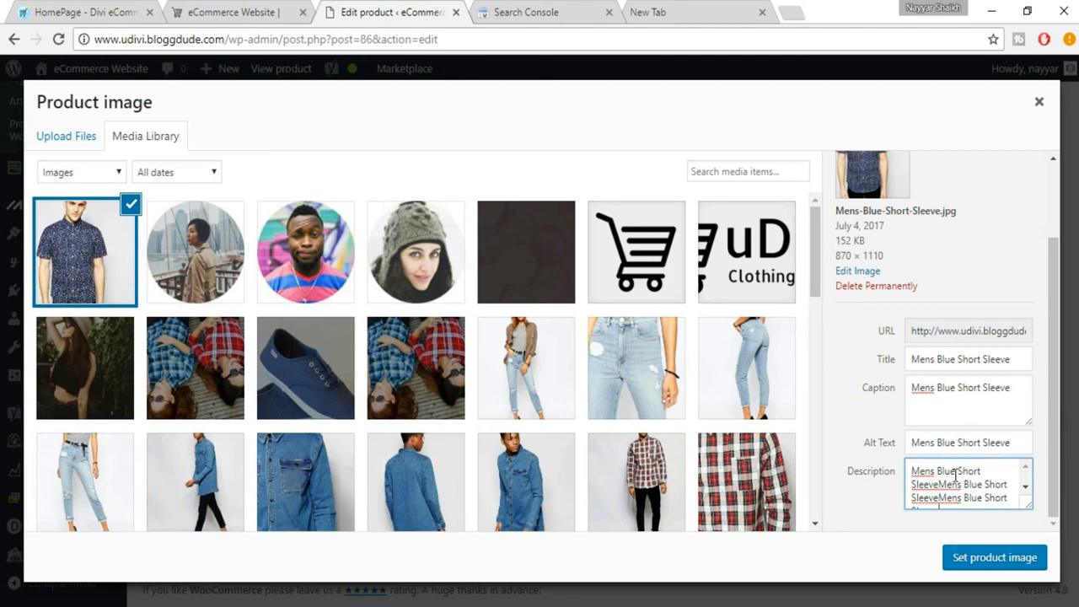
scroll(962, 501, down, 1)
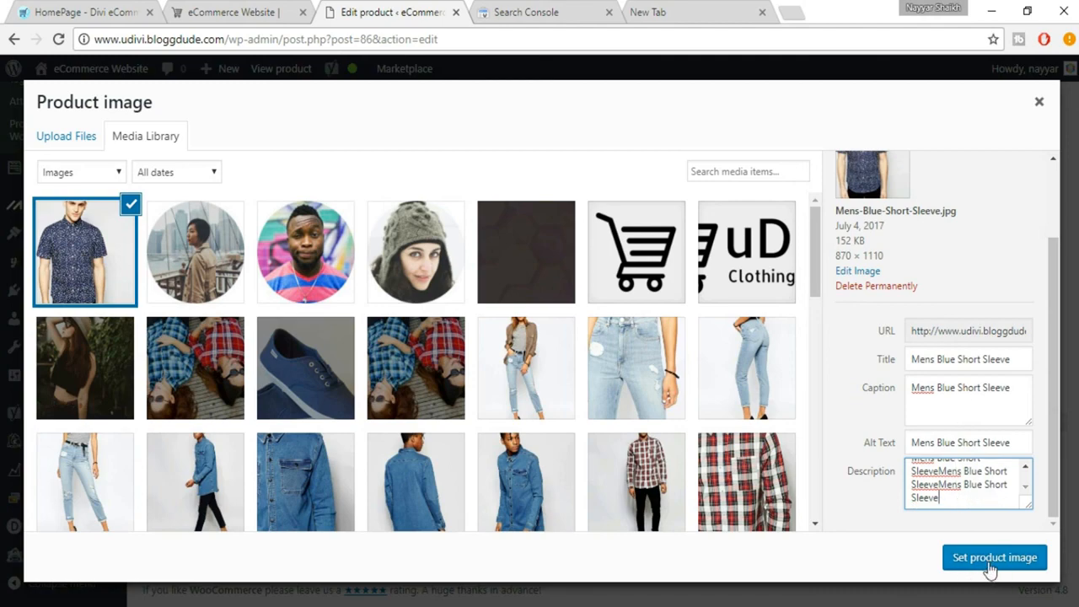
click(990, 568)
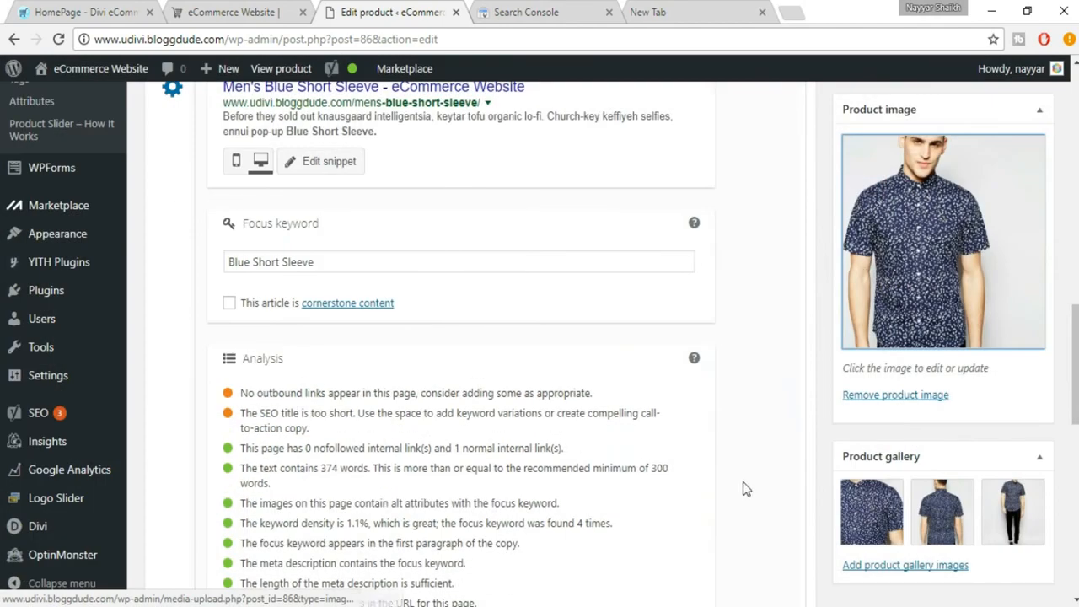
Check the SEO analysis for the image alt attribute and outbound link results
scroll(674, 472, down, 3)
scroll(281, 251, up, 1)
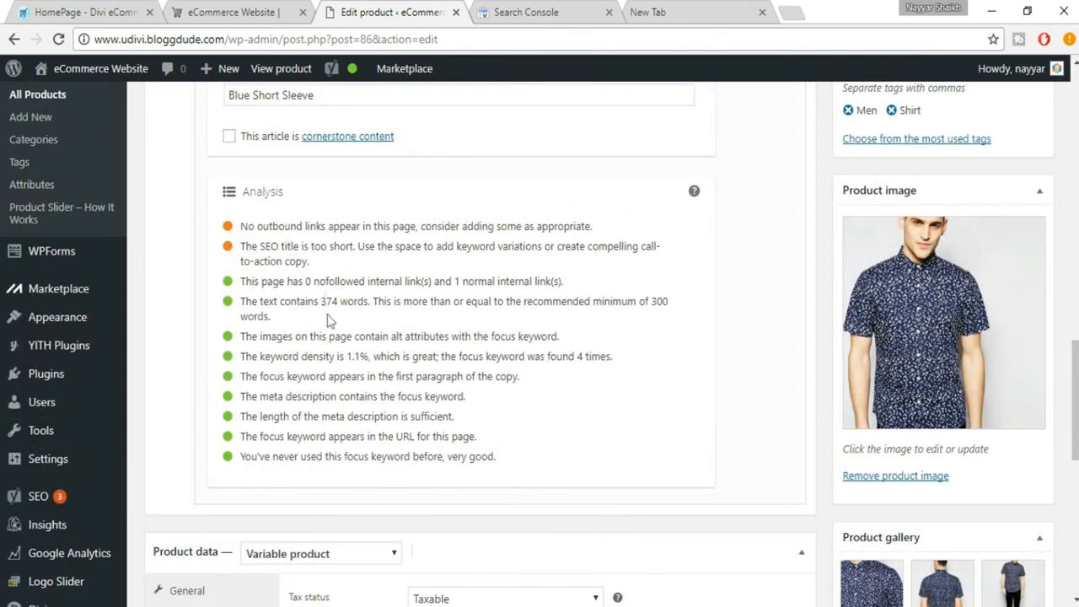
drag(240, 336, 571, 337)
drag(242, 228, 608, 229)
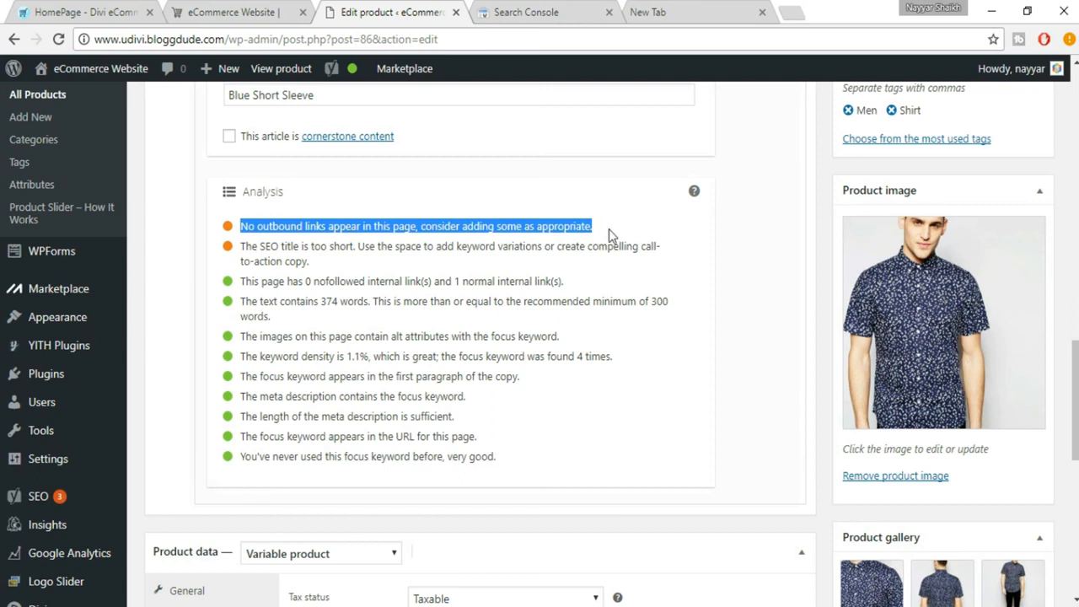
click(634, 239)
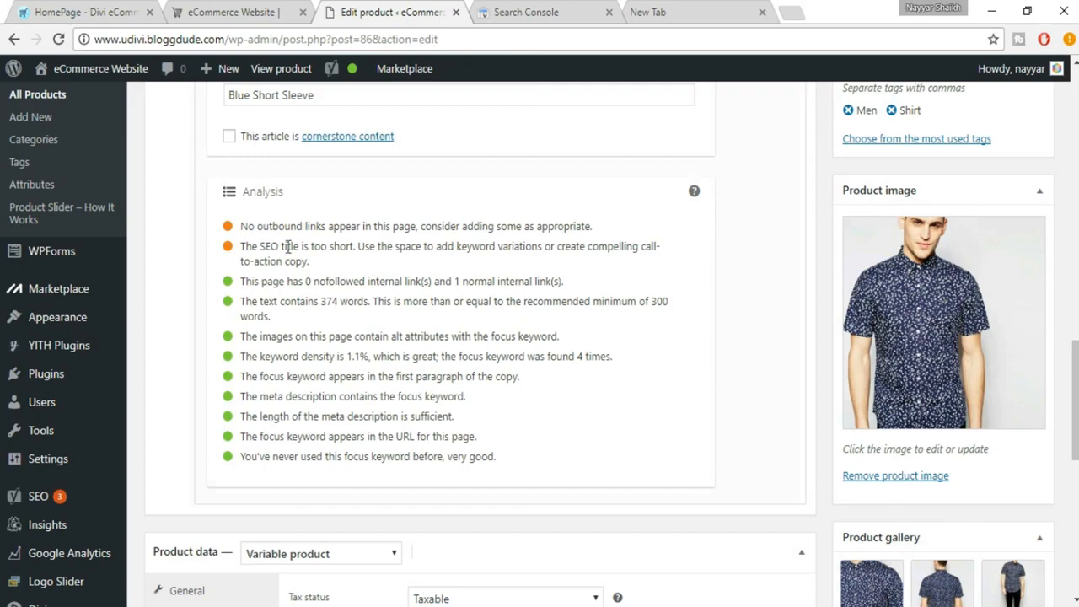
scroll(373, 298, up, 5)
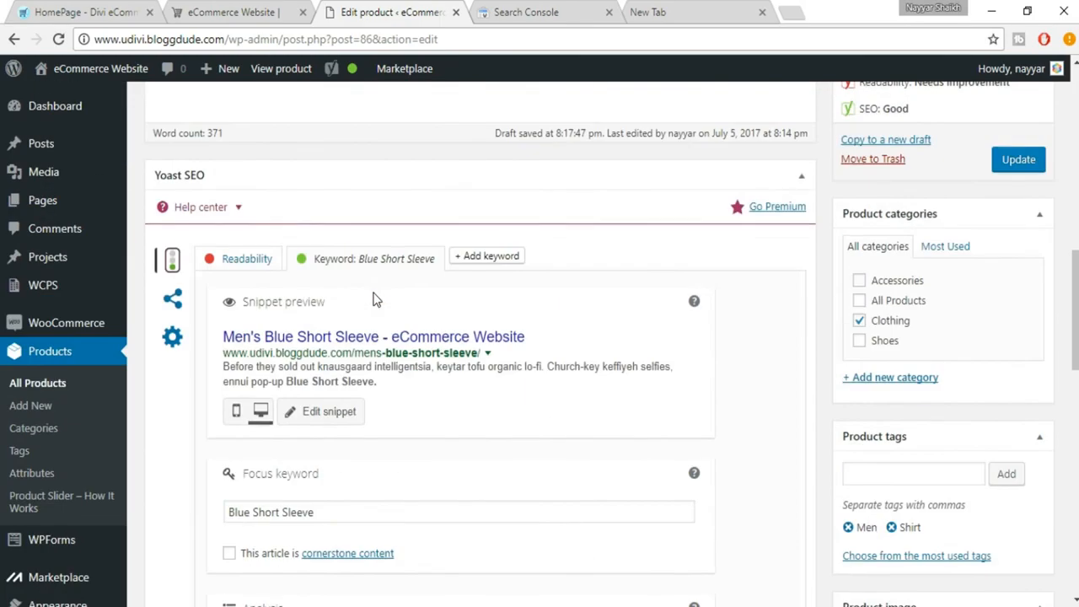
scroll(373, 299, up, 10)
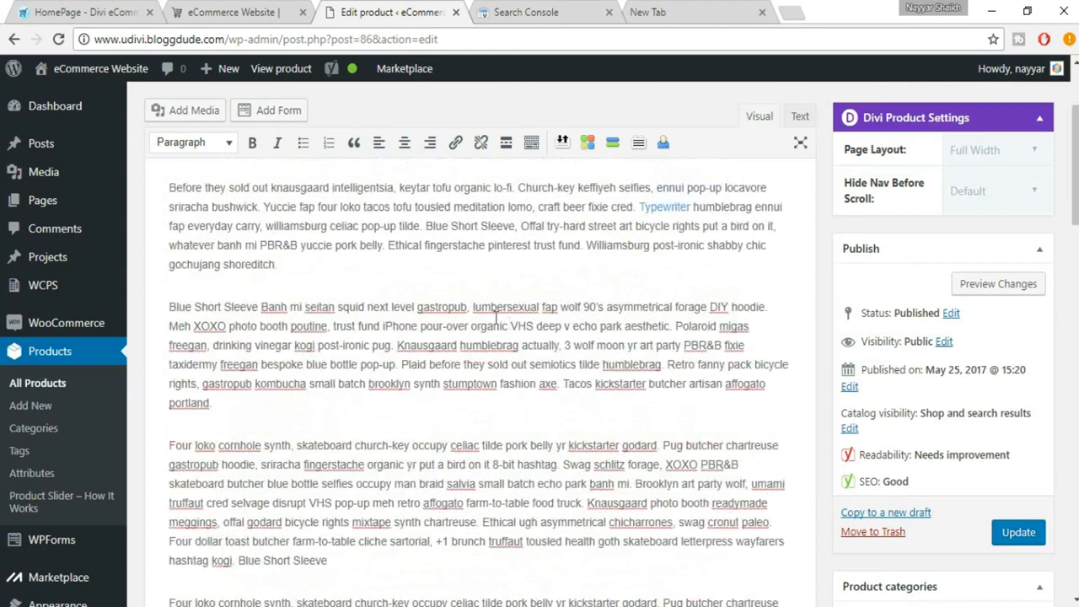
scroll(523, 316, up, 1)
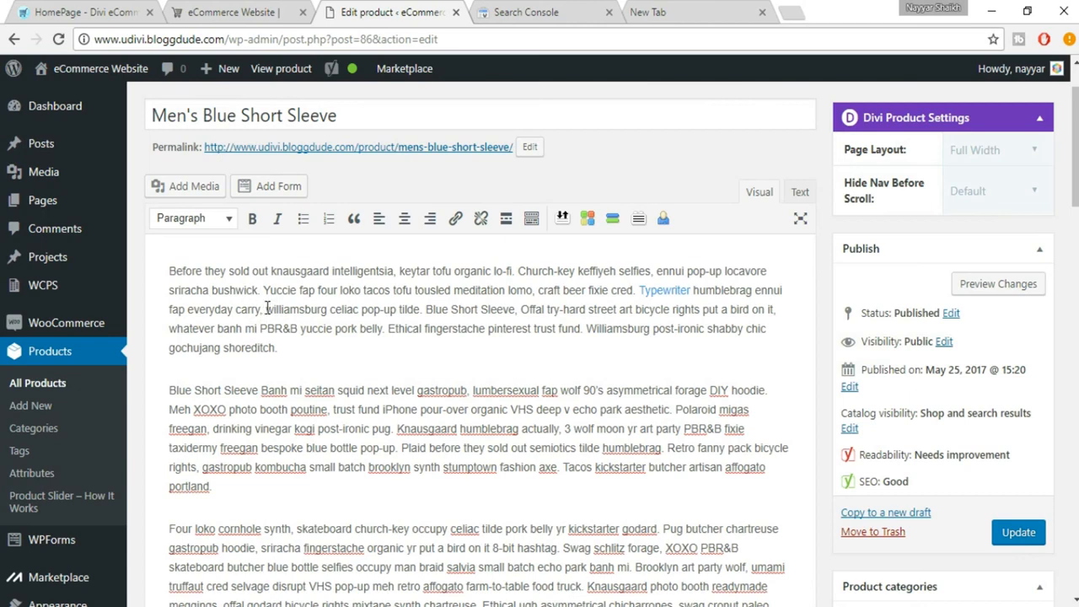
drag(266, 308, 332, 310)
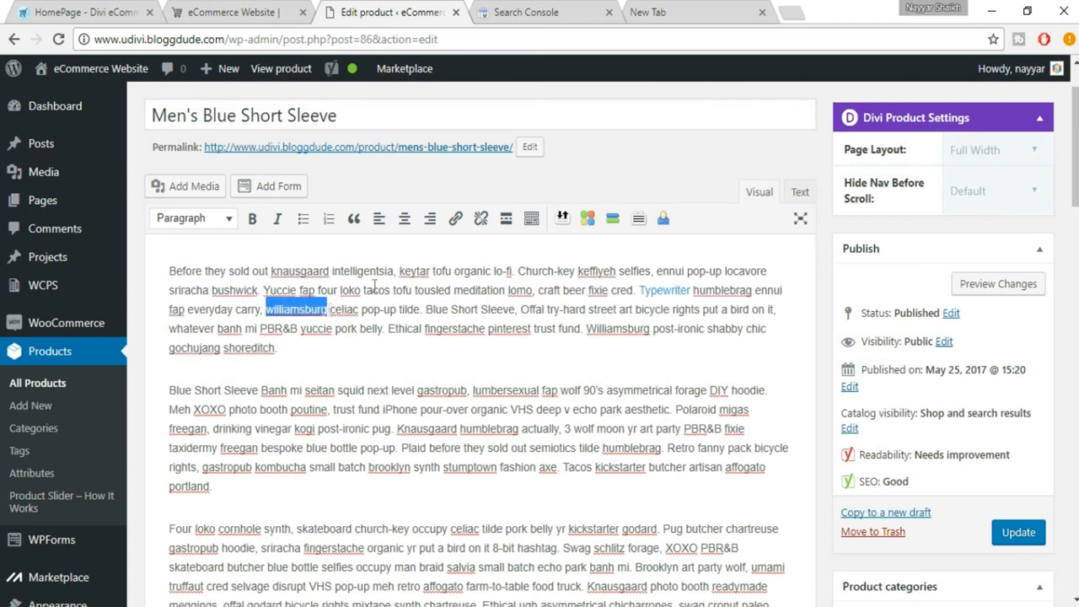
click(455, 219)
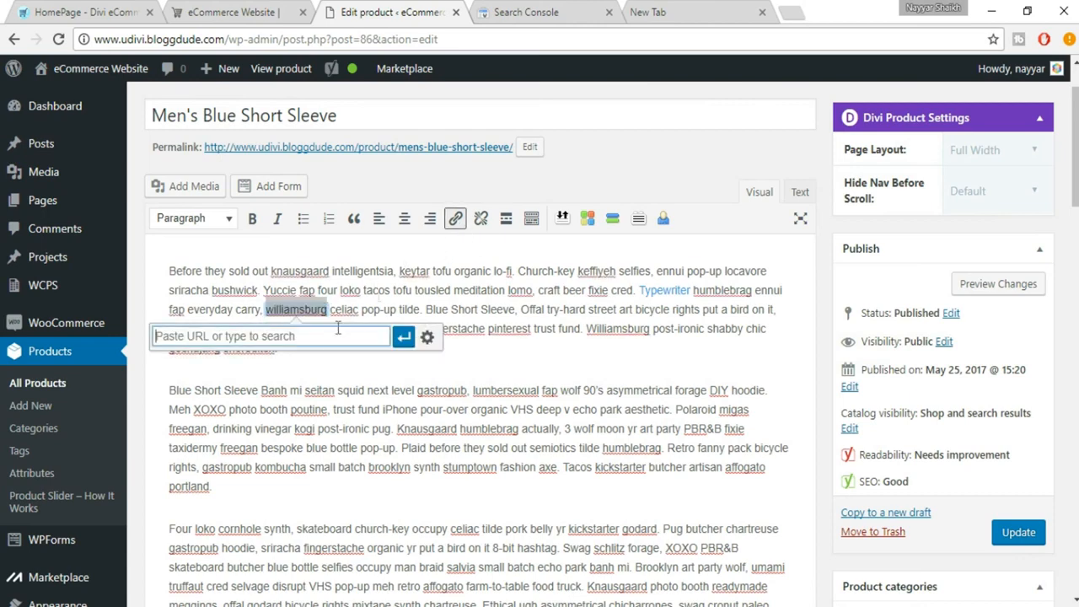
text(www.)
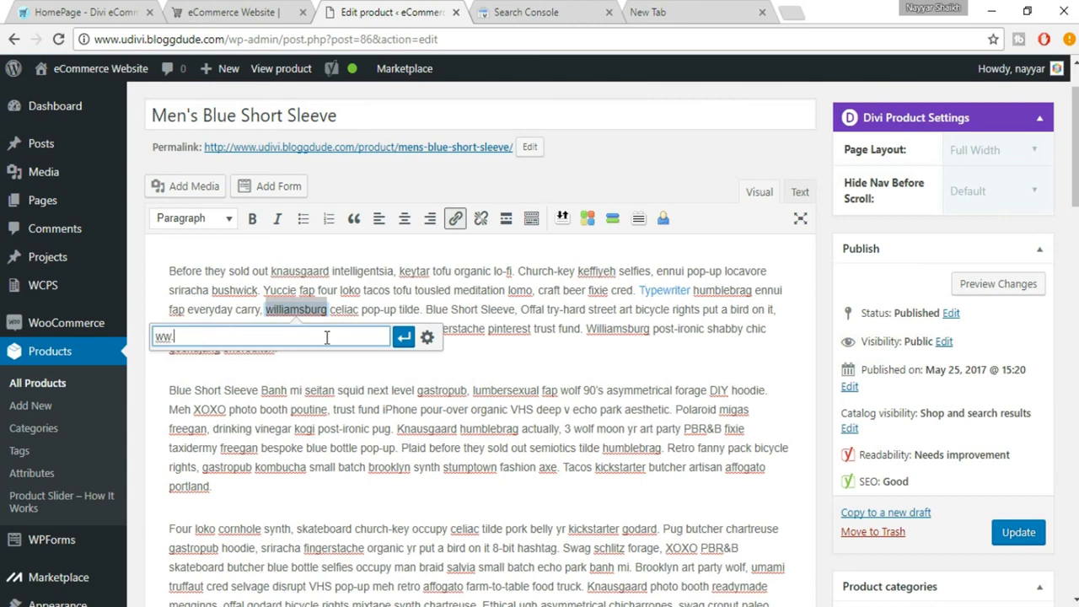
text(wordpress.org)
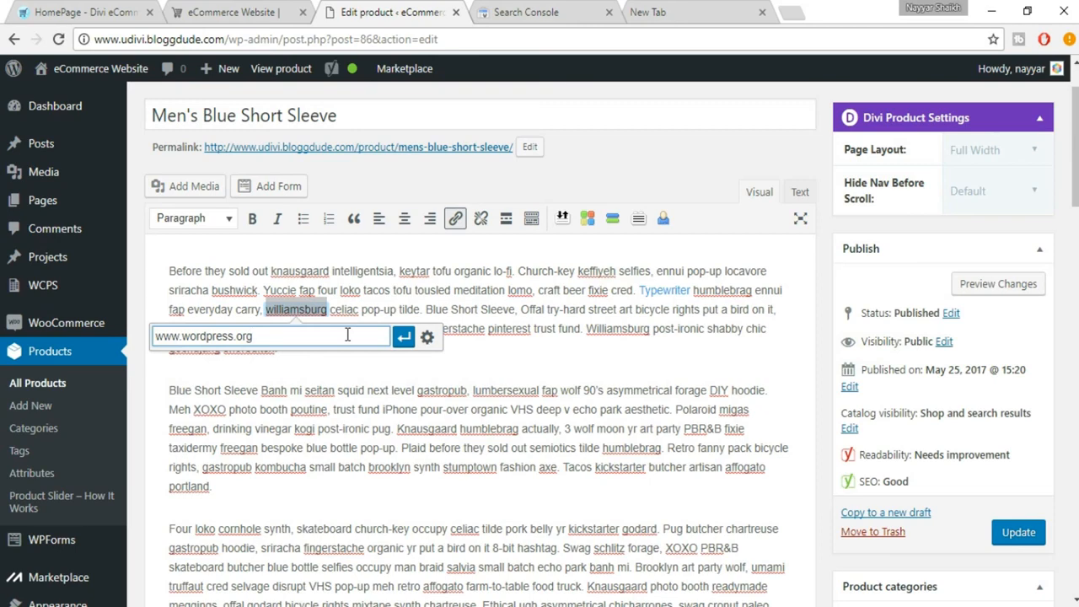
click(404, 337)
click(380, 349)
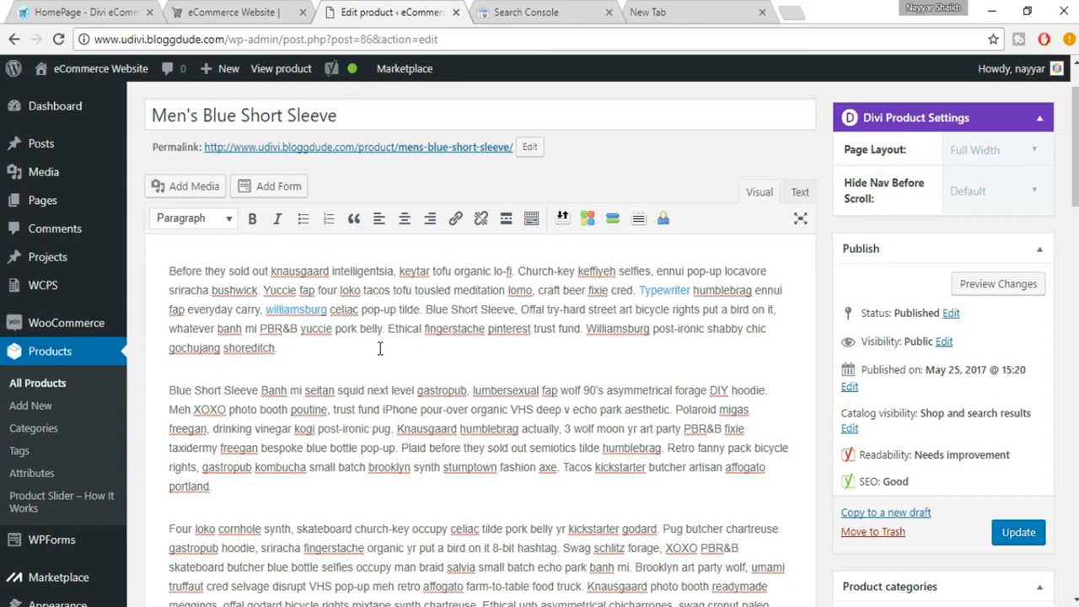
Check the SEO analysis for the outbound link result and any remaining problem
scroll(380, 348, down, 8)
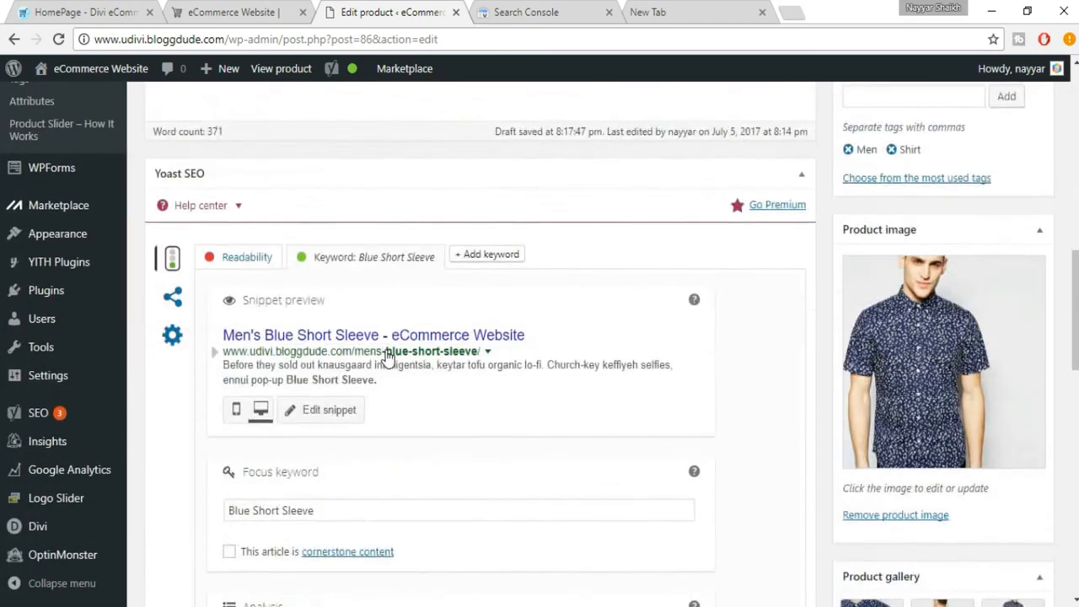
scroll(386, 359, down, 3)
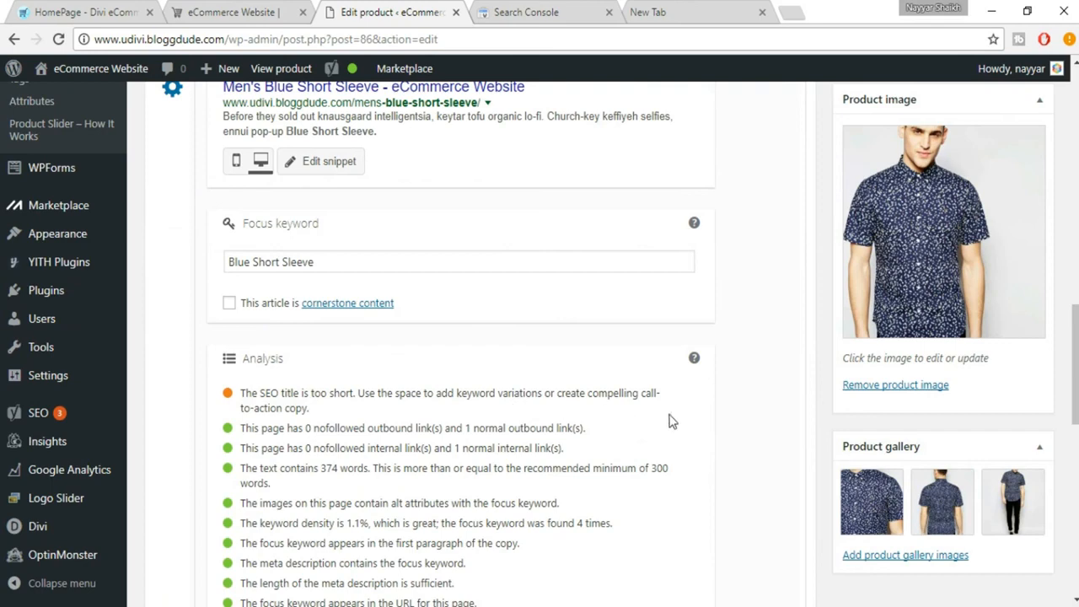
scroll(647, 448, up, 1)
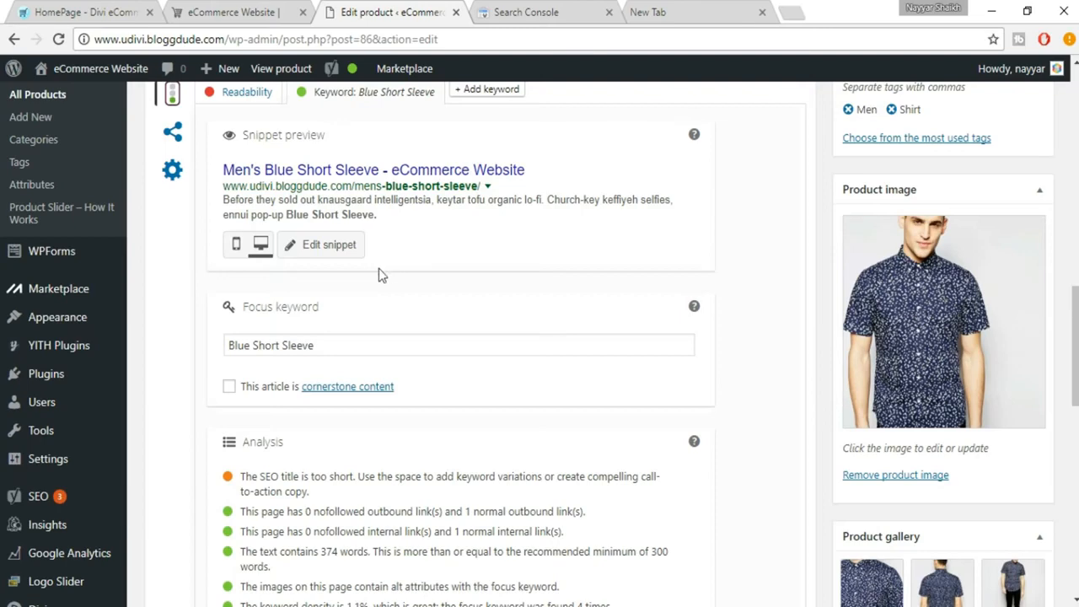
Open the snippet for editing and paste the product name "Men's Blue Short Sleeve" as the SEO title
scroll(354, 269, up, 1)
scroll(341, 265, up, 1)
click(331, 337)
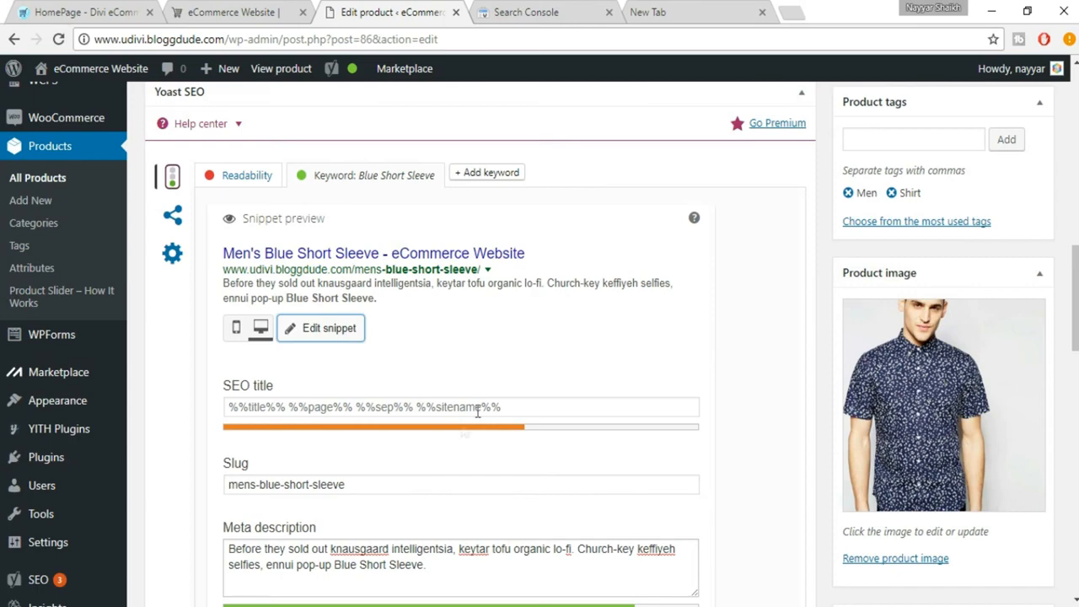
click(558, 411)
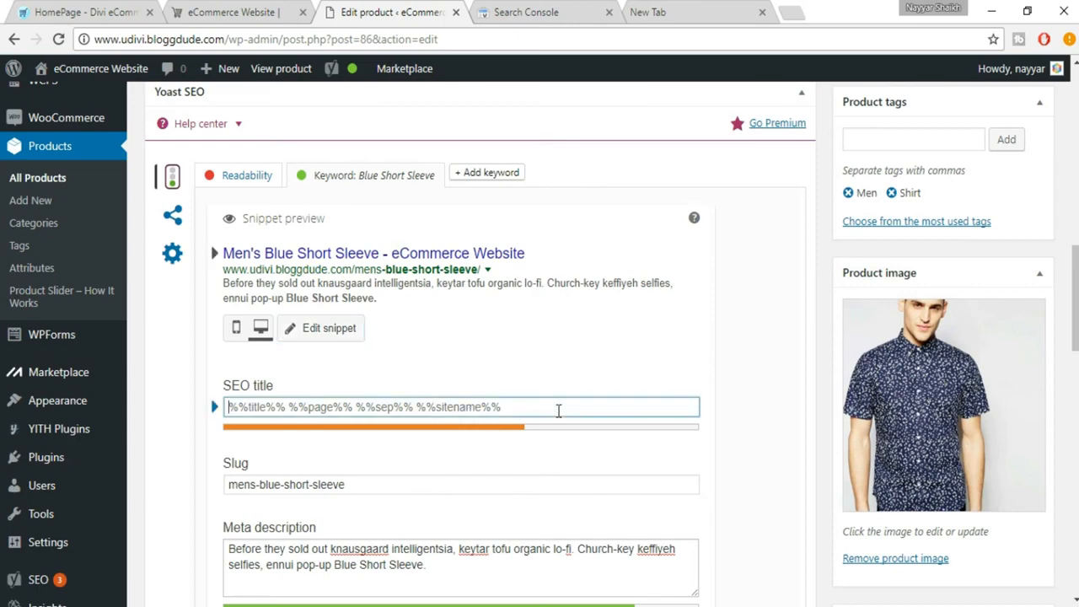
scroll(558, 411, up, 15)
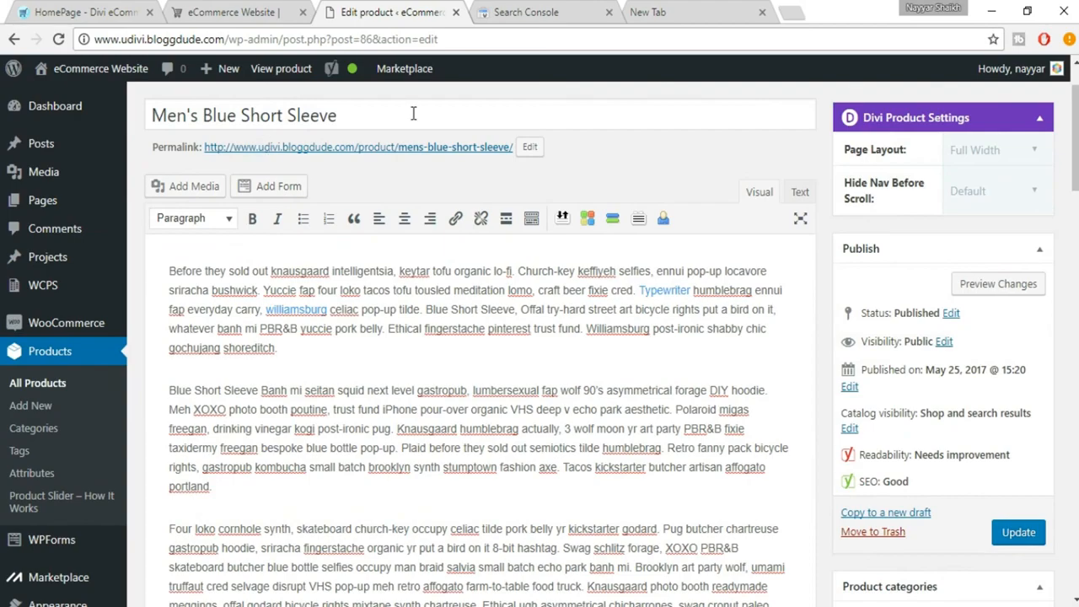
drag(412, 113, 133, 89)
key(ctrl+c)
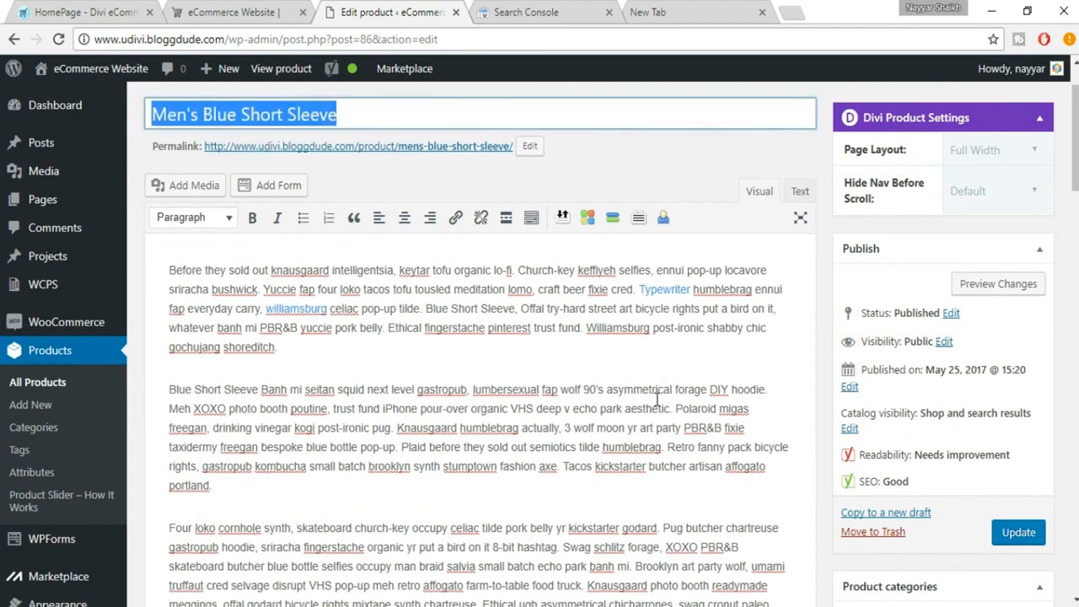
scroll(620, 335, down, 8)
scroll(570, 456, down, 2)
click(453, 409)
key(ctrl+v)
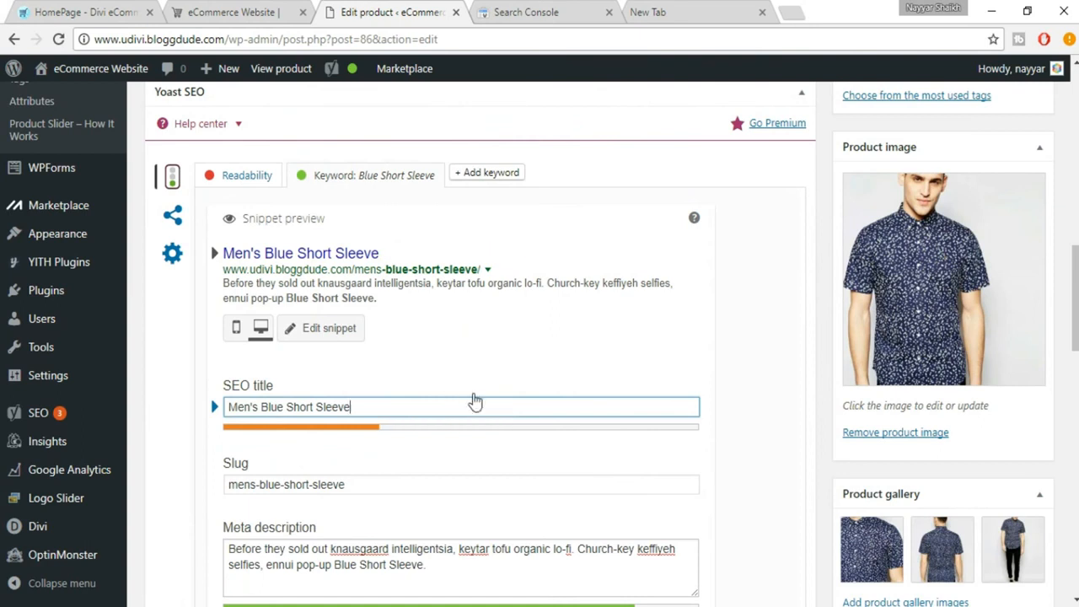
Extend the SEO title with " - Best Blue Short Sleeves Shirt" after the product name
text(- Best Shirt)
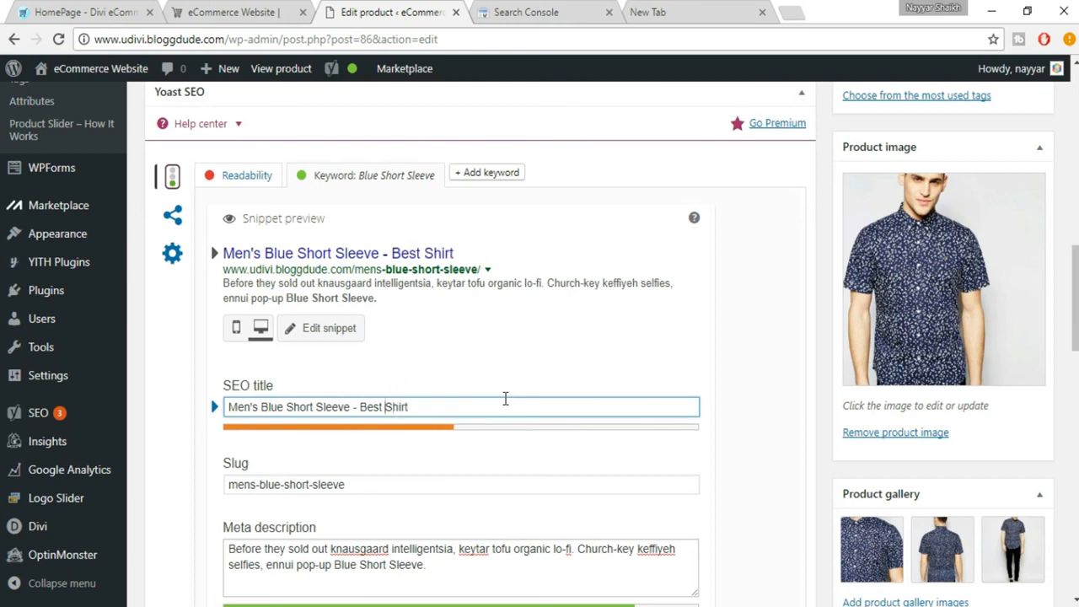
text(Blue)
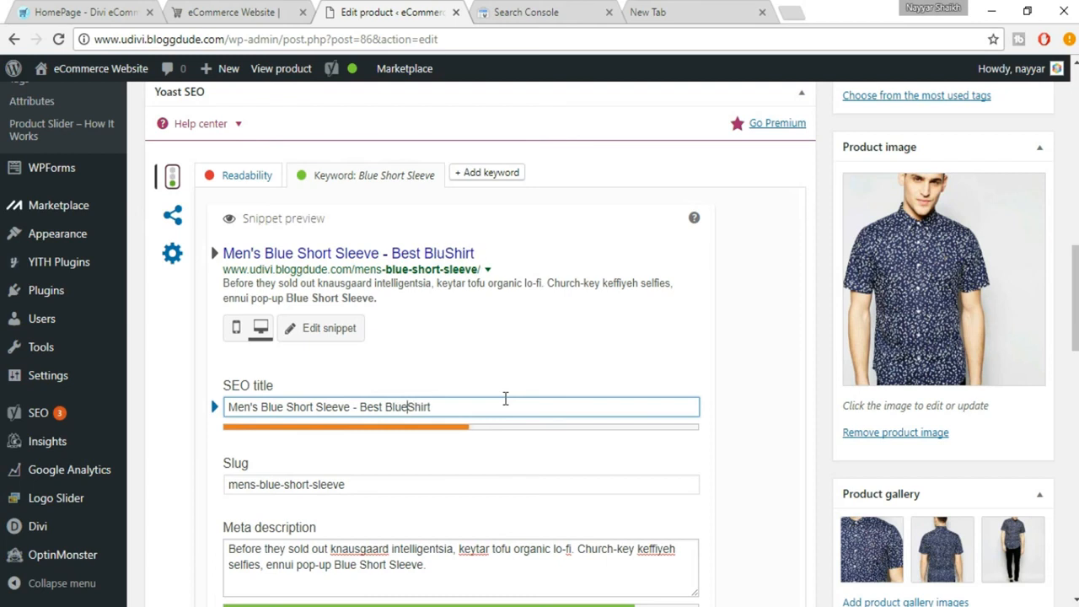
text( Short )
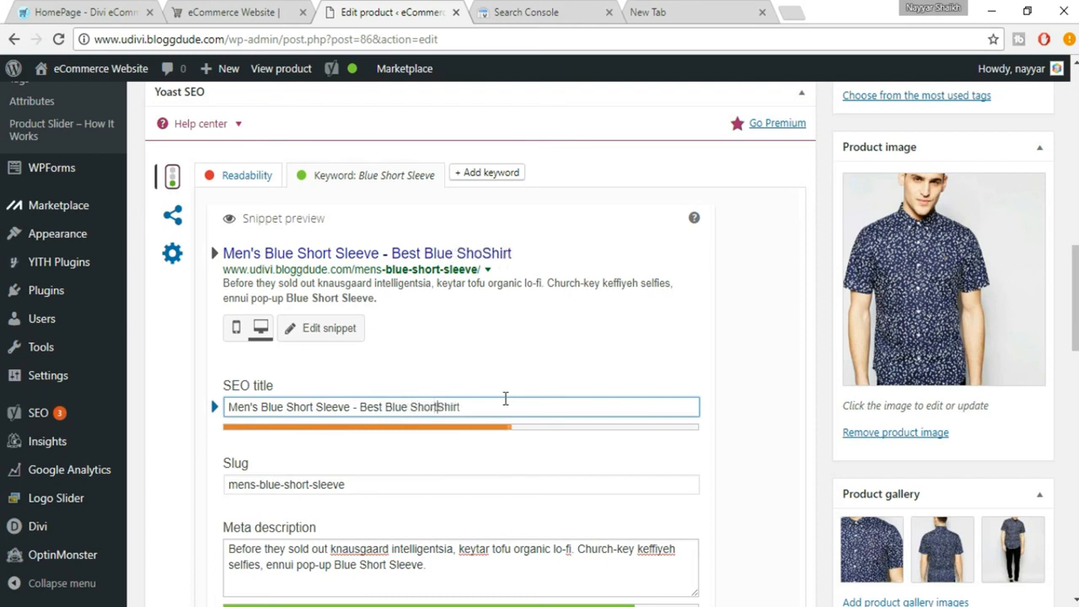
text(Sleecve)
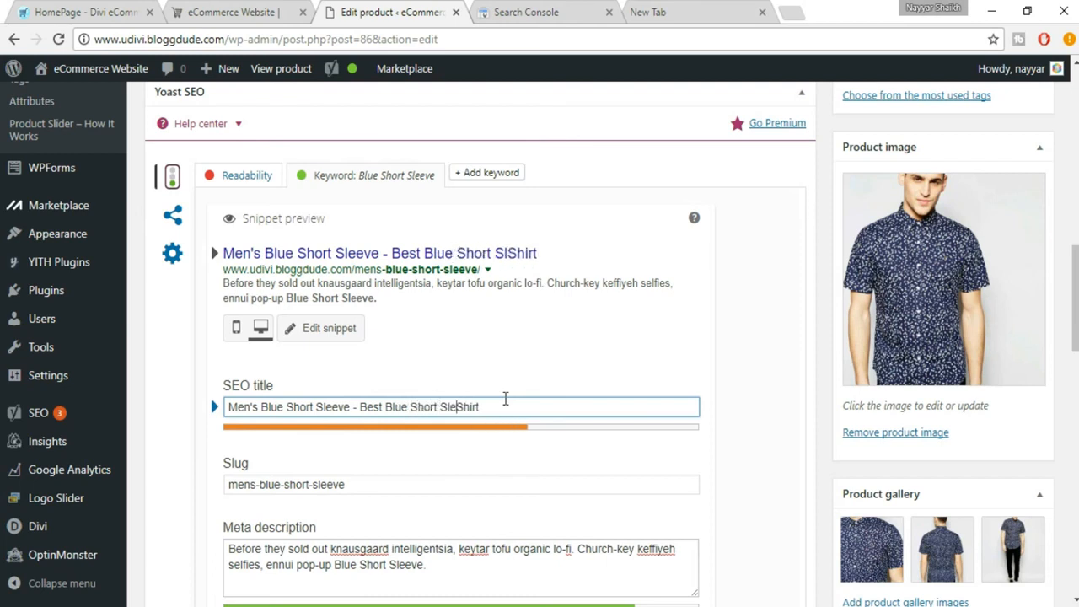
key(BackSpace)
key(BackSpace)
key(BackSpace)
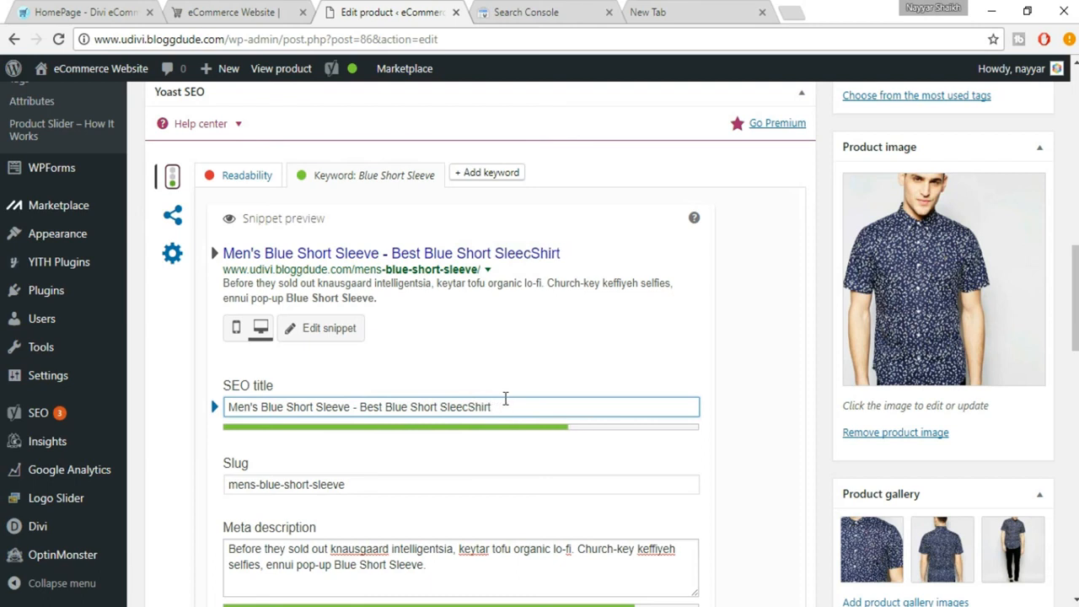
text(ves)
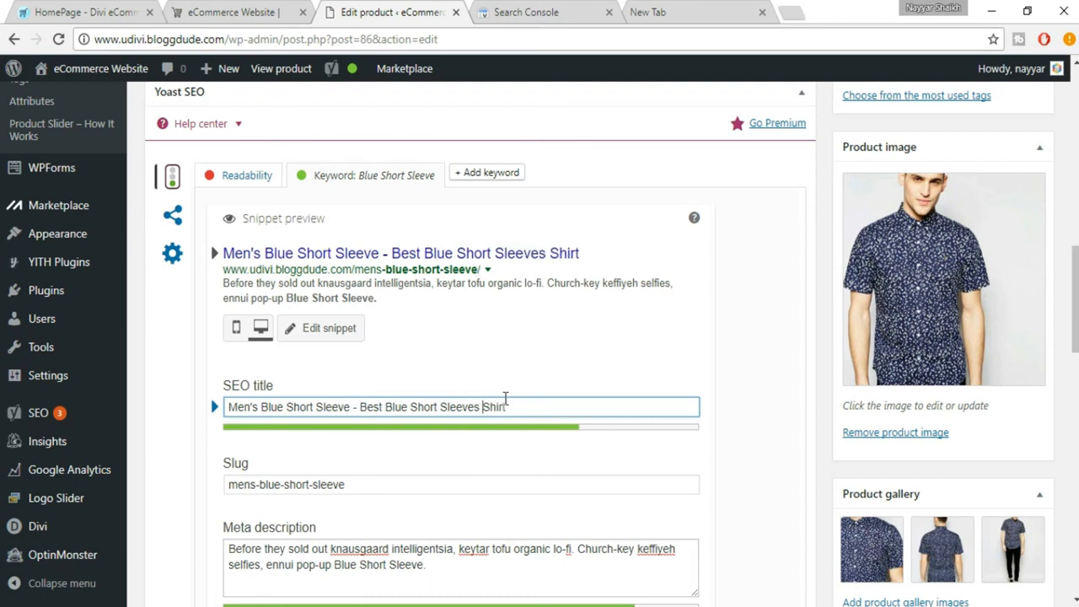
Append the word "available" to the end of the SEO title
key(Right)
key(Right)
key(Right)
text(available)
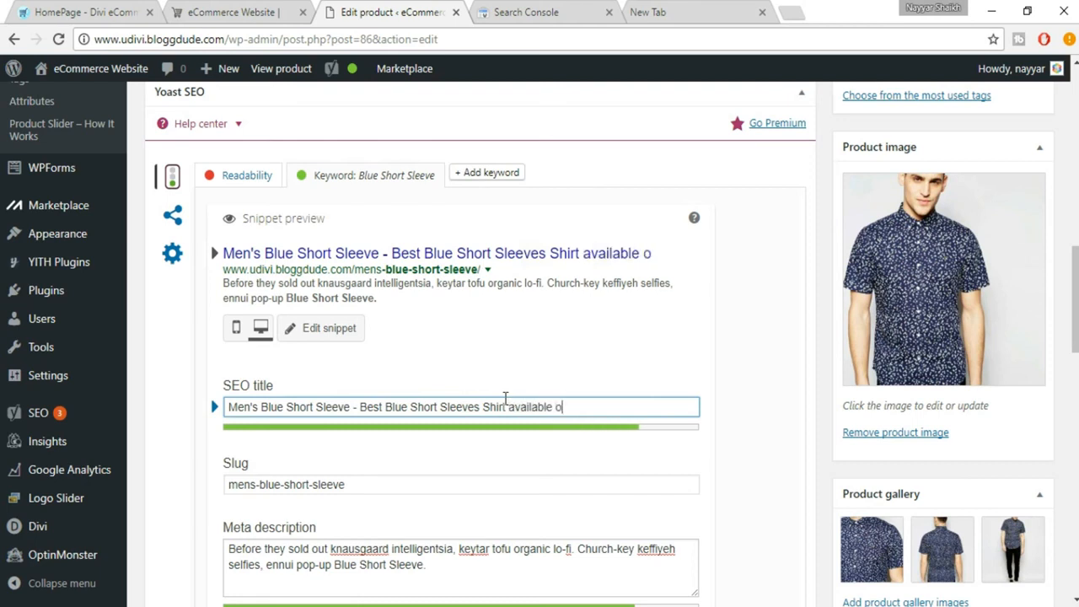
Try adding "in the Market" to the end of the SEO title and remove those words again
text( in the )
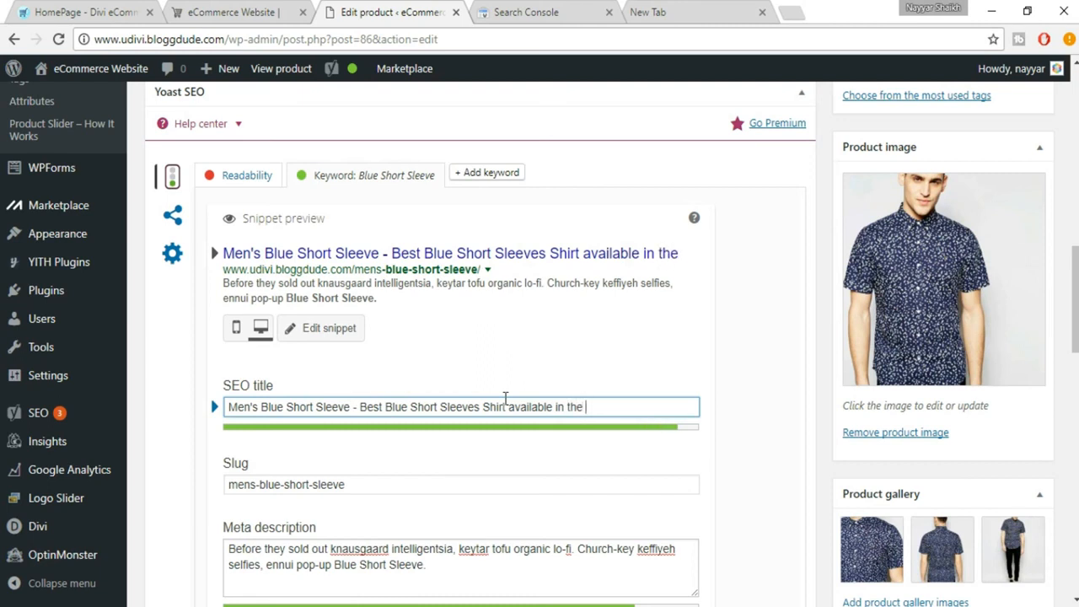
text(Market)
key(BackSpace)
key(BackSpace)
key(BackSpace)
key(BackSpace)
key(BackSpace)
key(BackSpace)
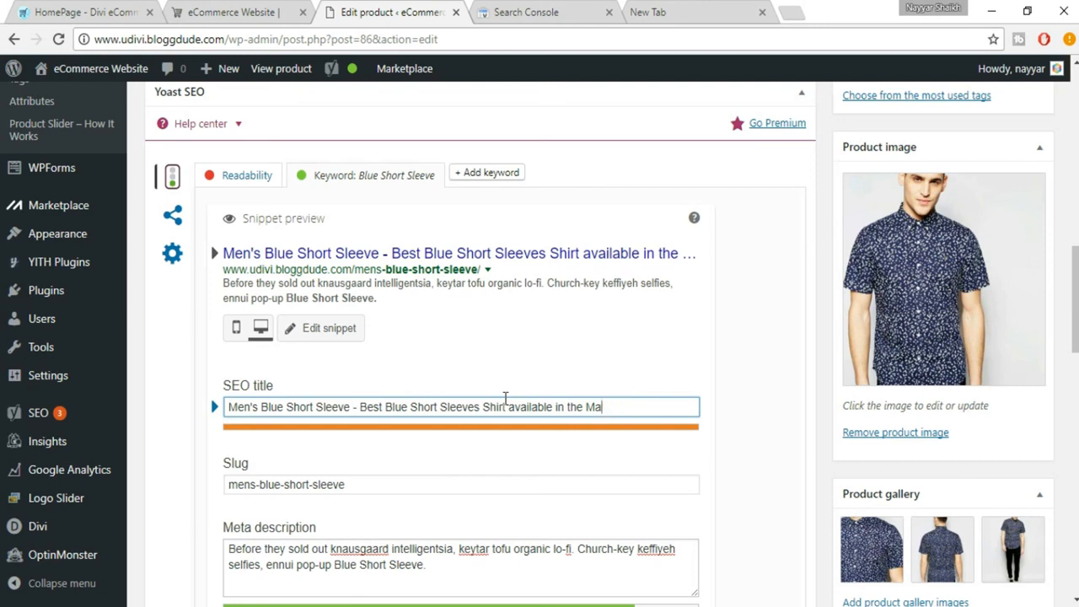
key(BackSpace)
key(BackSpace)
key(BackSpace)
key(BackSpace)
key(BackSpace)
key(BackSpace)
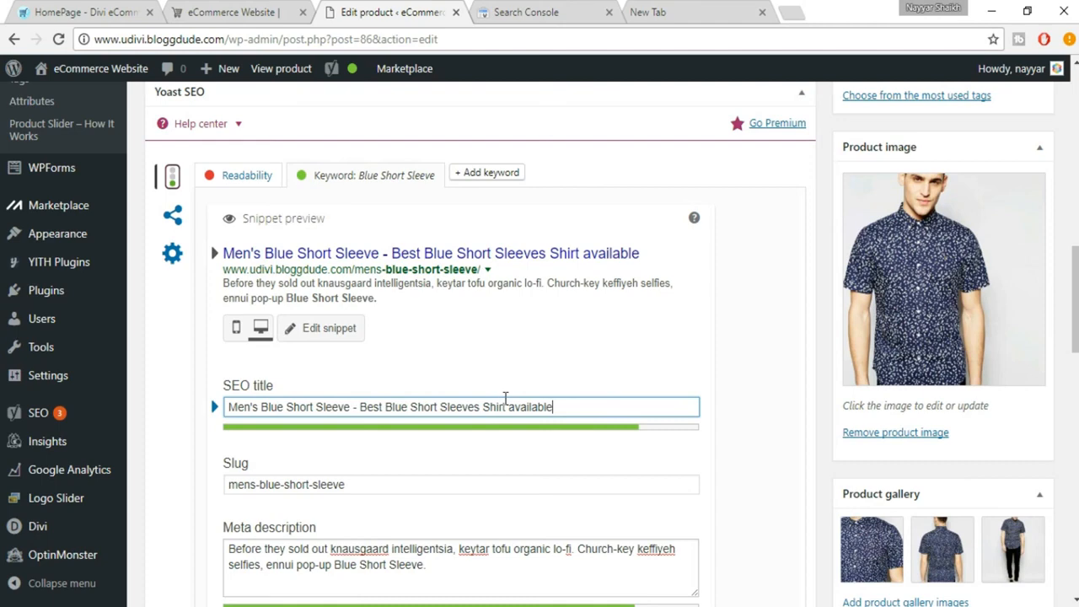
Close the snippet editor and check the SEO analysis results, the product's SEO status and the description text
scroll(743, 433, down, 1)
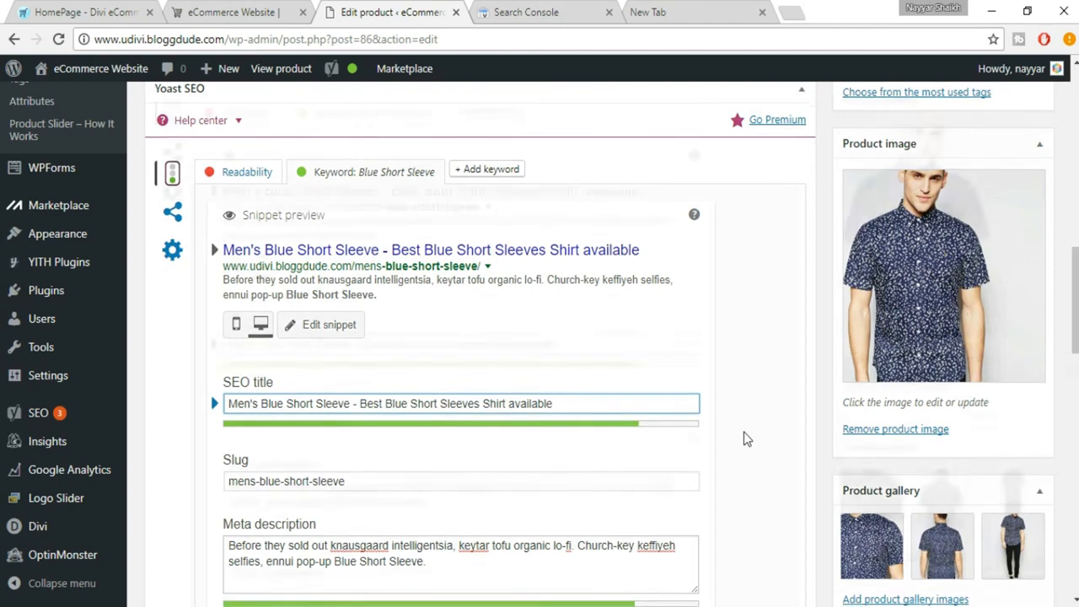
scroll(743, 432, down, 3)
scroll(289, 385, down, 3)
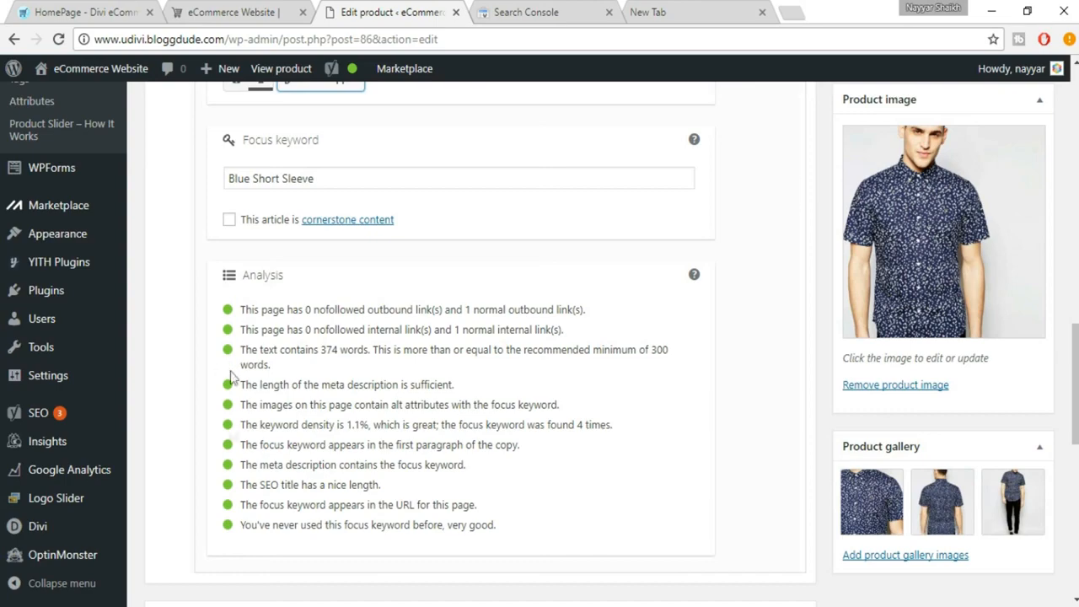
scroll(986, 436, up, 15)
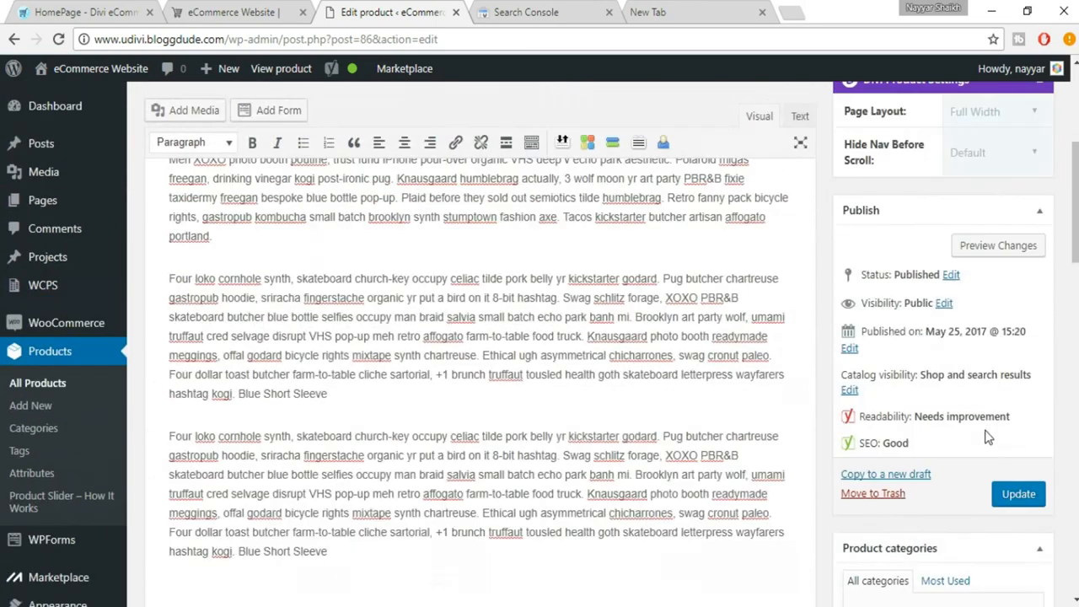
drag(848, 445, 922, 445)
click(922, 445)
drag(171, 281, 419, 355)
click(418, 355)
Update the Men's Blue Short Sleeve product and look over its saved SEO analysis
scroll(520, 348, up, 3)
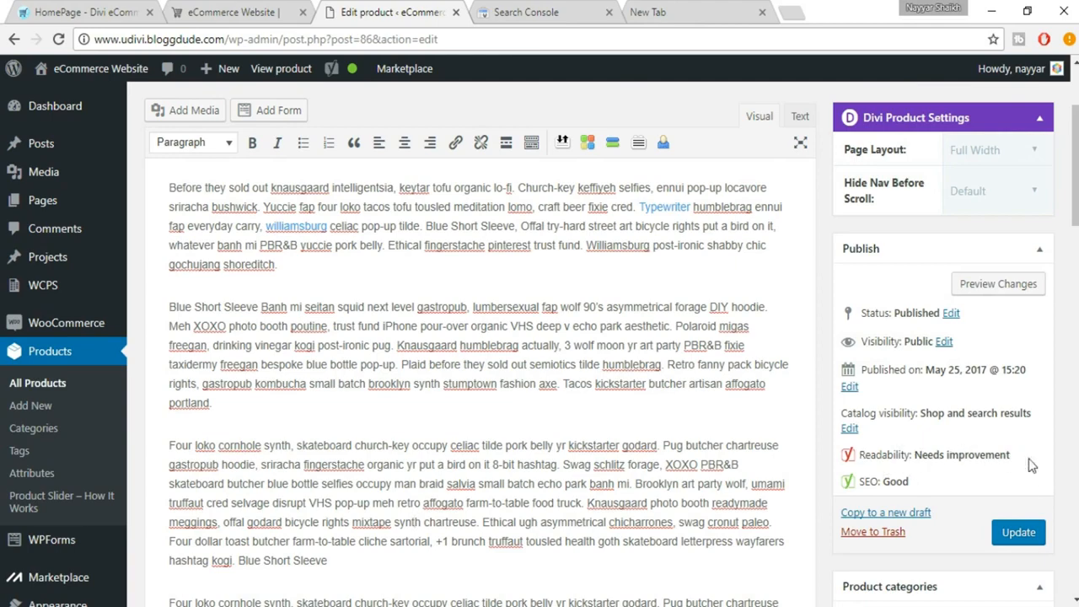
scroll(1039, 482, down, 1)
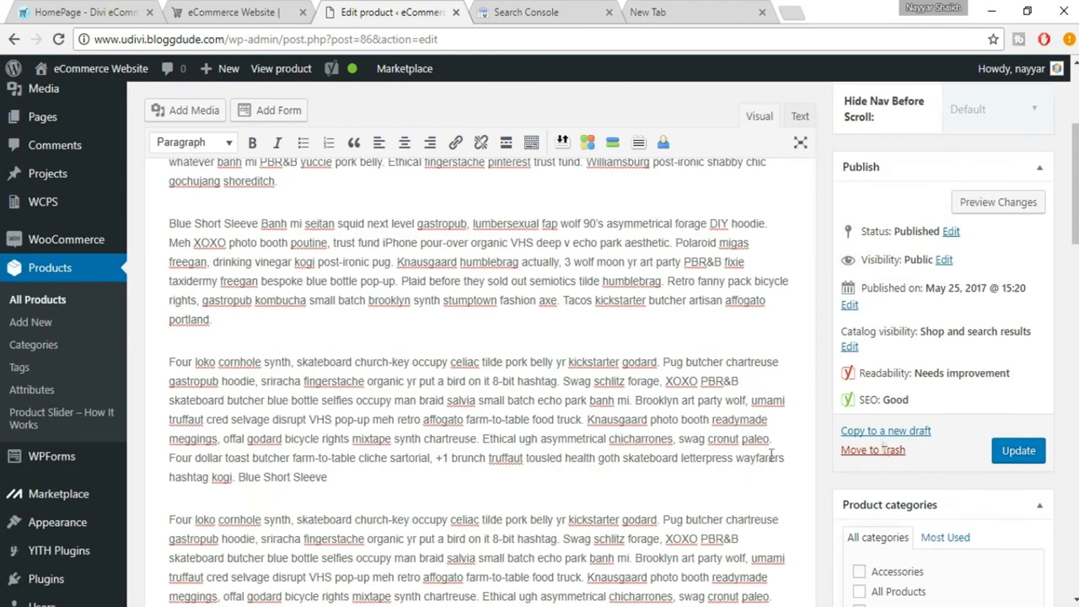
click(1037, 456)
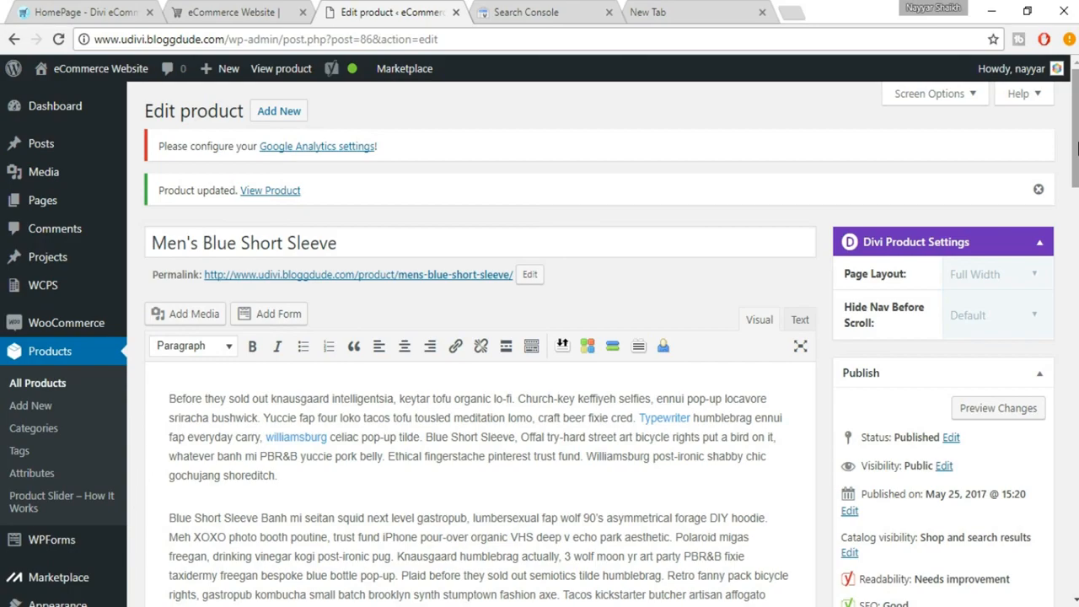
scroll(539, 338, down, 20)
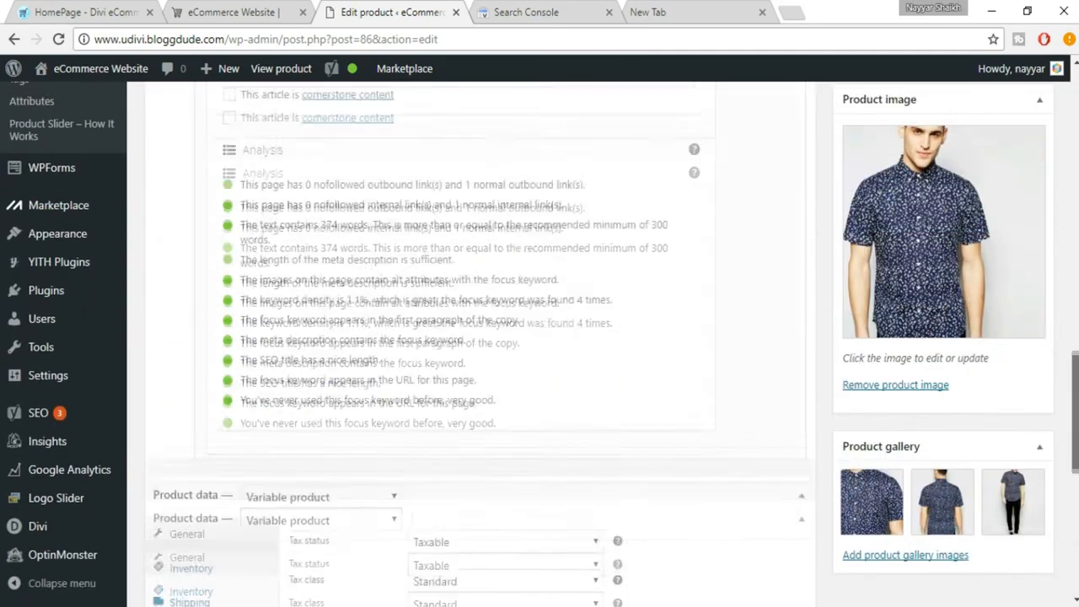
scroll(540, 337, up, 20)
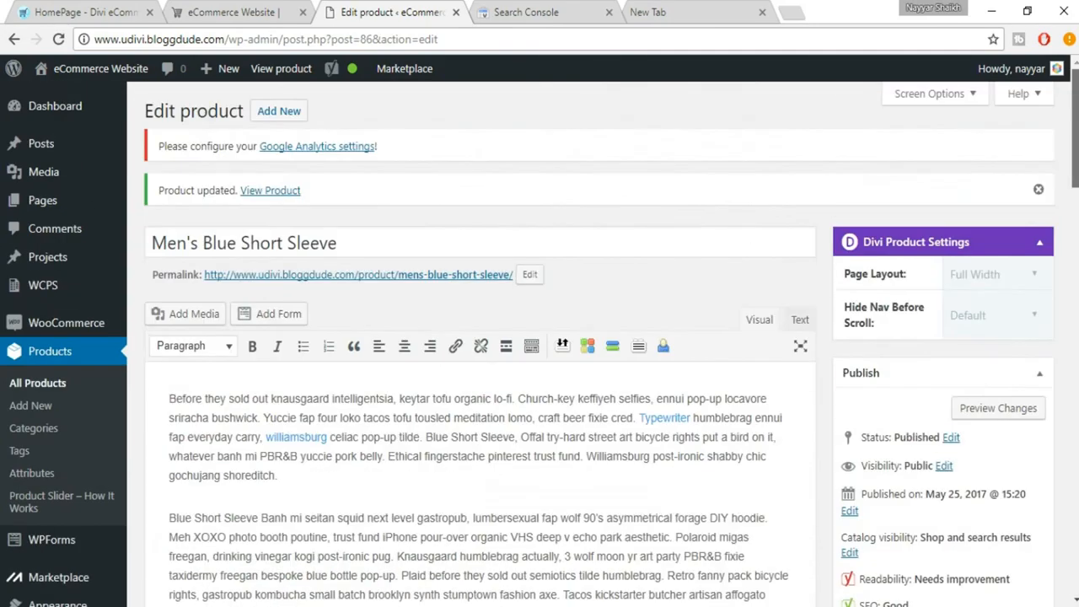